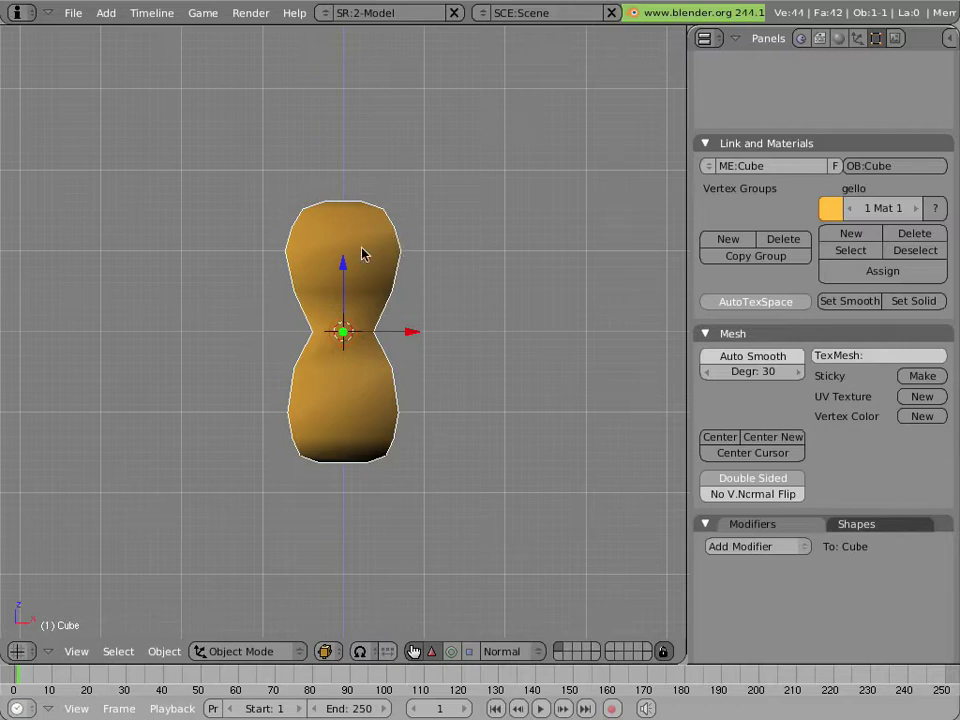
# Add a Subdivision Surface modifier to the peanut and raise its levels to 2
pyautogui.keyDown('shift'); pyautogui.moveTo(364, 253); pyautogui.dragTo(390, 290, button='middle'); pyautogui.keyUp('shift')
pyautogui.press('Tab')
pyautogui.press('Tab')
pyautogui.press('Tab')
pyautogui.press('Tab')
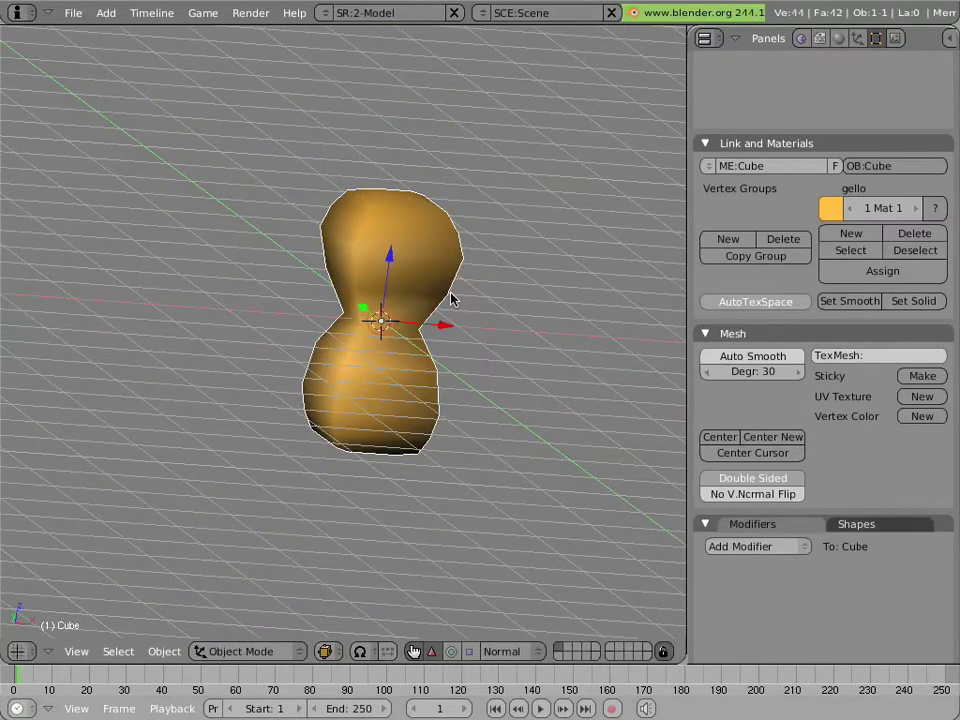
pyautogui.press('KP_1')
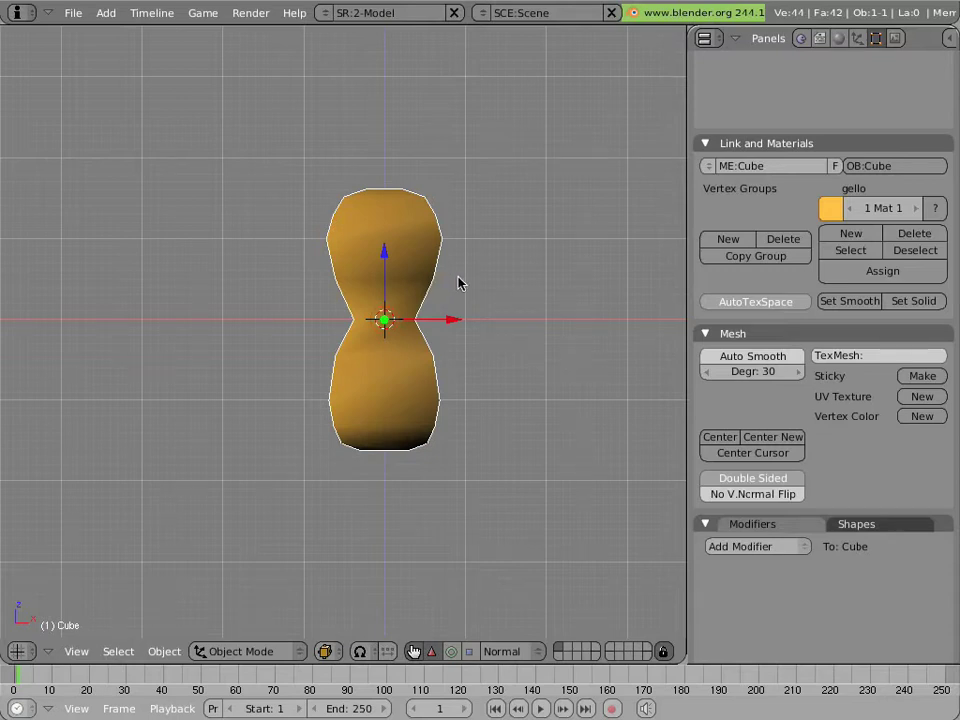
pyautogui.moveTo(285, 298); pyautogui.dragTo(347, 374, button='middle')
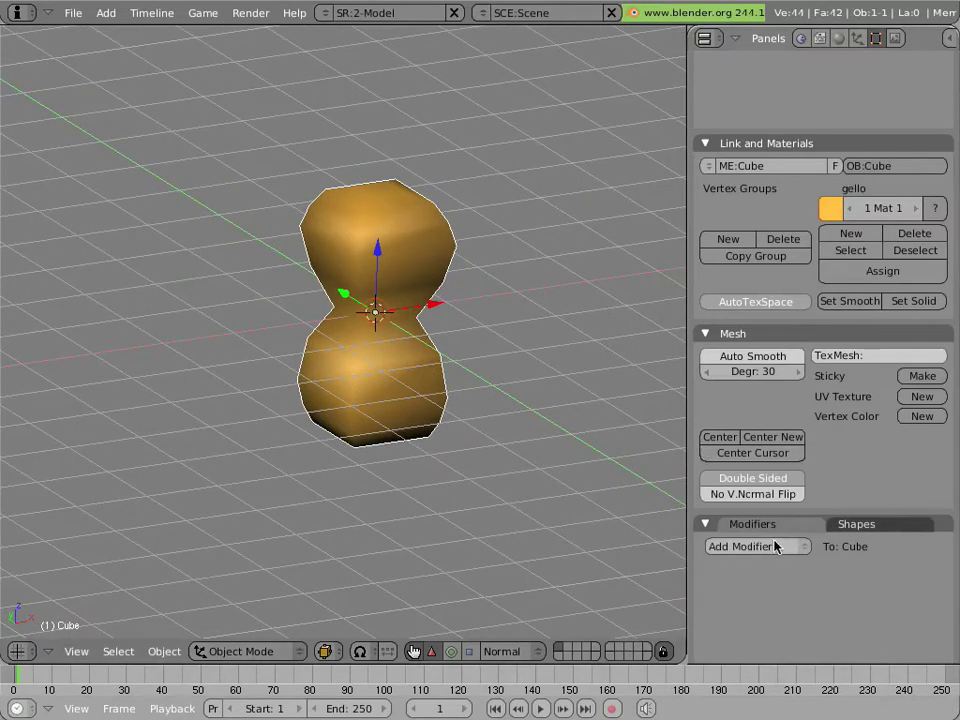
pyautogui.scroll(-3, 771, 546)
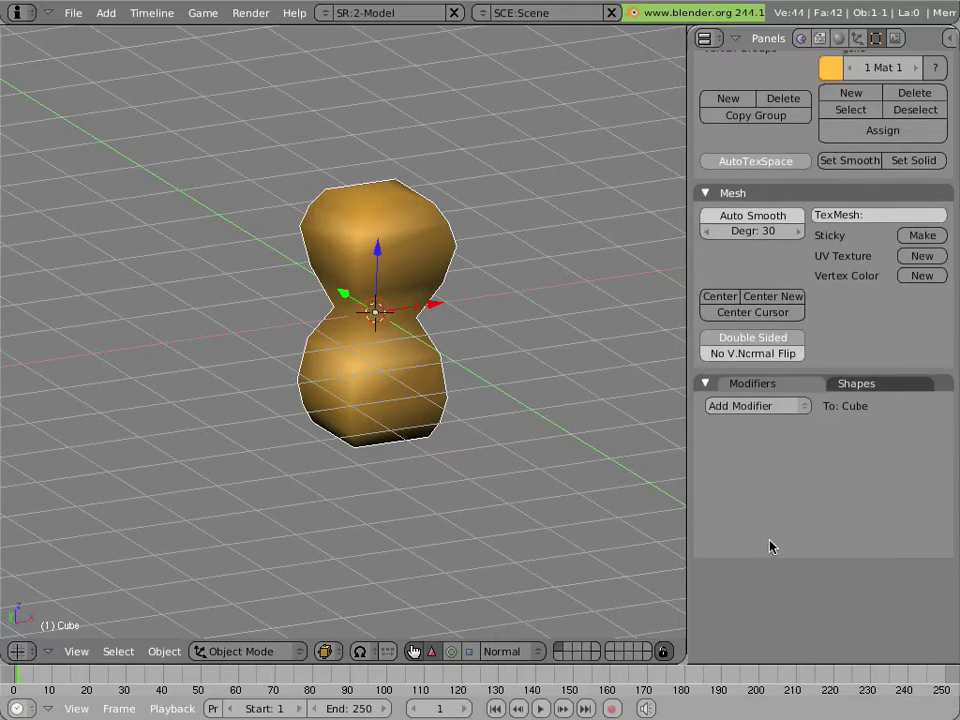
pyautogui.click(774, 416)
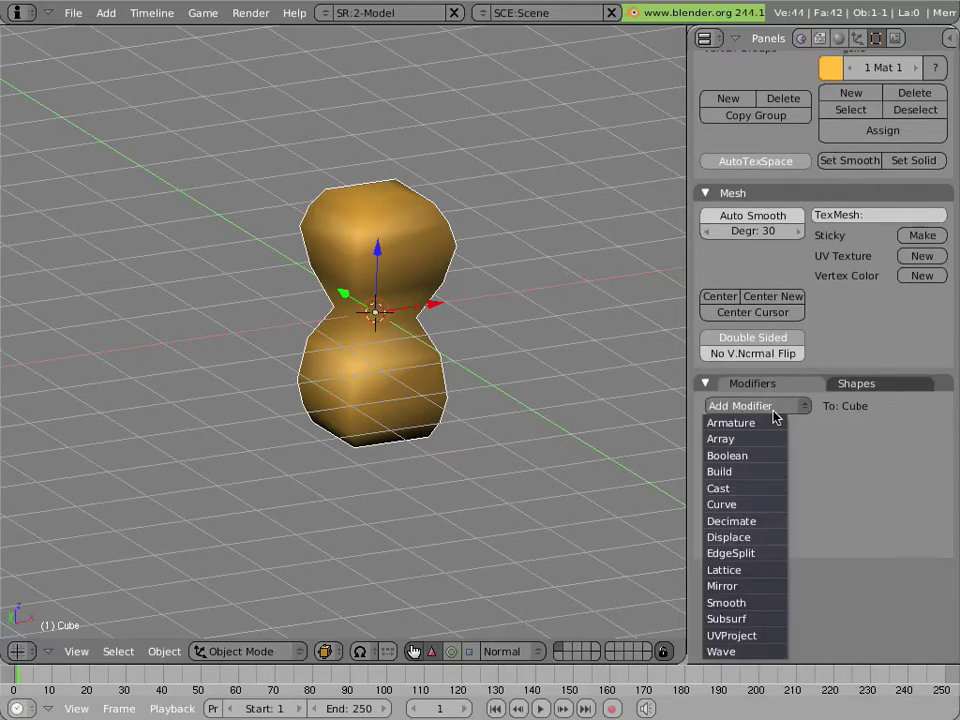
pyautogui.click(762, 619)
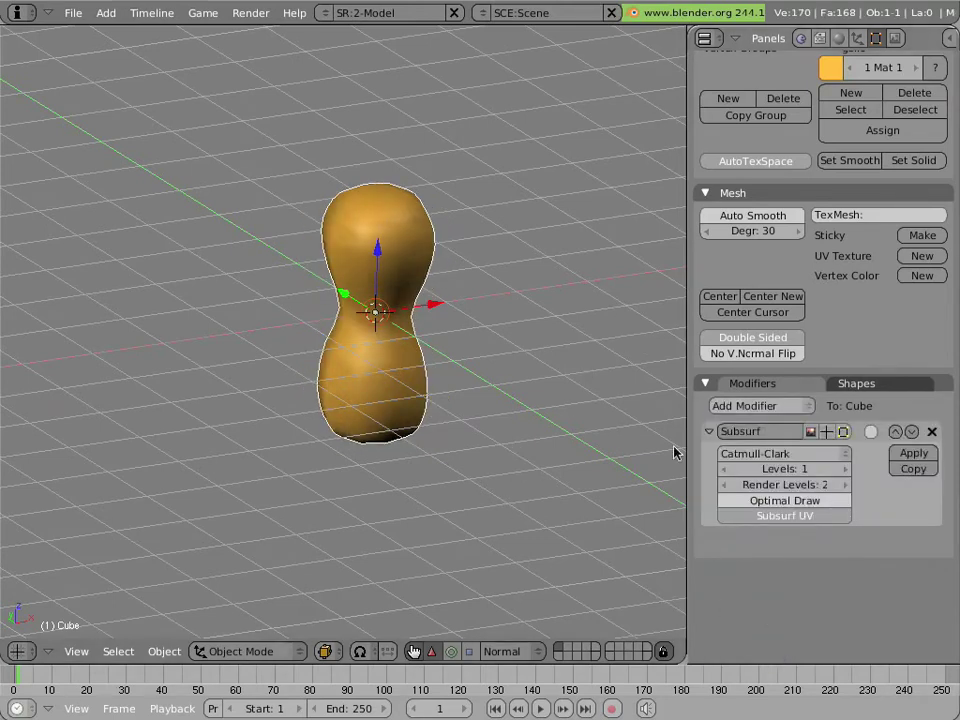
pyautogui.click(846, 469)
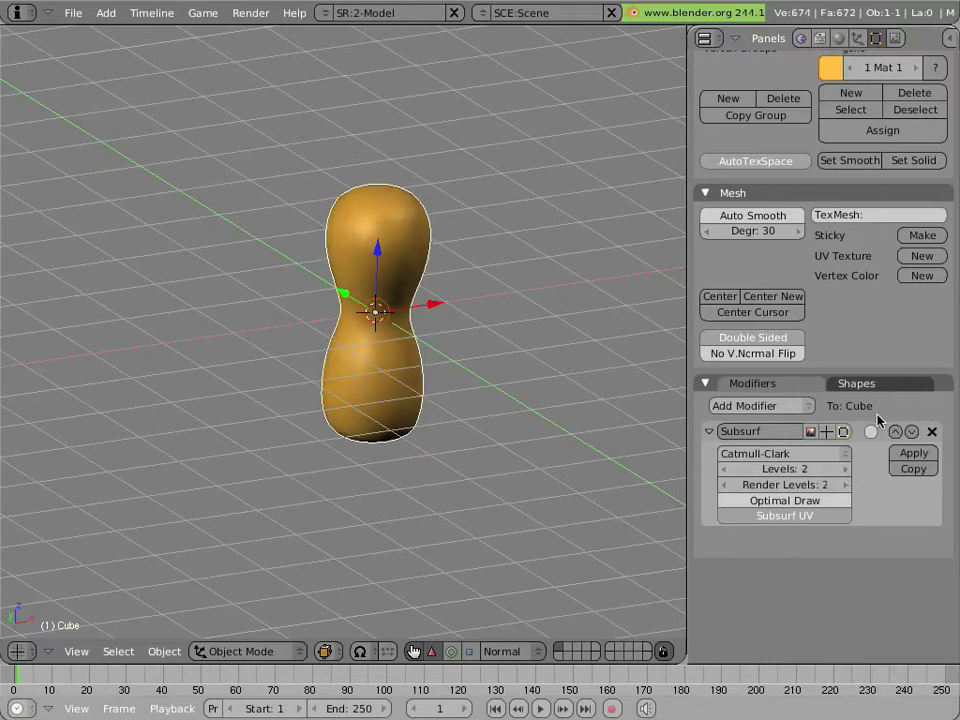
# Add a Lattice modifier below the Subsurf, with no target object yet
pyautogui.press('KP_1')
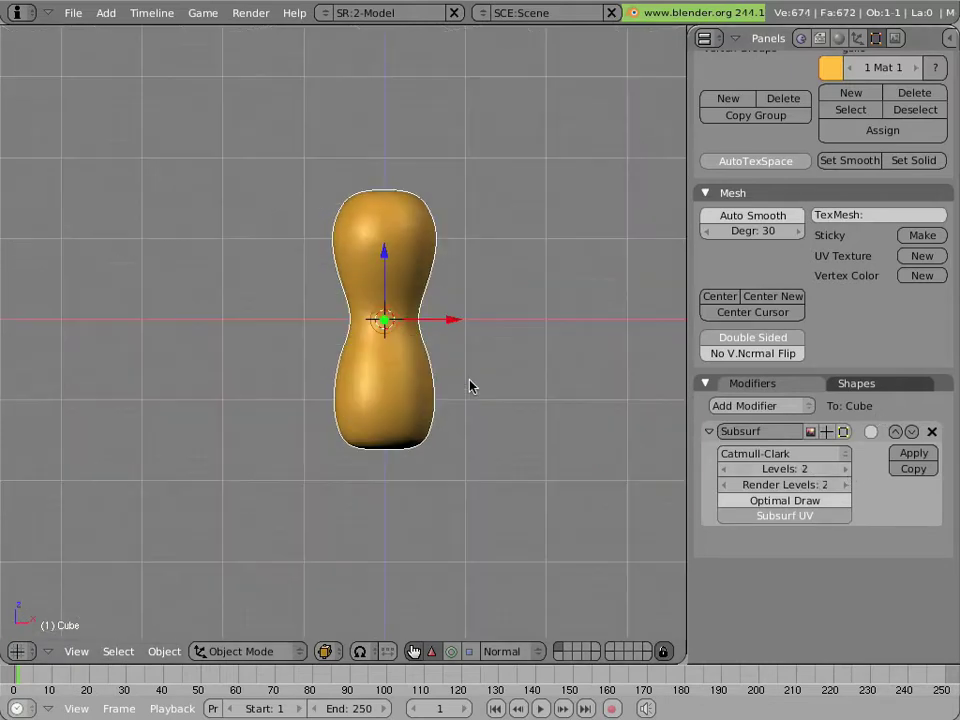
pyautogui.click(743, 404)
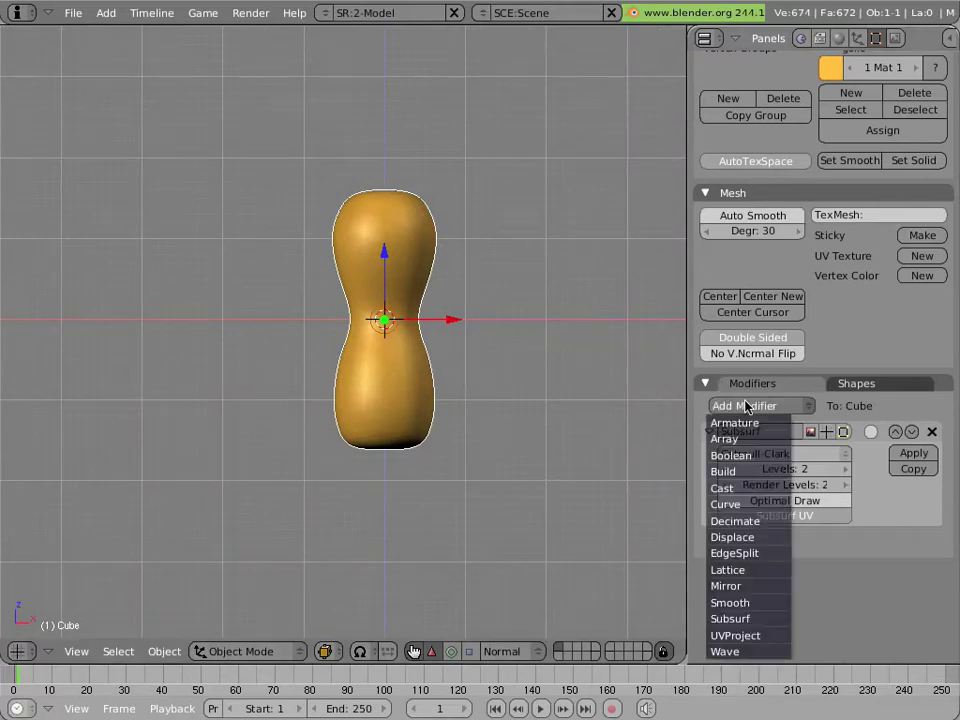
pyautogui.click(769, 570)
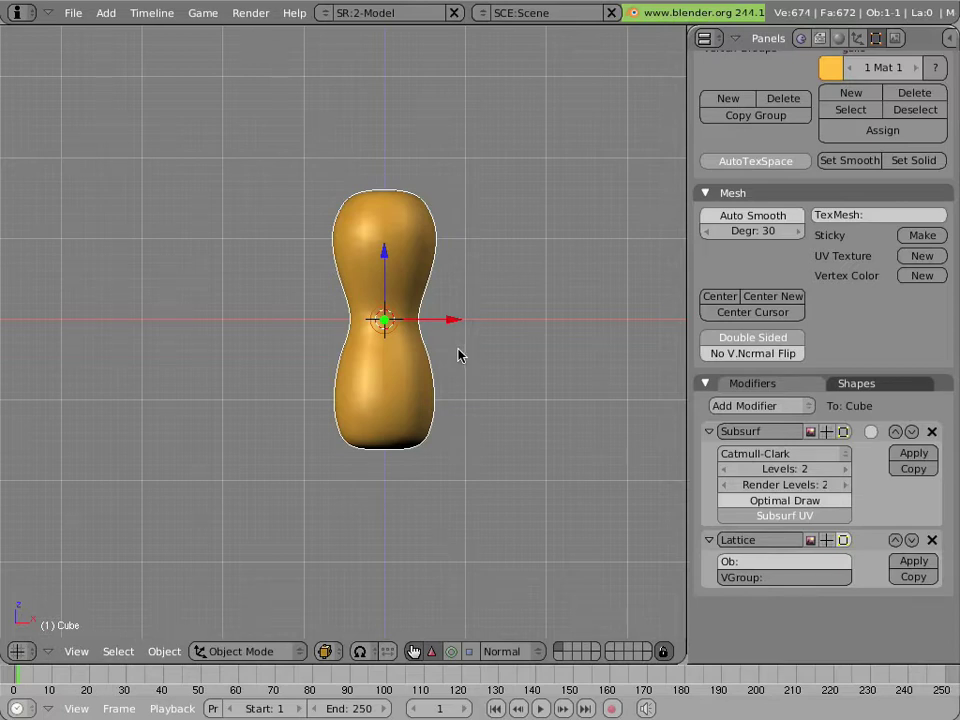
# Add a new lattice object at the peanut and clear its rotation
pyautogui.press('space')
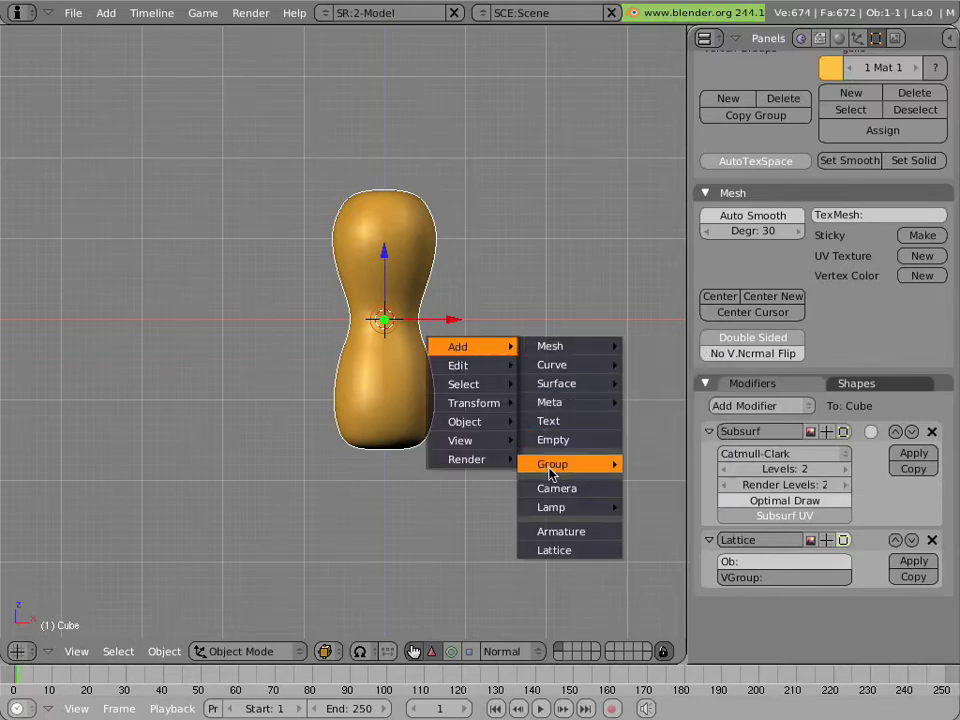
pyautogui.press('space')
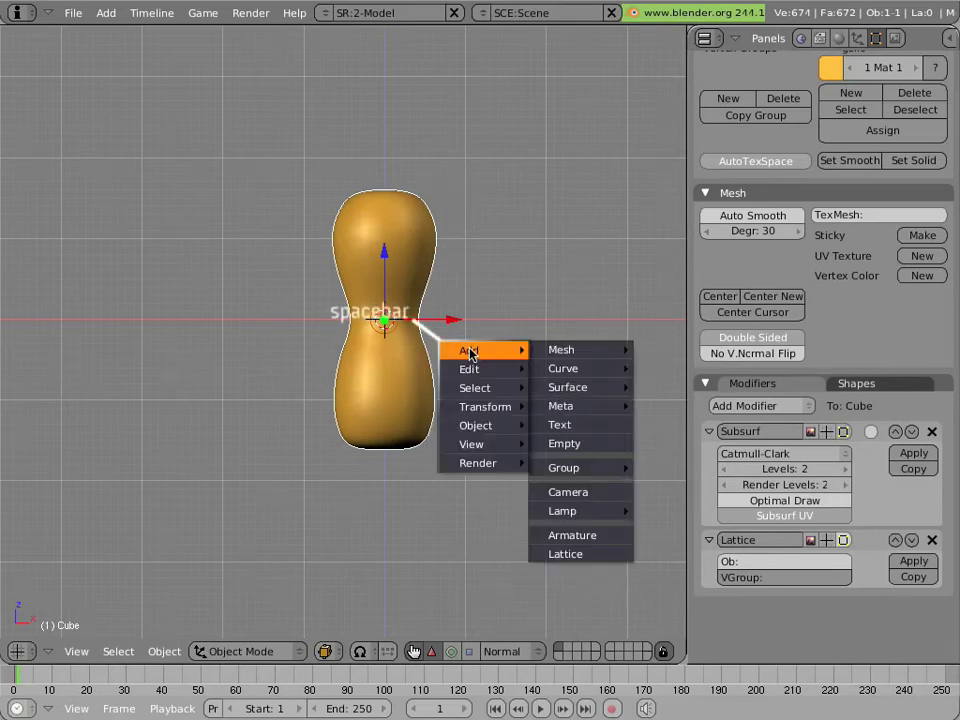
pyautogui.click(602, 551)
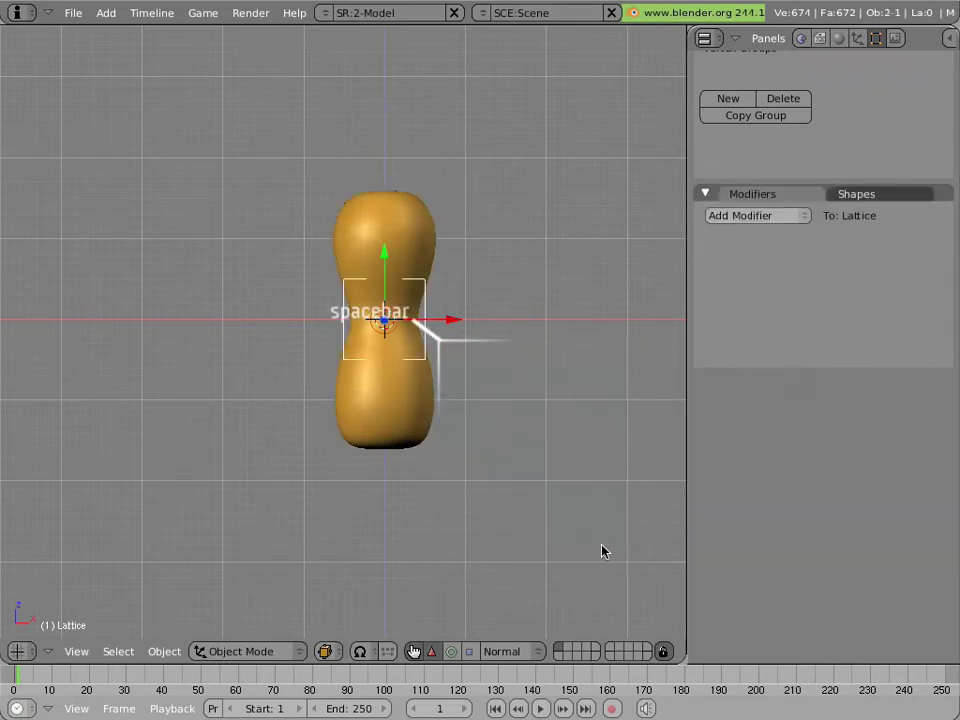
pyautogui.hotkey('alt', 'r')
pyautogui.click(516, 326)
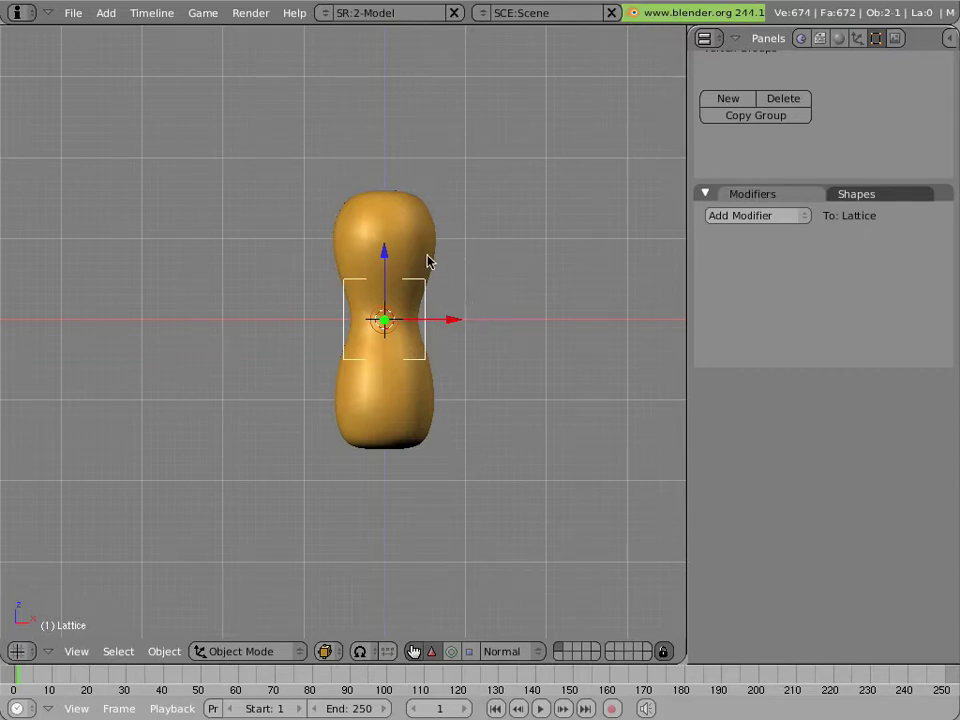
# Set the peanut's Lattice modifier target to the object Lattice, then reselect the lattice
pyautogui.scroll(5, 843, 388)
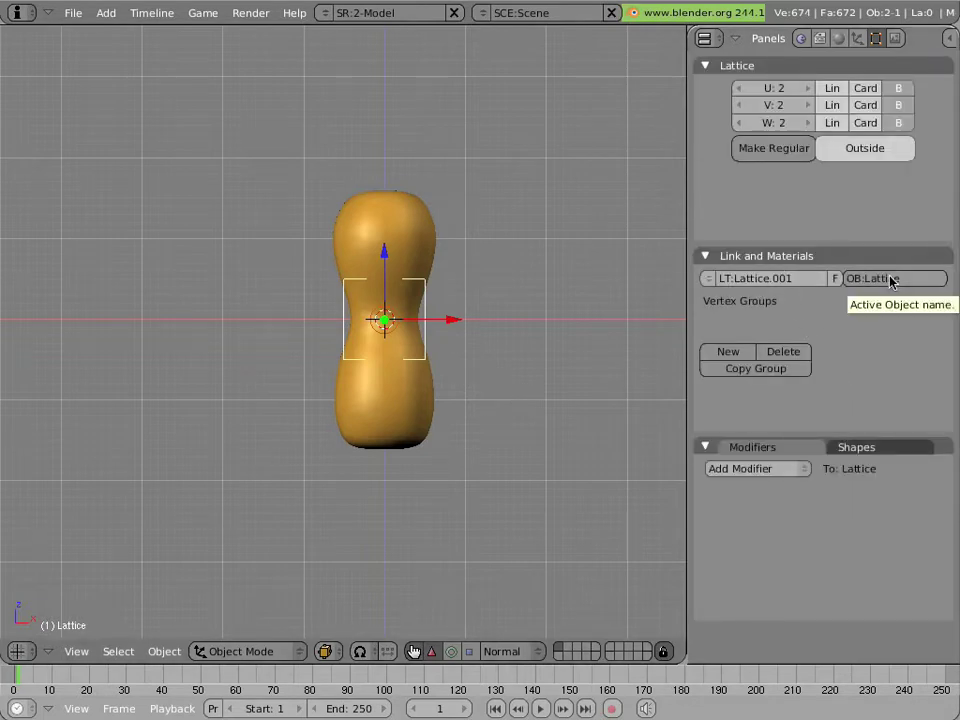
pyautogui.rightClick(435, 250)
pyautogui.scroll(-6, 705, 412)
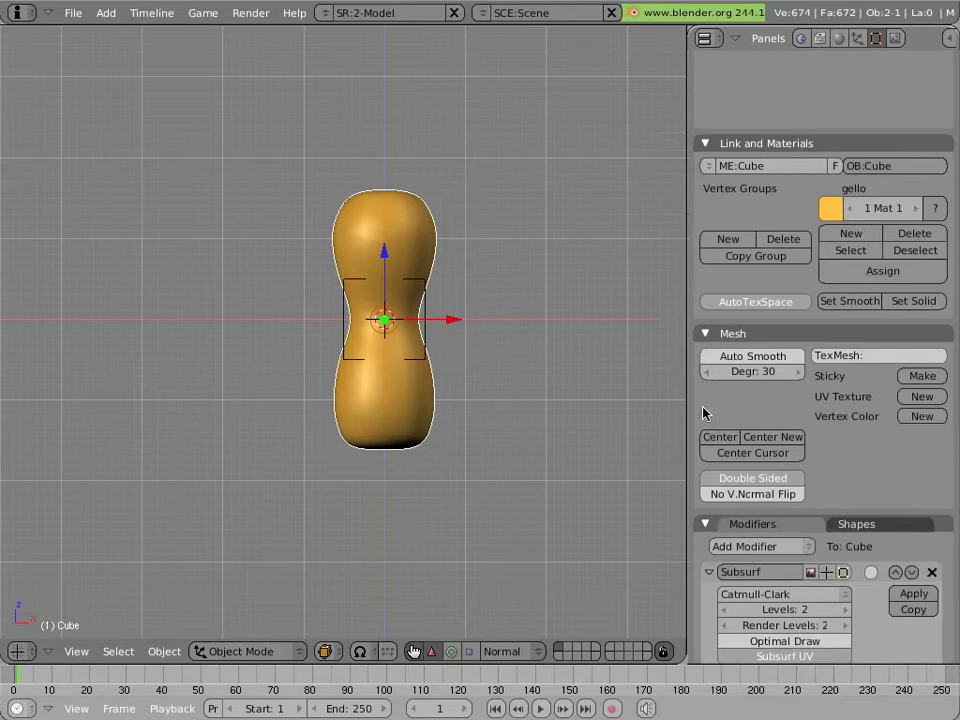
pyautogui.click(784, 456)
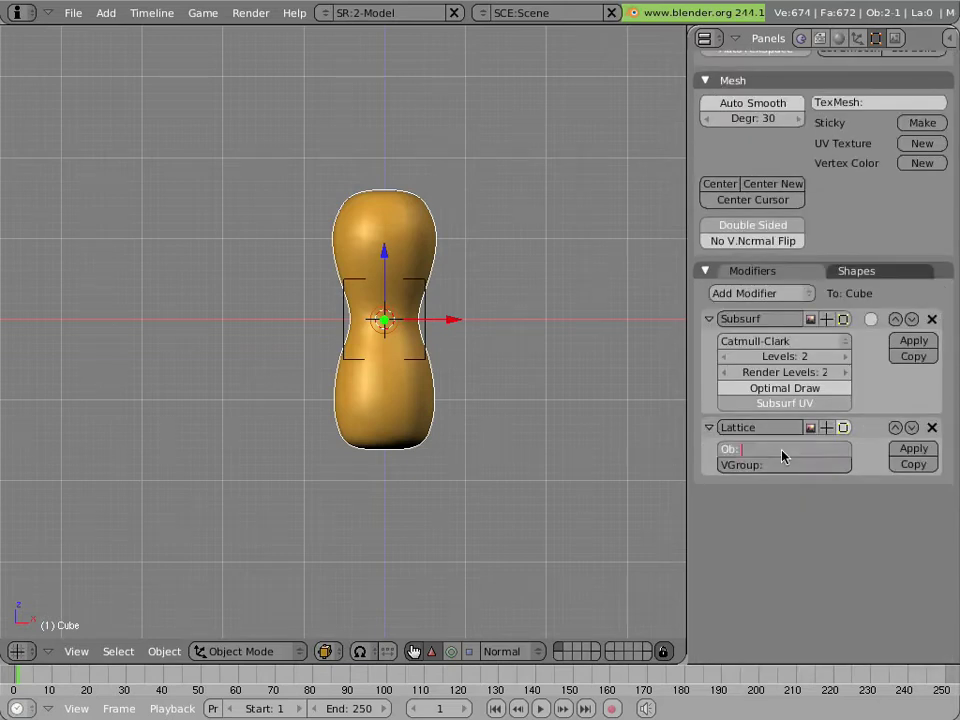
pyautogui.write('Lattice')
pyautogui.press('Return')
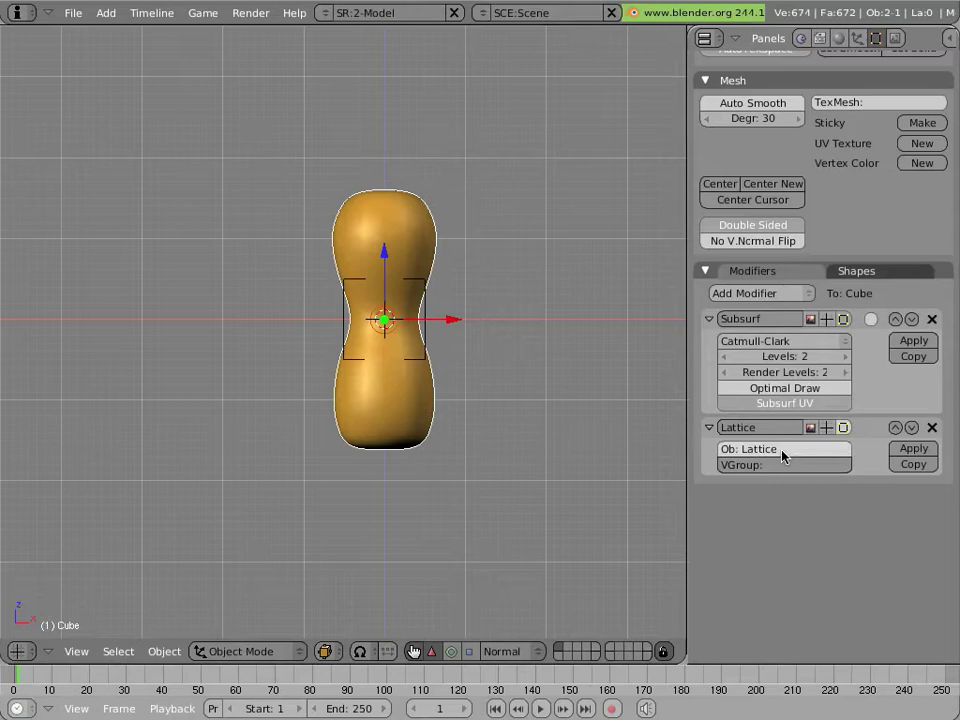
pyautogui.rightClick(433, 321)
pyautogui.press('g')
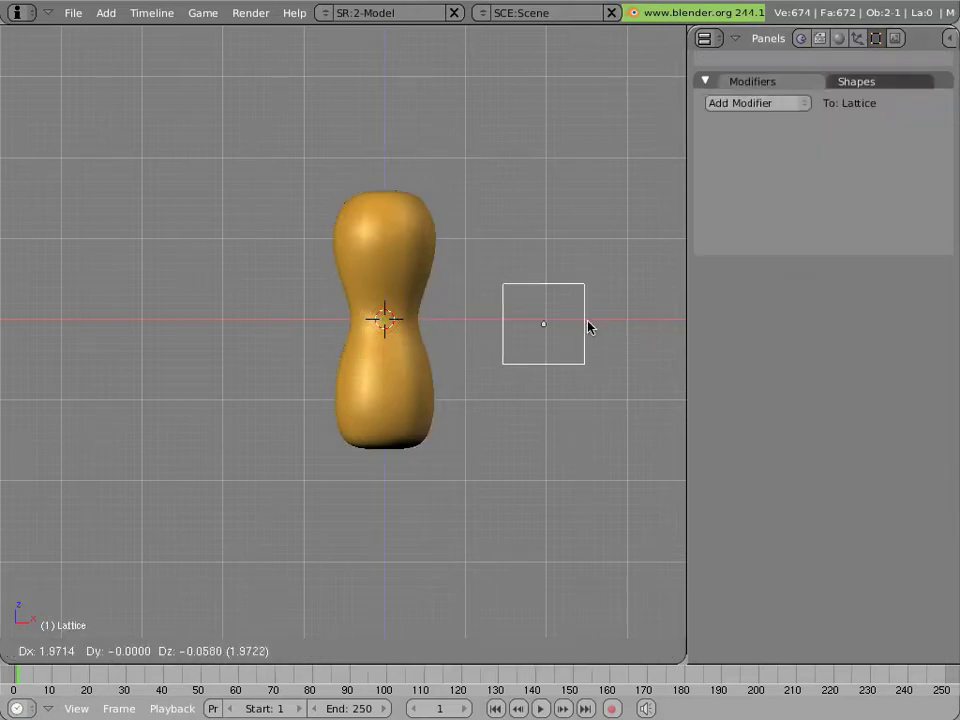
pyautogui.rightClick(319, 291)
pyautogui.press('Tab')
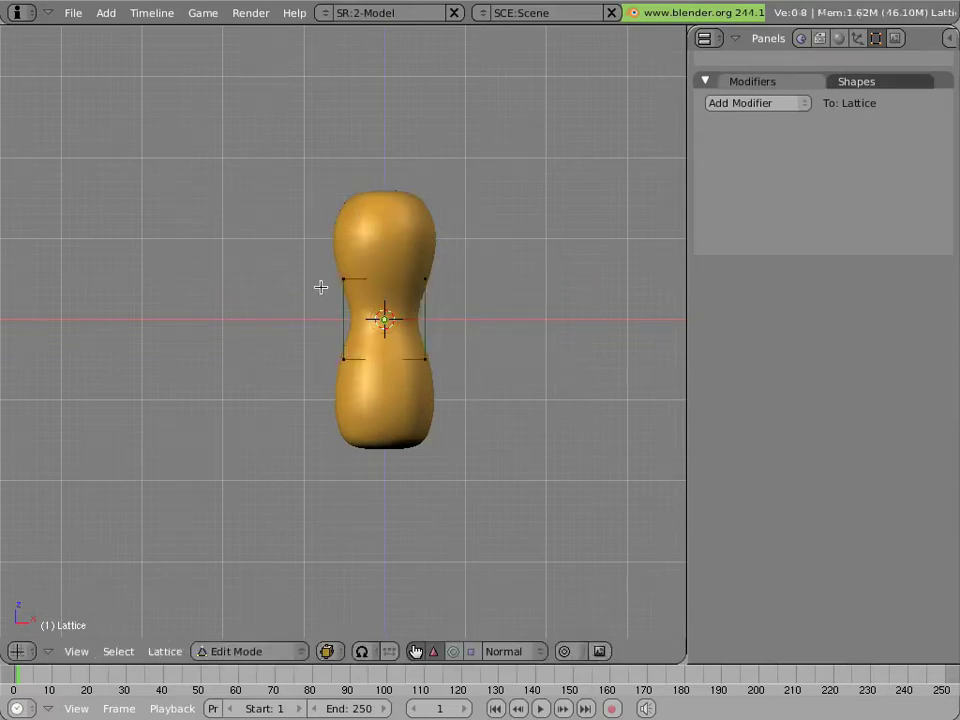
pyautogui.press('Tab')
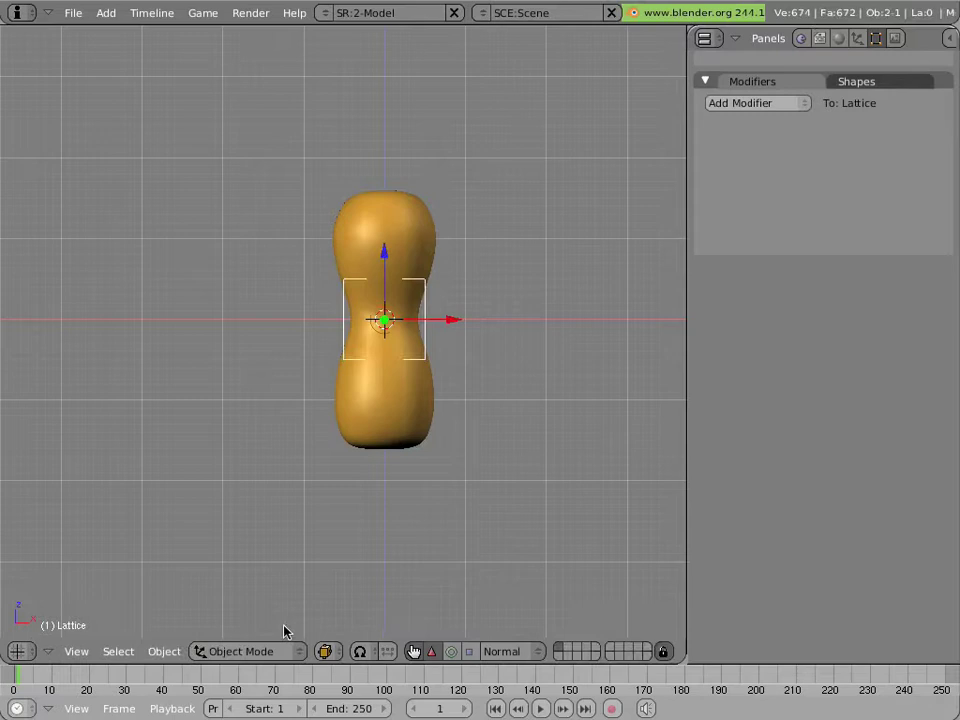
pyautogui.click(246, 652)
pyautogui.press('Tab')
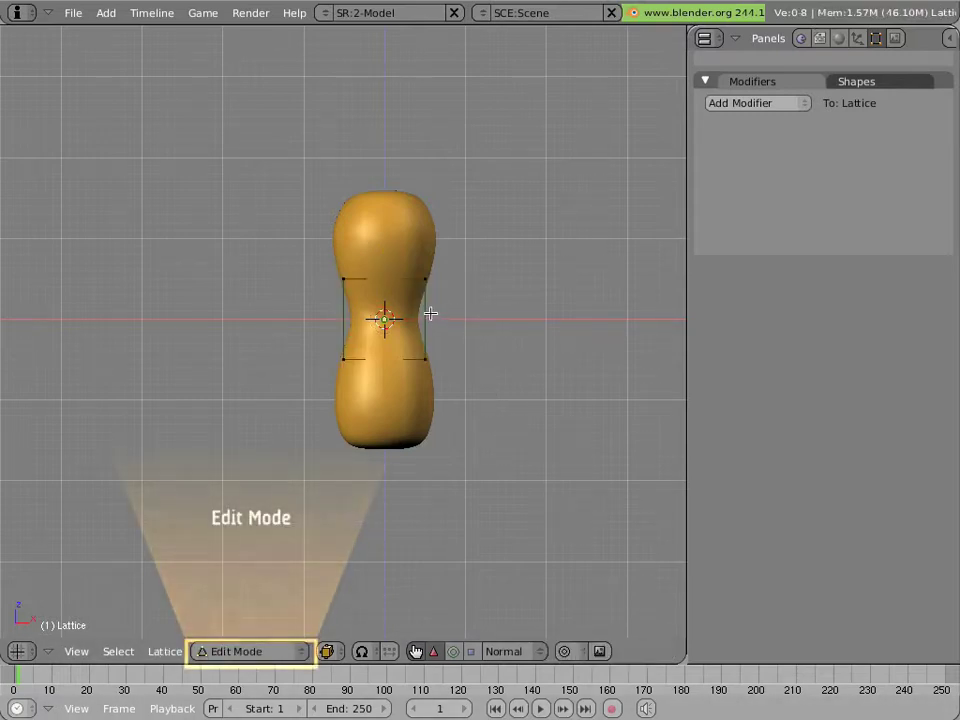
pyautogui.rightClick(424, 279)
pyautogui.click(368, 415)
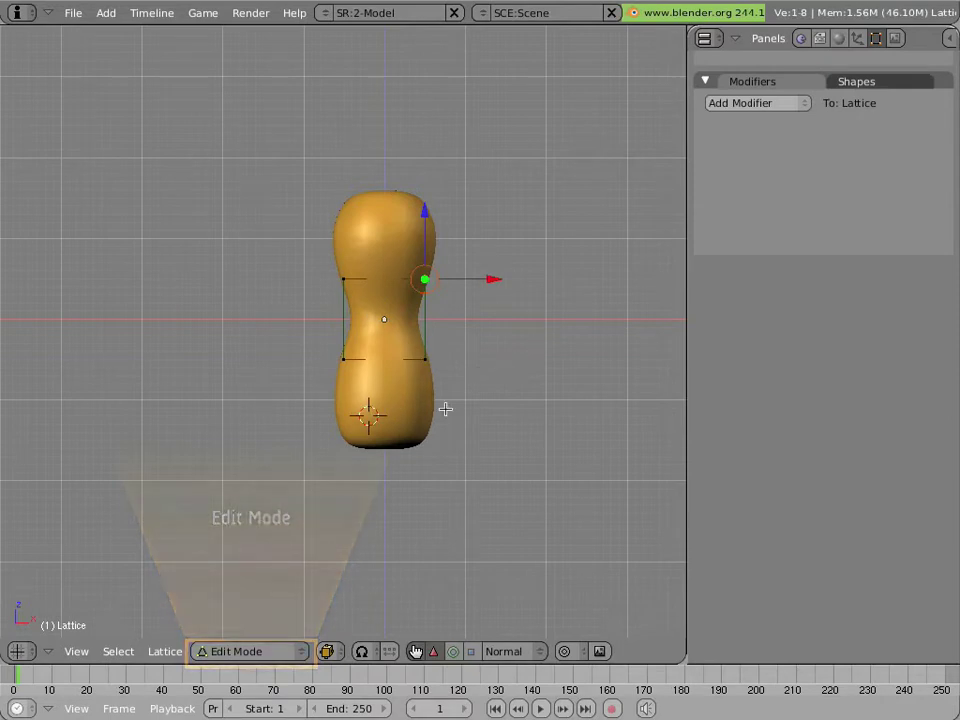
pyautogui.press('g')
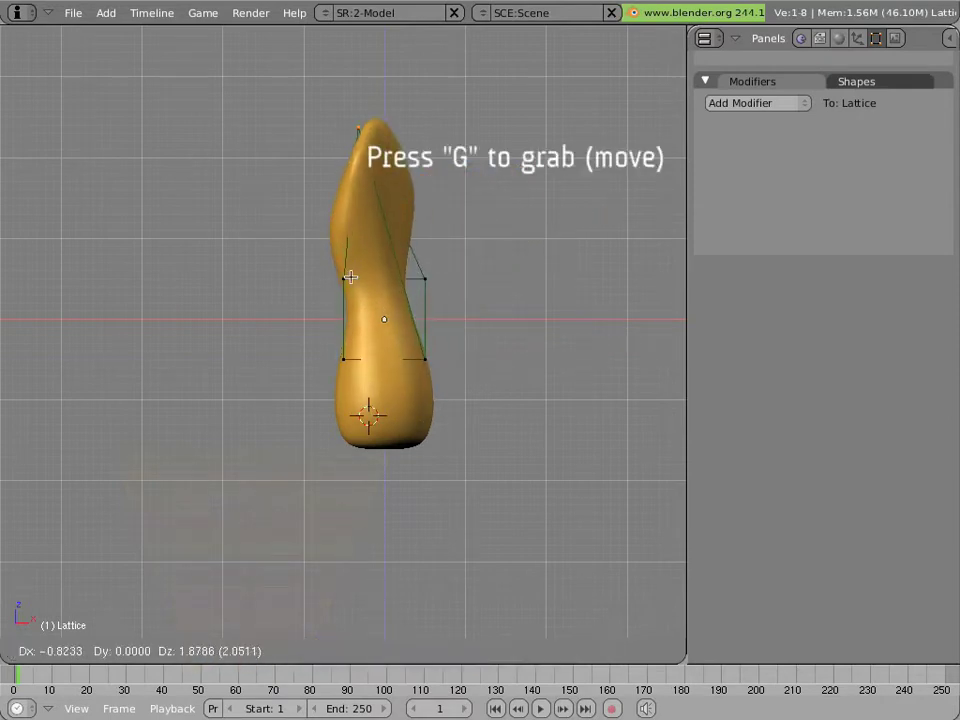
pyautogui.press('Escape')
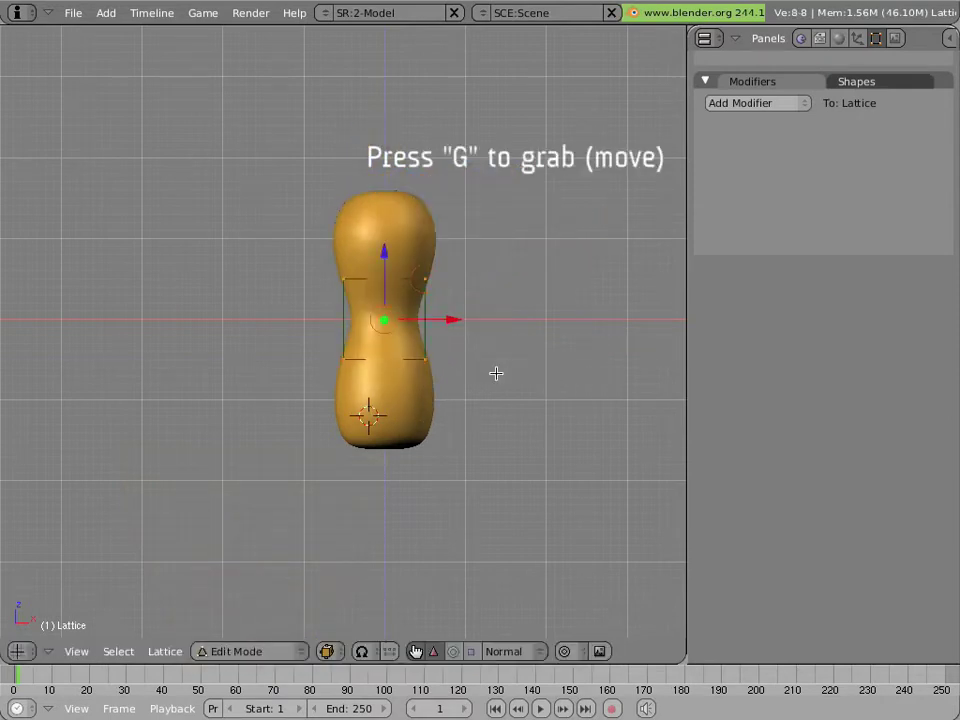
pyautogui.press('g')
pyautogui.press('Escape')
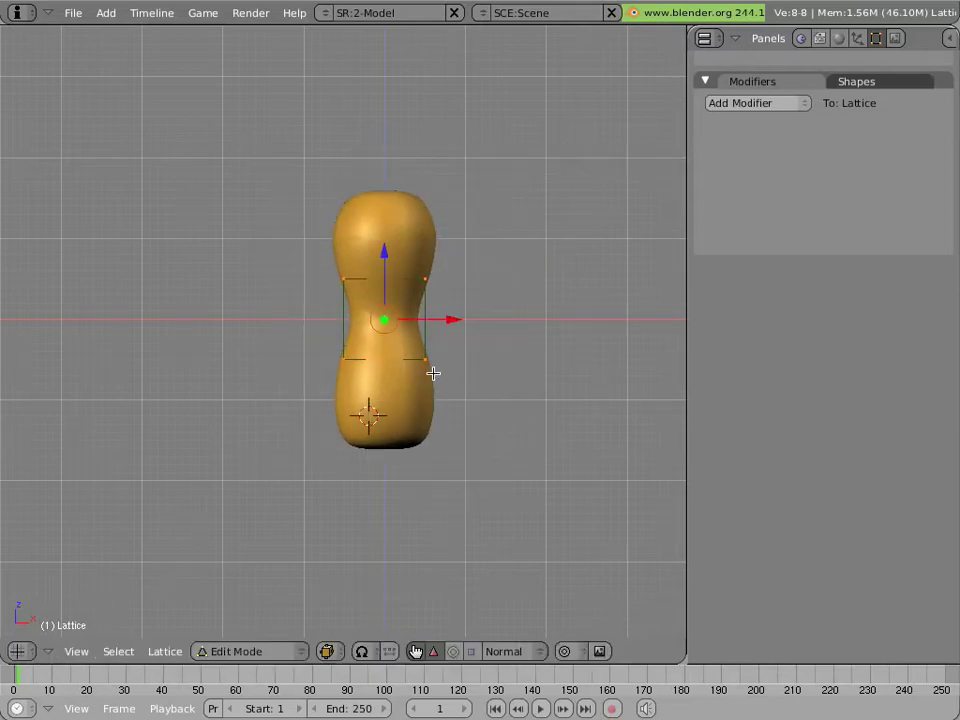
pyautogui.press('Tab')
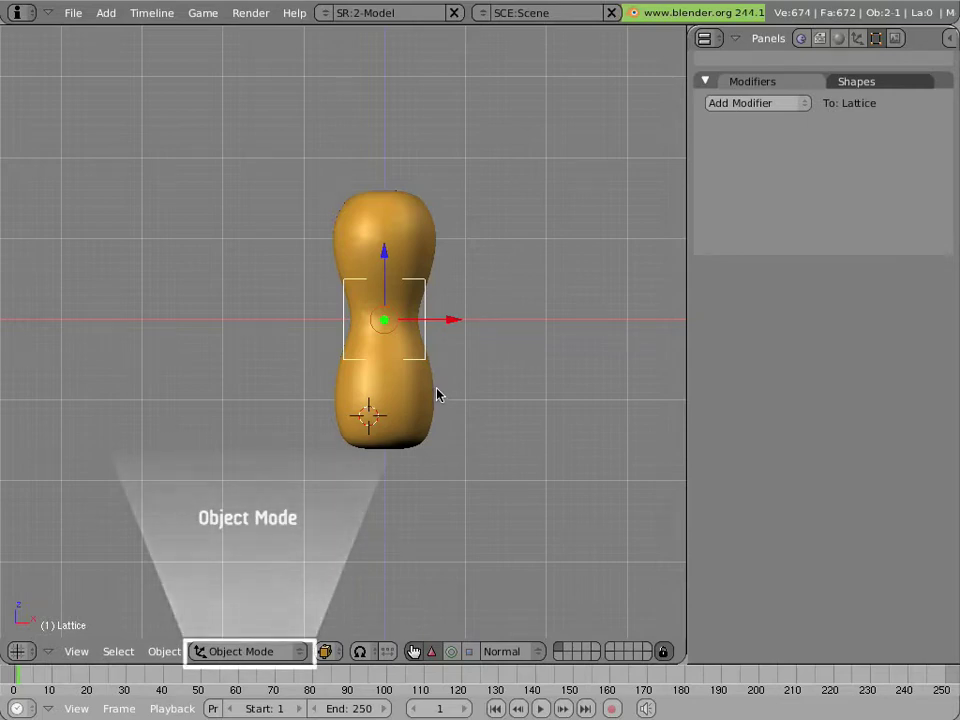
# Scale the lattice up to 1.362, then stretch it vertically along Z to enclose the peanut
pyautogui.press('s')
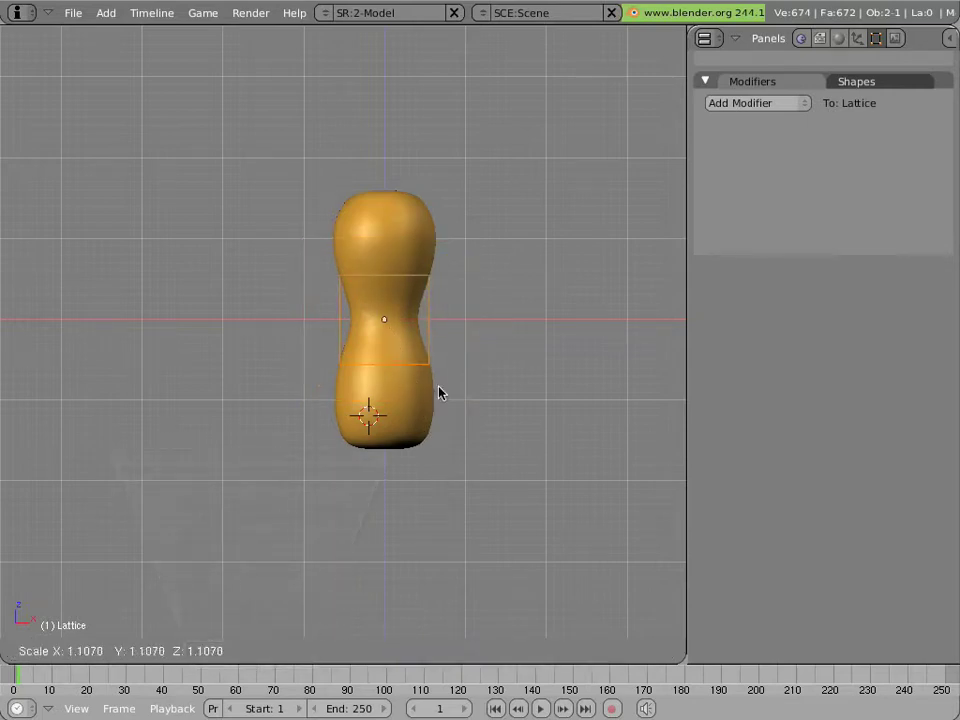
pyautogui.click(445, 437)
pyautogui.press('s')
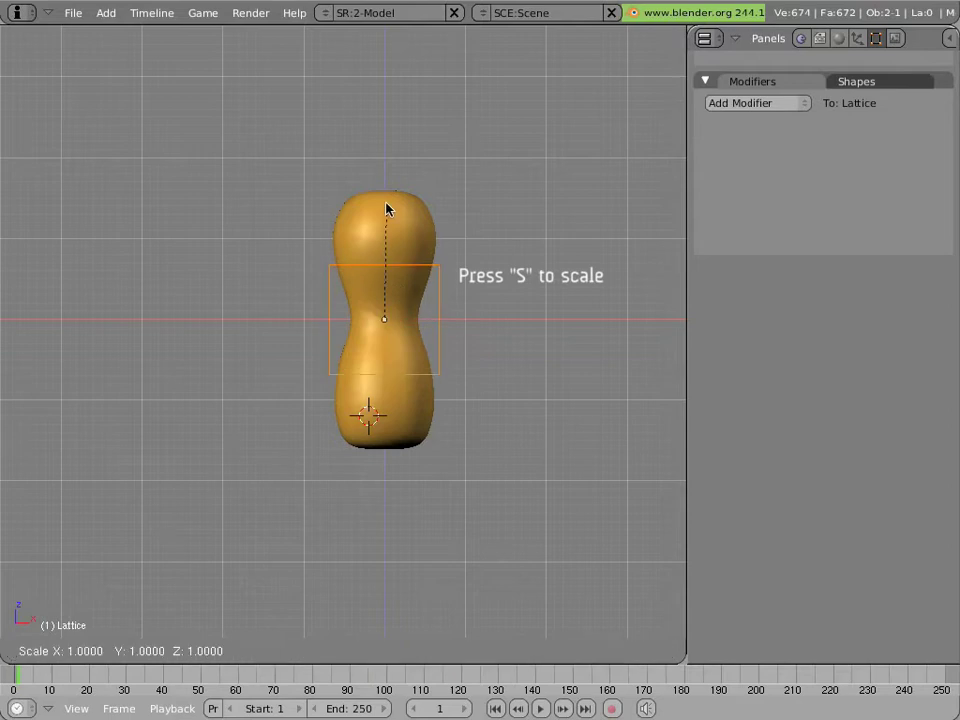
pyautogui.press('z')
pyautogui.click(386, 45)
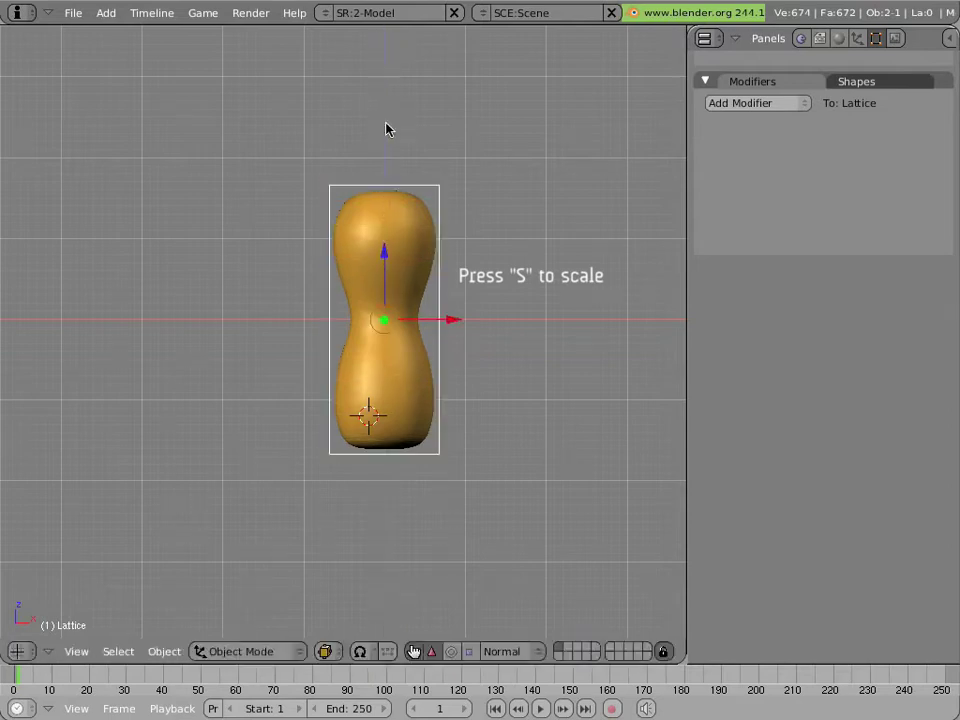
# Enter lattice Edit Mode and test-move the top-right point, cancelling the move
pyautogui.press('Tab')
pyautogui.rightClick(437, 204)
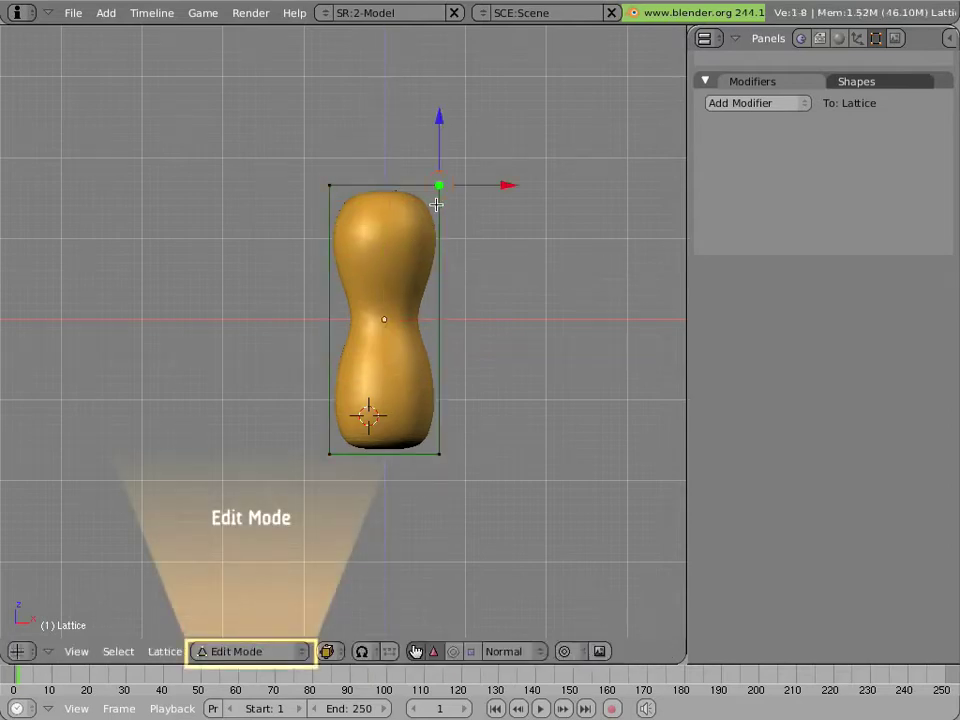
pyautogui.click(451, 366)
pyautogui.press('g')
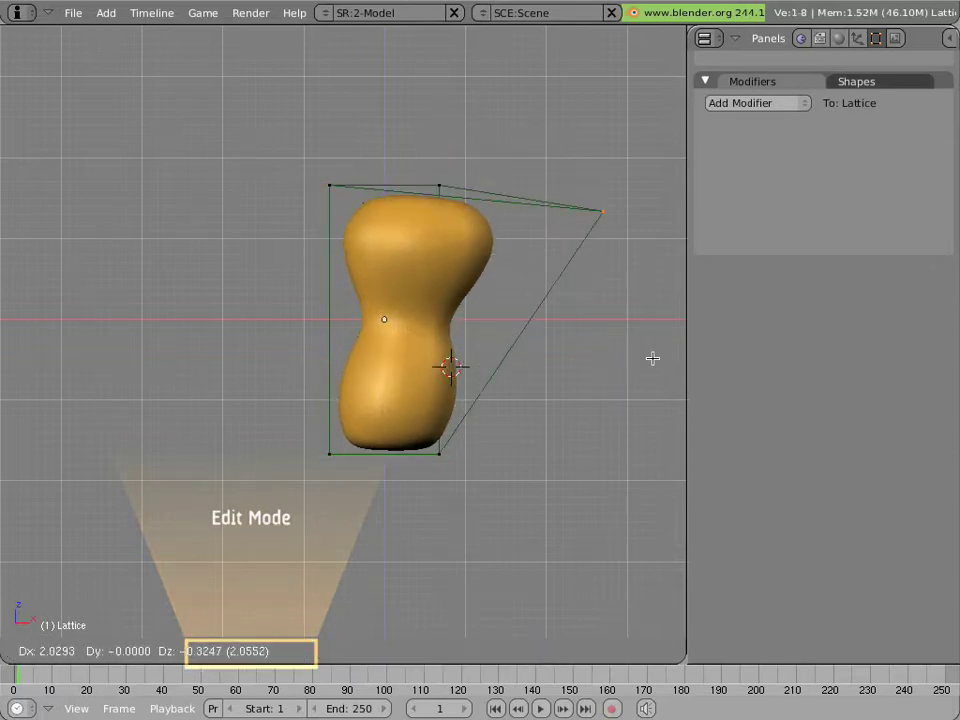
pyautogui.press('Escape')
# Test-move all lattice points, then the two top points, cancelling each to keep the cage undeformed
pyautogui.press('a')
pyautogui.press('a')
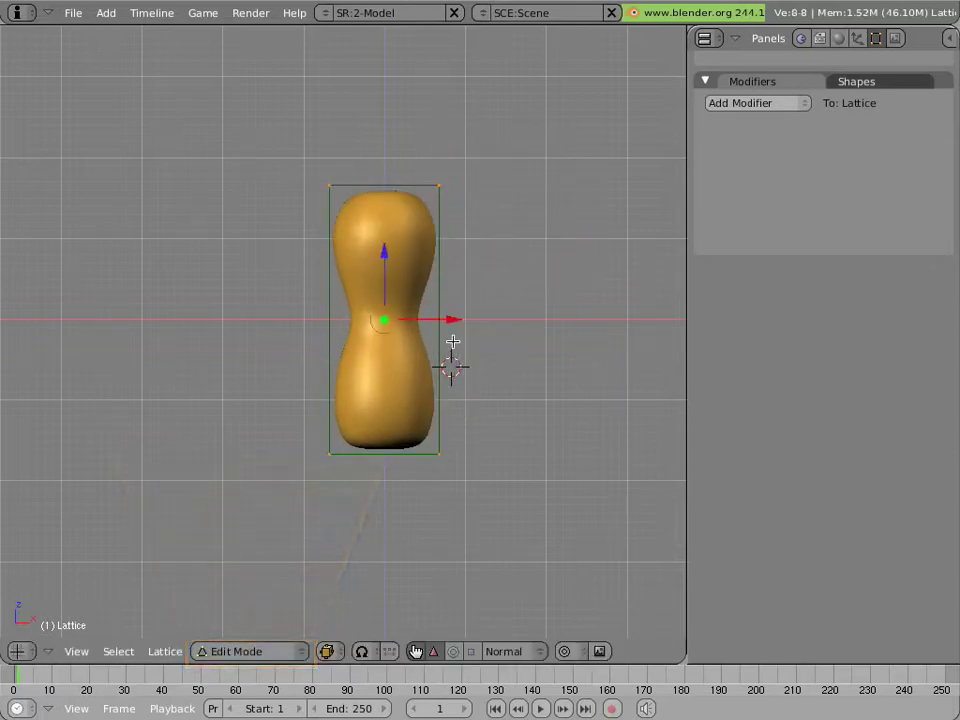
pyautogui.press('g')
pyautogui.press('Escape')
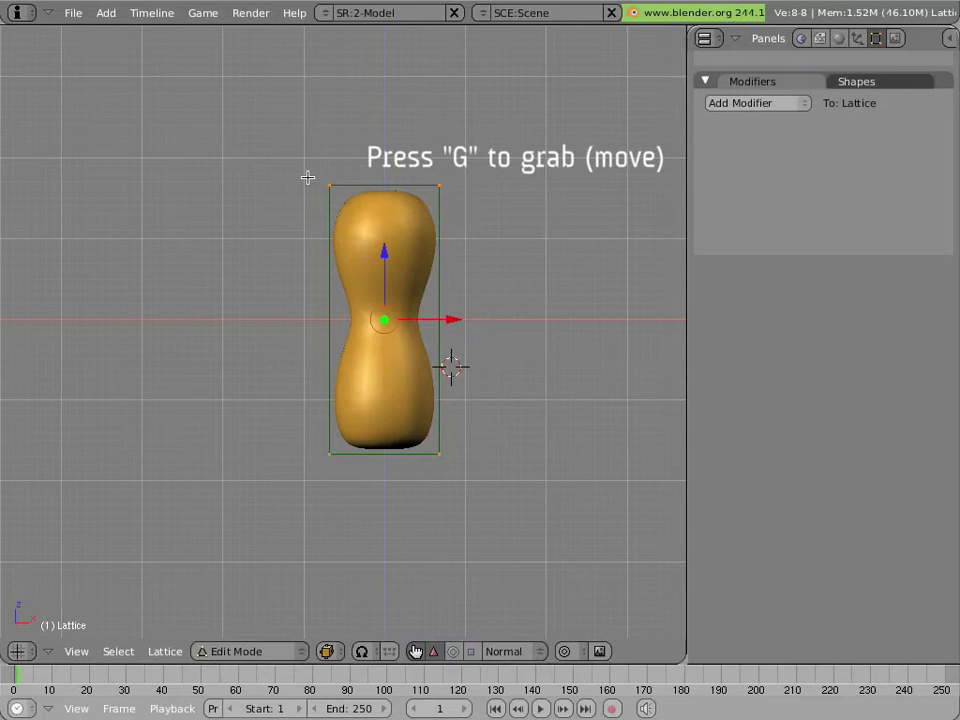
pyautogui.rightClick(316, 184)
pyautogui.keyDown('shift'); pyautogui.rightClick(439, 184); pyautogui.keyUp('shift')
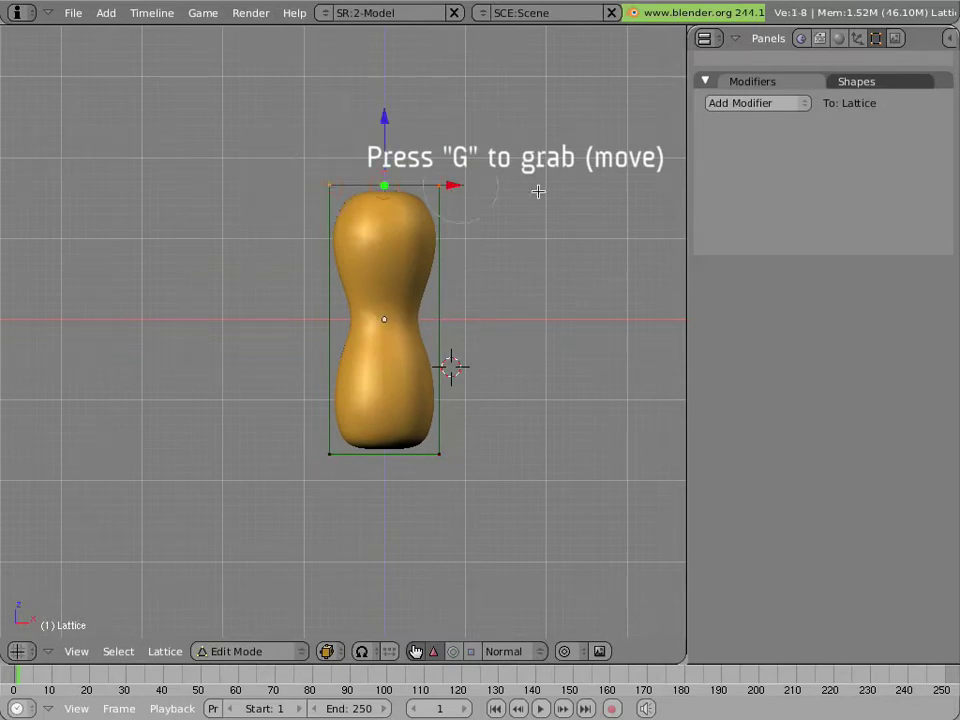
pyautogui.press('g')
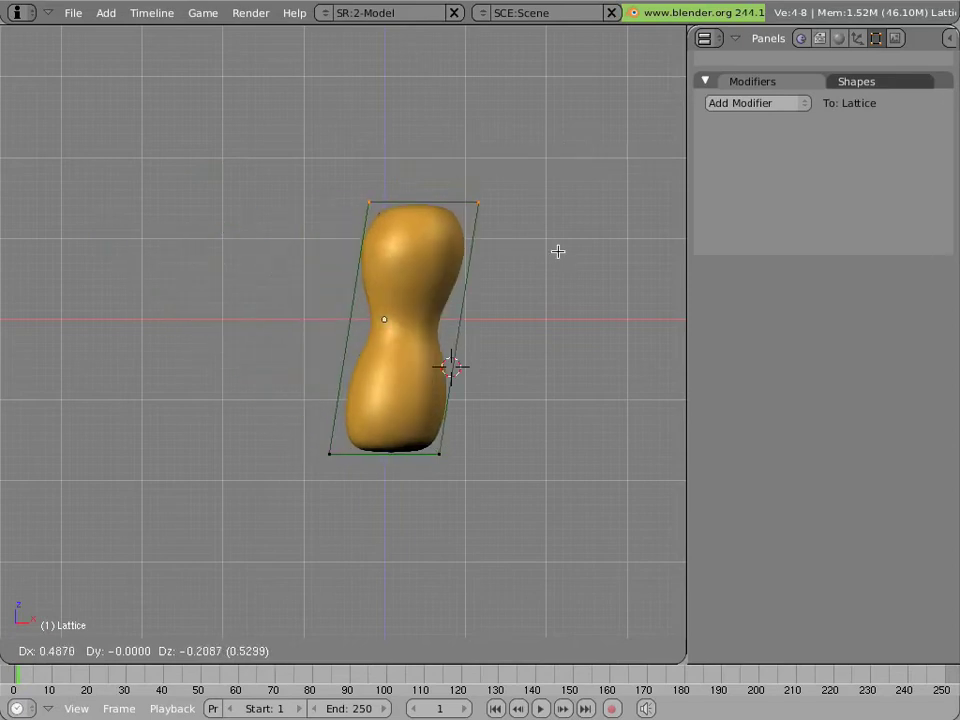
pyautogui.press('Escape')
pyautogui.scroll(2, 463, 315)
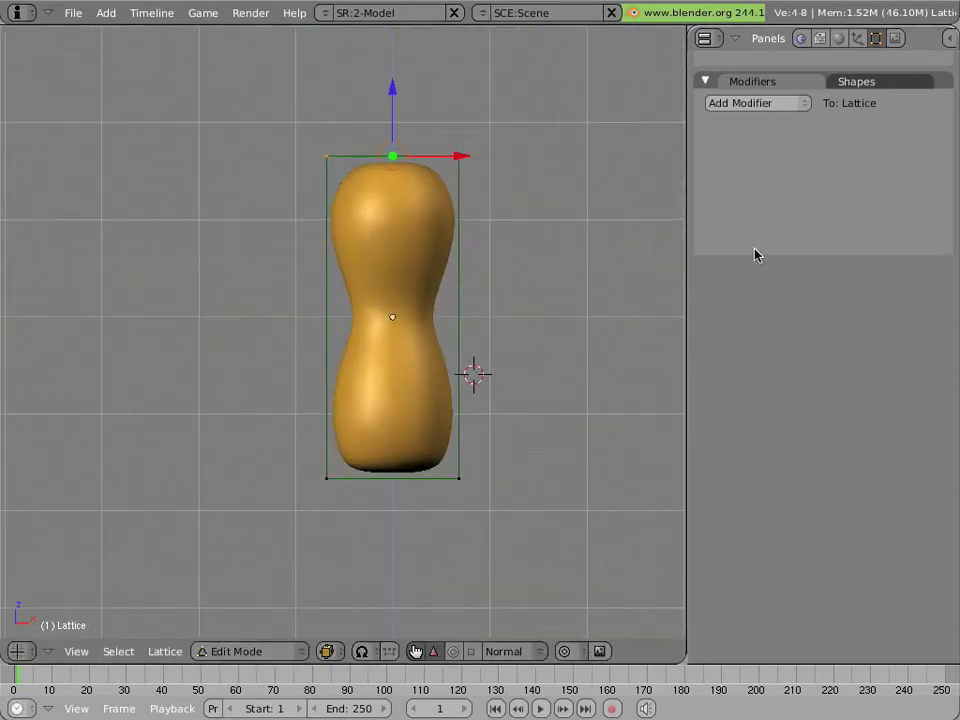
# Show the lattice settings, return to Object Mode, and raise U, V and W resolution to 3
pyautogui.press('F9')
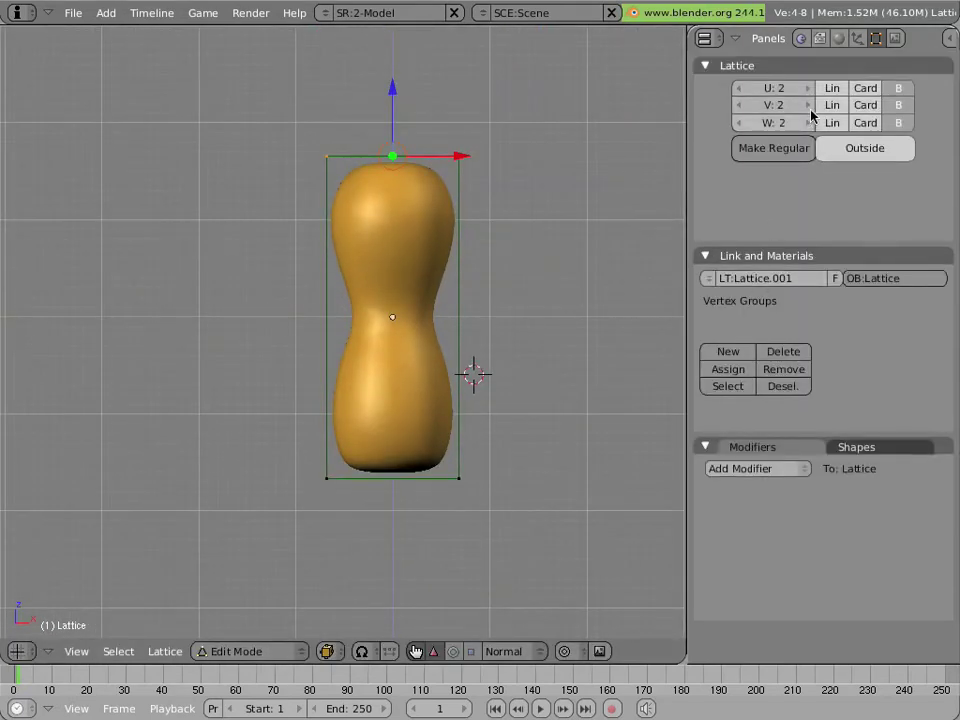
pyautogui.click(797, 102)
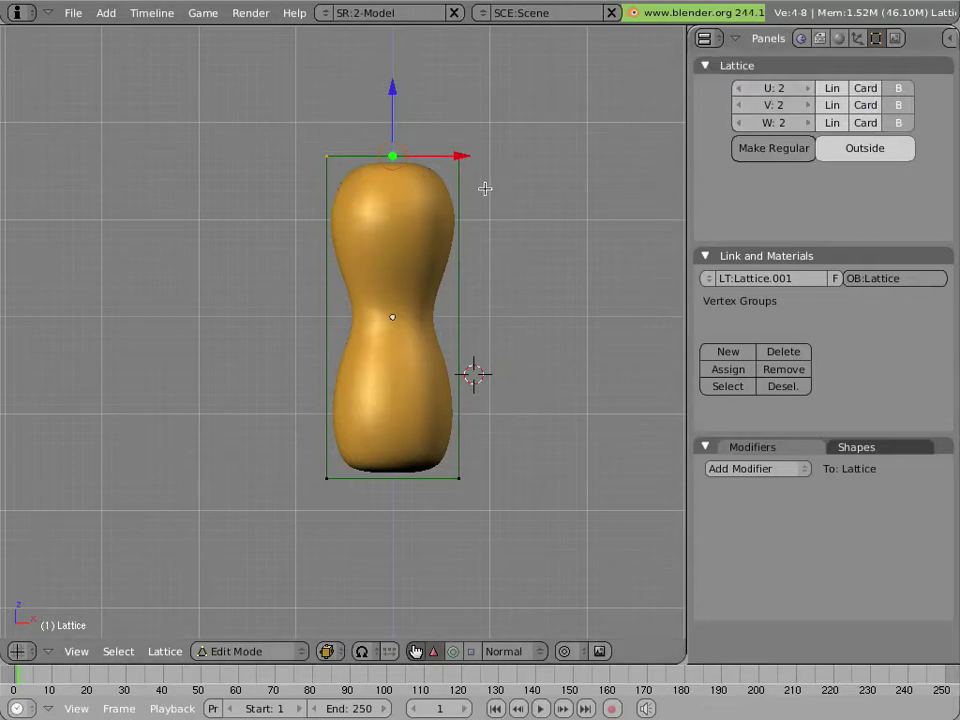
pyautogui.press('Tab')
pyautogui.click(806, 88)
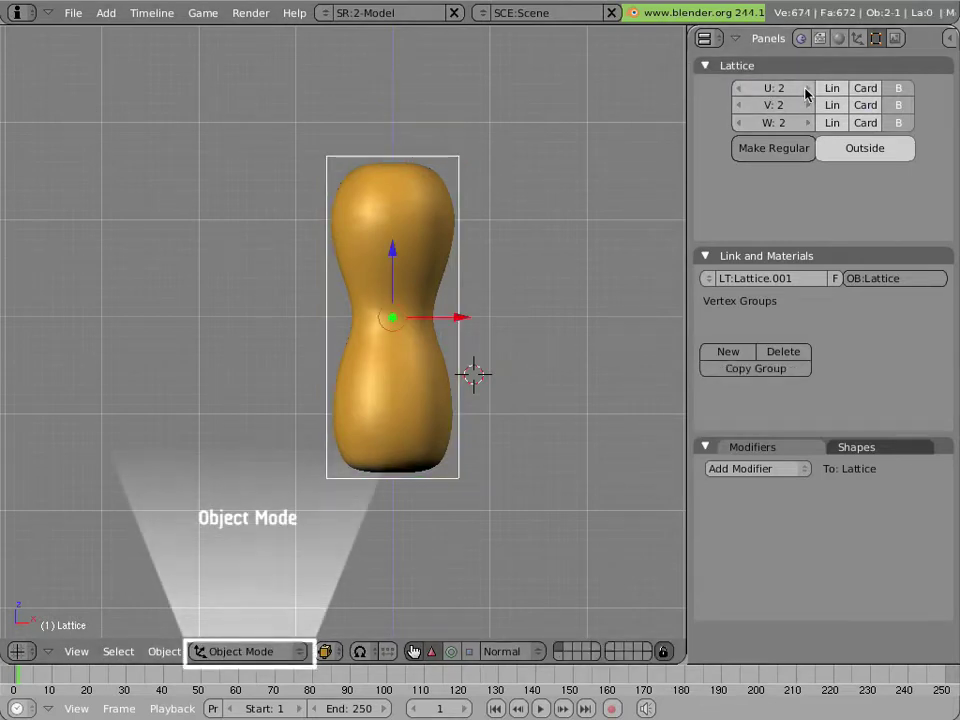
pyautogui.click(807, 105)
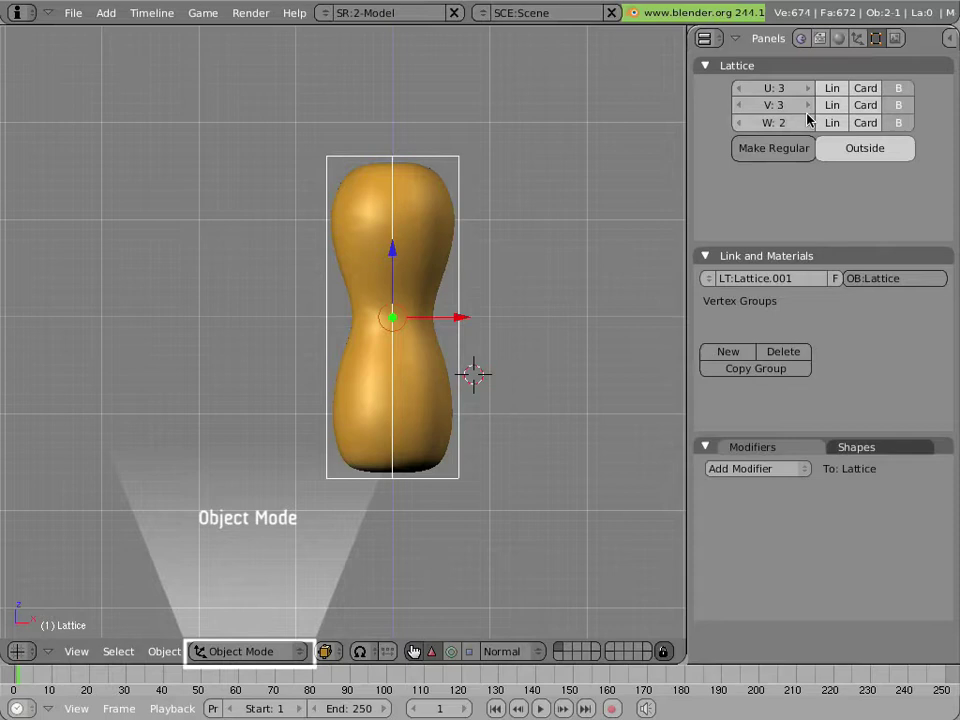
pyautogui.click(807, 122)
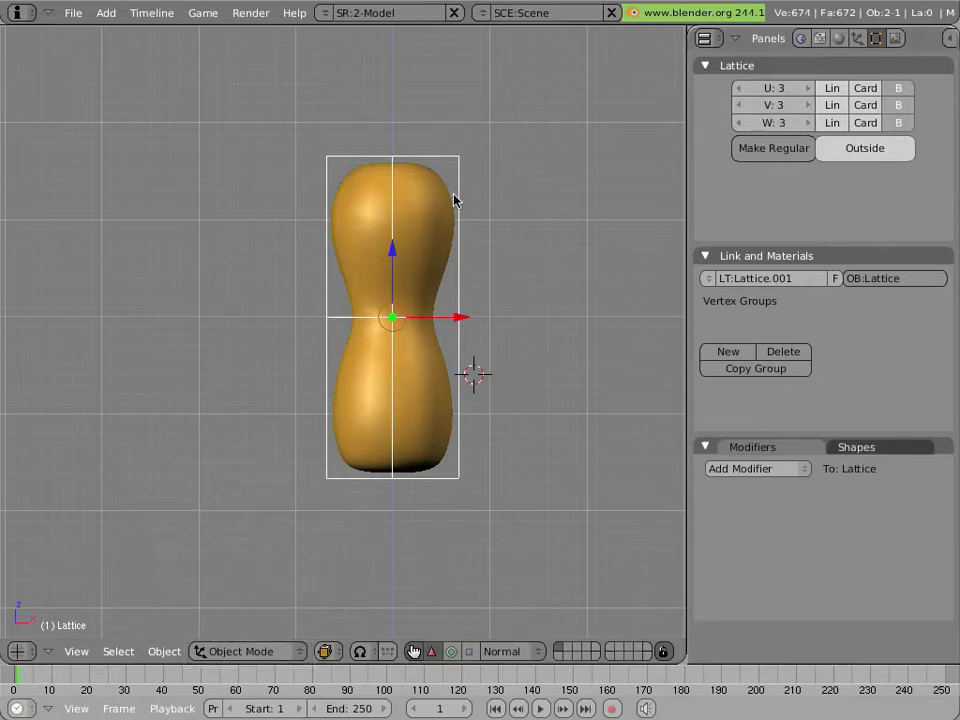
# Inspect the 3×3×3 cage, then set W, V and U back to 2 and return to front view
pyautogui.moveTo(454, 197); pyautogui.dragTo(475, 360, button='middle')
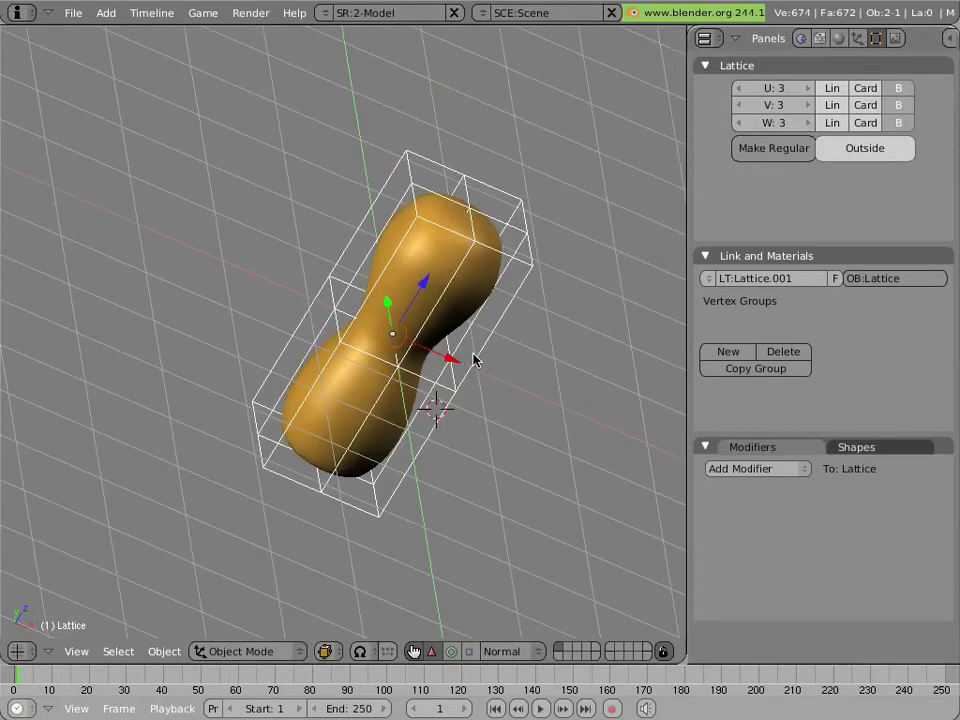
pyautogui.click(739, 122)
pyautogui.click(739, 106)
pyautogui.click(739, 88)
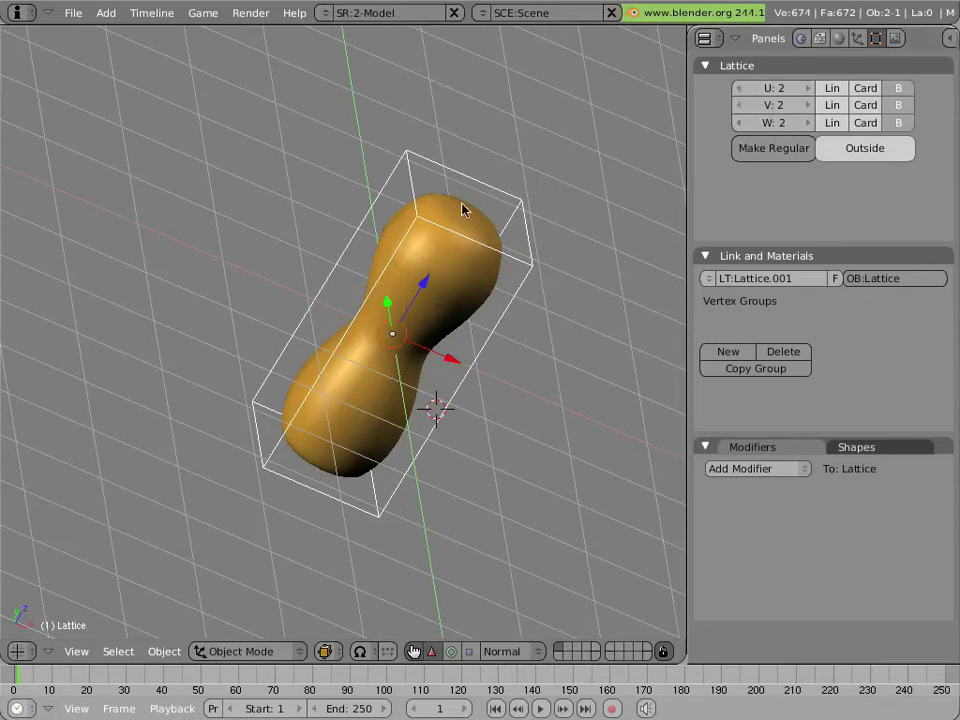
pyautogui.press('KP_1')
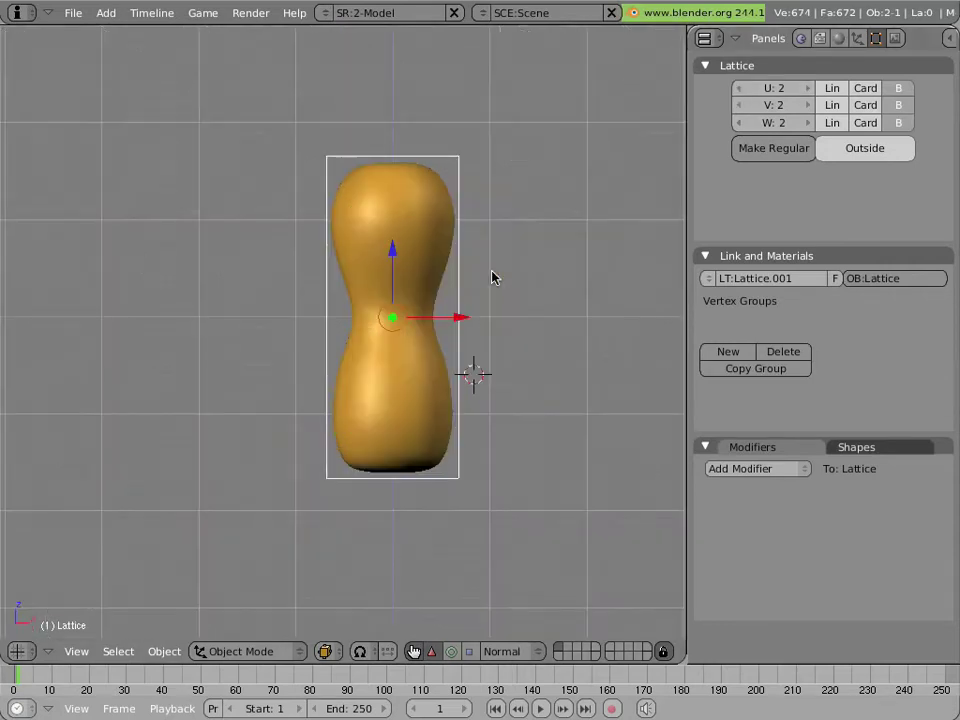
# Select the peanut mesh and scroll to its Subsurf and Lattice modifiers
pyautogui.rightClick(380, 243)
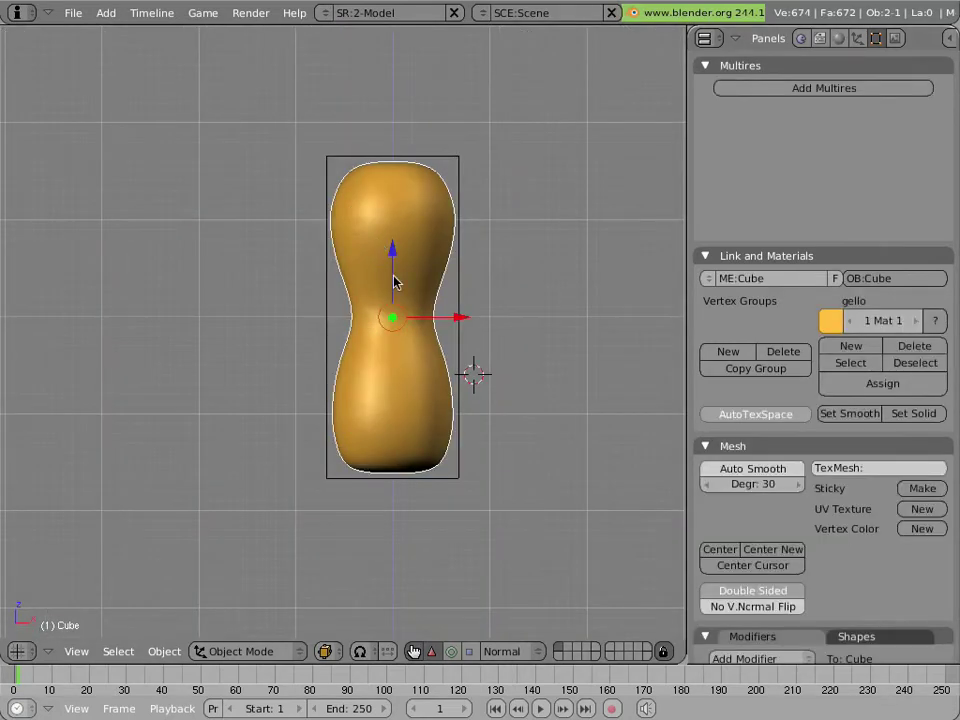
pyautogui.scroll(-6, 775, 424)
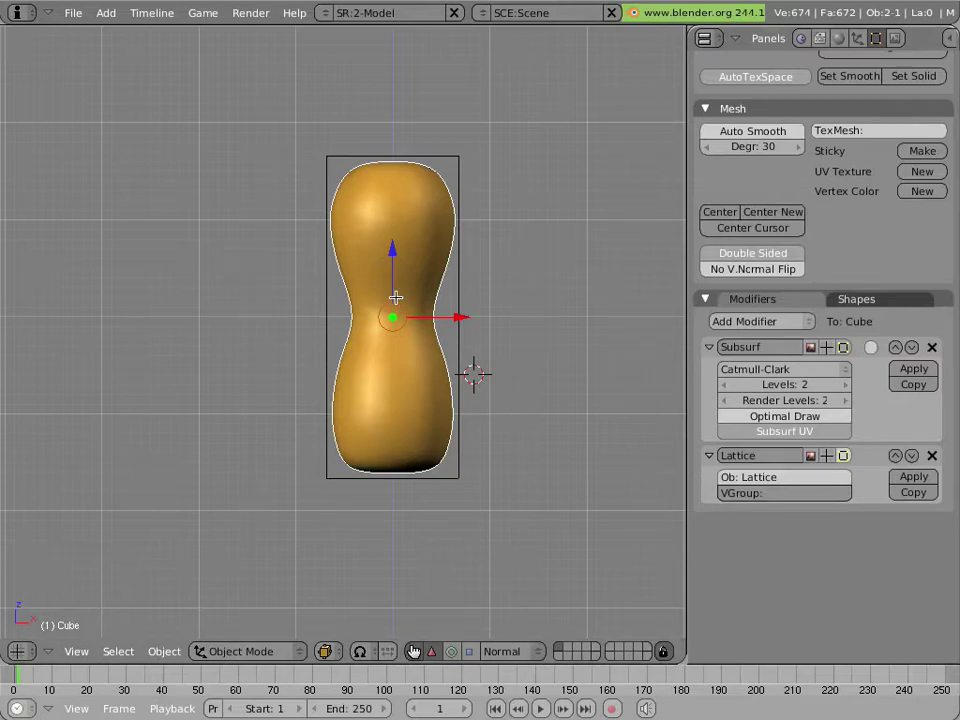
# In Edit Mode, box-select all vertices in the peanut's upper half
pyautogui.press('Tab')
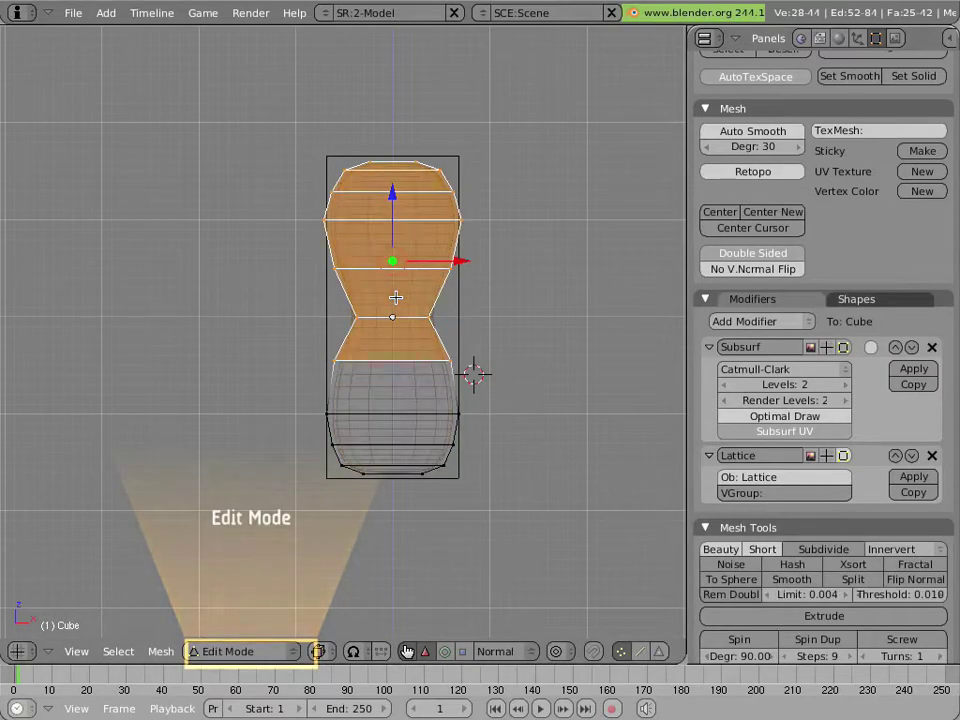
pyautogui.keyDown('alt'); pyautogui.rightClick(387, 319); pyautogui.keyUp('alt')
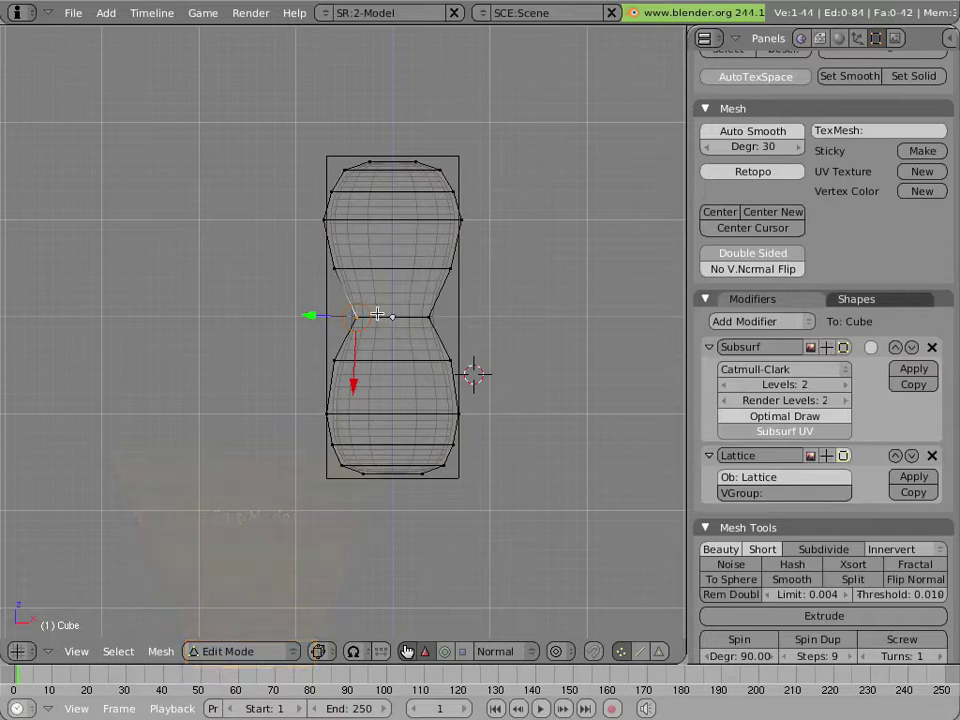
pyautogui.press('g')
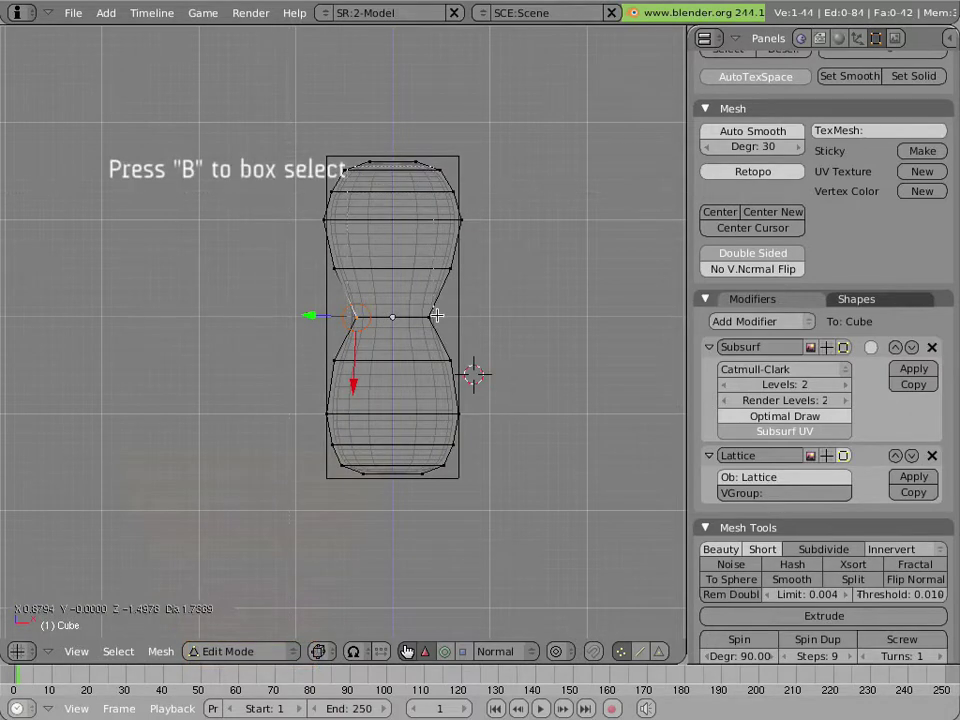
pyautogui.press('b')
pyautogui.moveTo(437, 316); pyautogui.dragTo(465, 268)
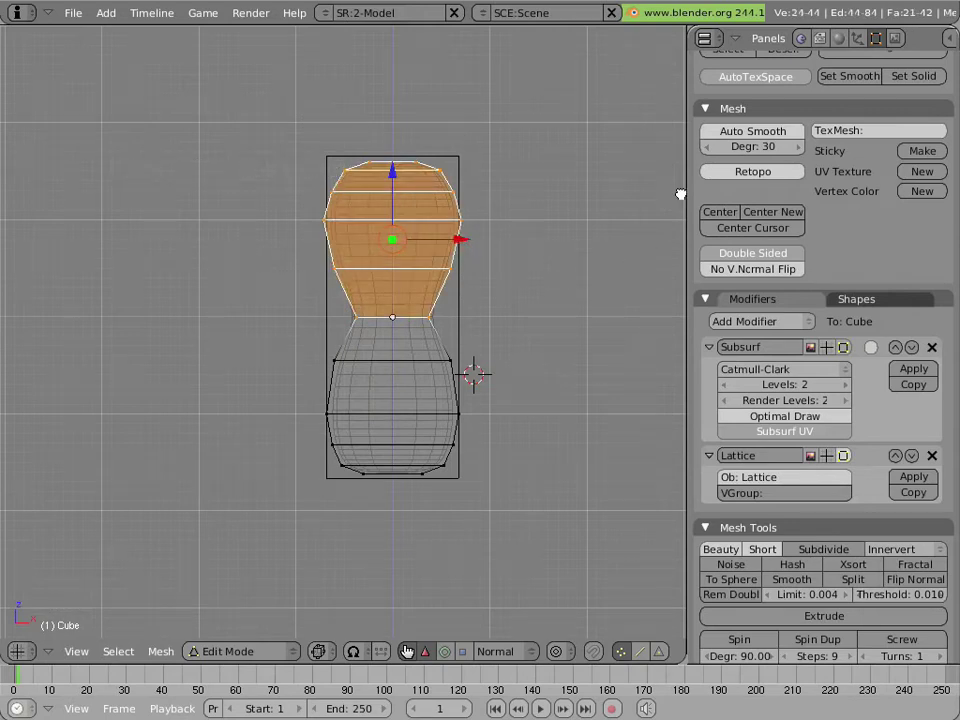
pyautogui.scroll(6, 812, 214)
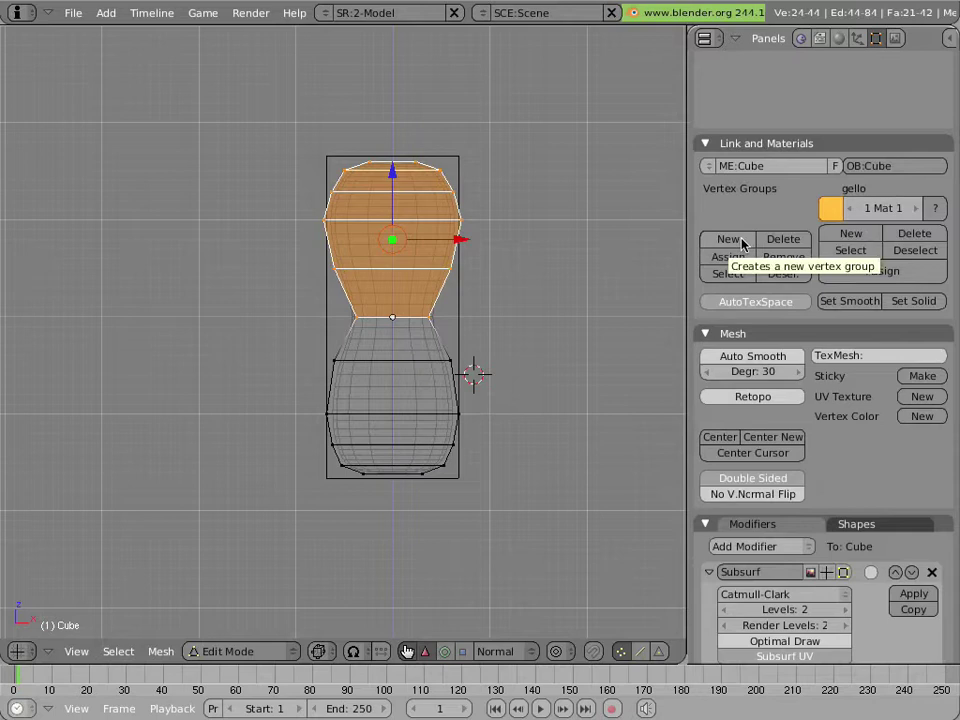
# Create a new vertex group named lat and assign the selected upper-half vertices to it
pyautogui.click(741, 241)
pyautogui.click(764, 207)
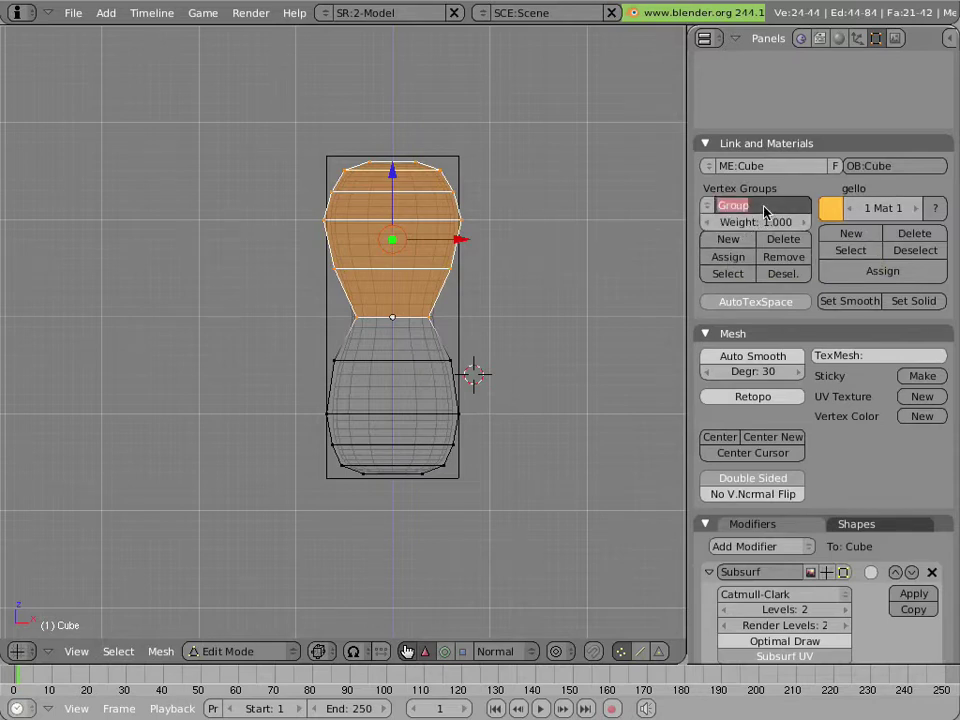
pyautogui.write('L')
pyautogui.press('Return')
pyautogui.click(726, 257)
# Switch the peanut to Weight Paint mode and paint weight 0.5 across its waist
pyautogui.press('Tab')
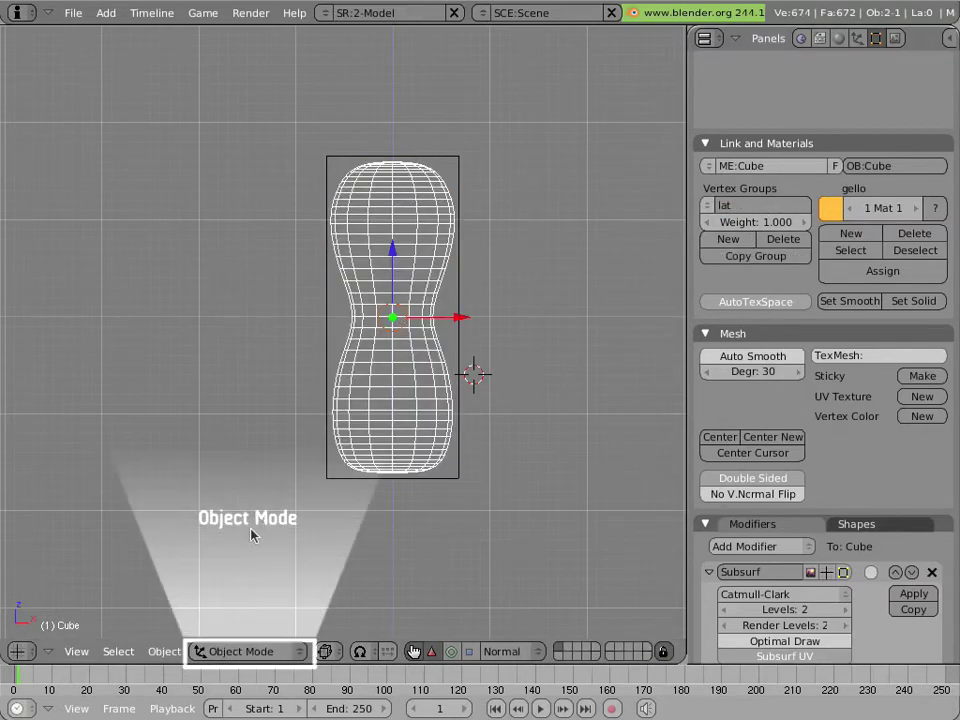
pyautogui.click(258, 653)
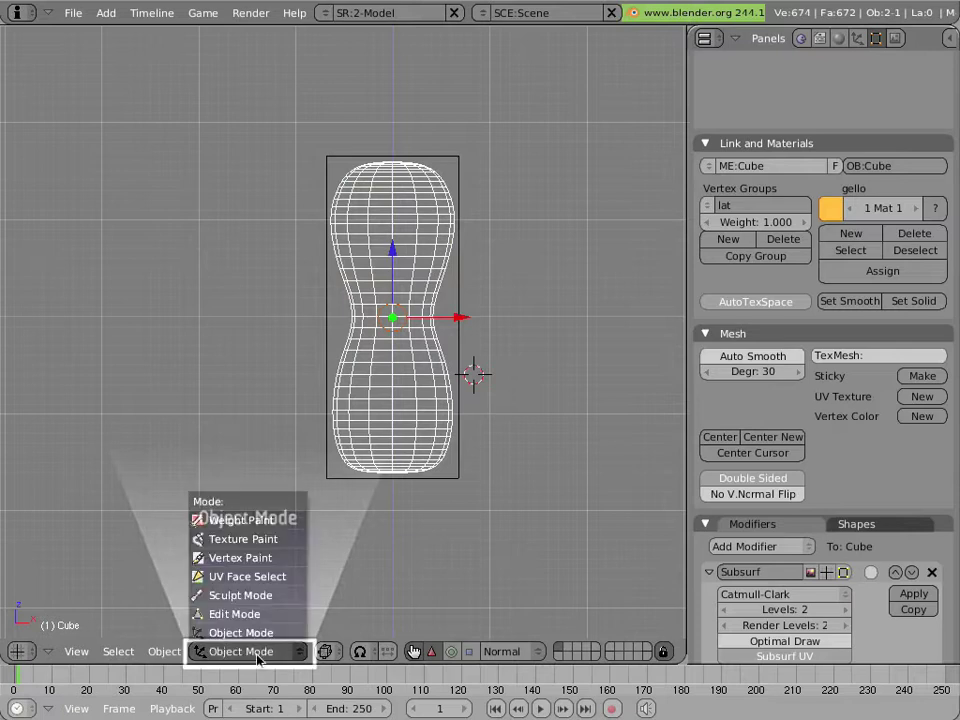
pyautogui.click(250, 519)
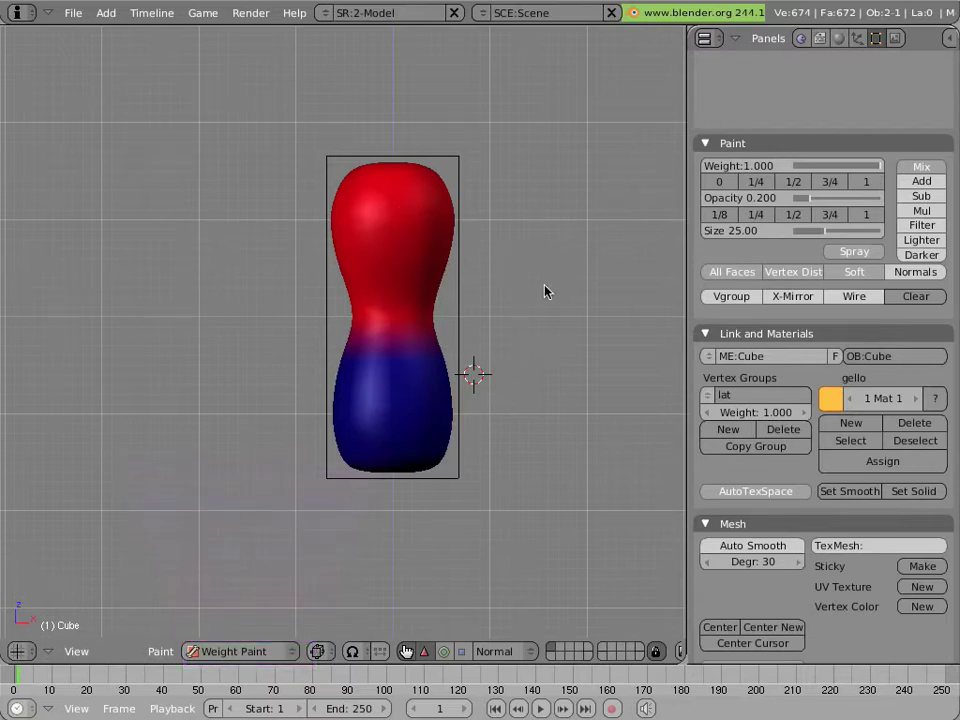
pyautogui.click(793, 181)
pyautogui.moveTo(407, 317)
pyautogui.mouseDown()
pyautogui.moveTo(427, 316)
pyautogui.moveTo(340, 318)
pyautogui.mouseUp()
pyautogui.moveTo(257, 321)
pyautogui.mouseDown(button='middle')
pyautogui.moveTo(495, 343)
pyautogui.moveTo(321, 332)
pyautogui.moveTo(431, 360)
pyautogui.moveTo(223, 347)
pyautogui.moveTo(353, 362)
pyautogui.mouseUp(button='middle')
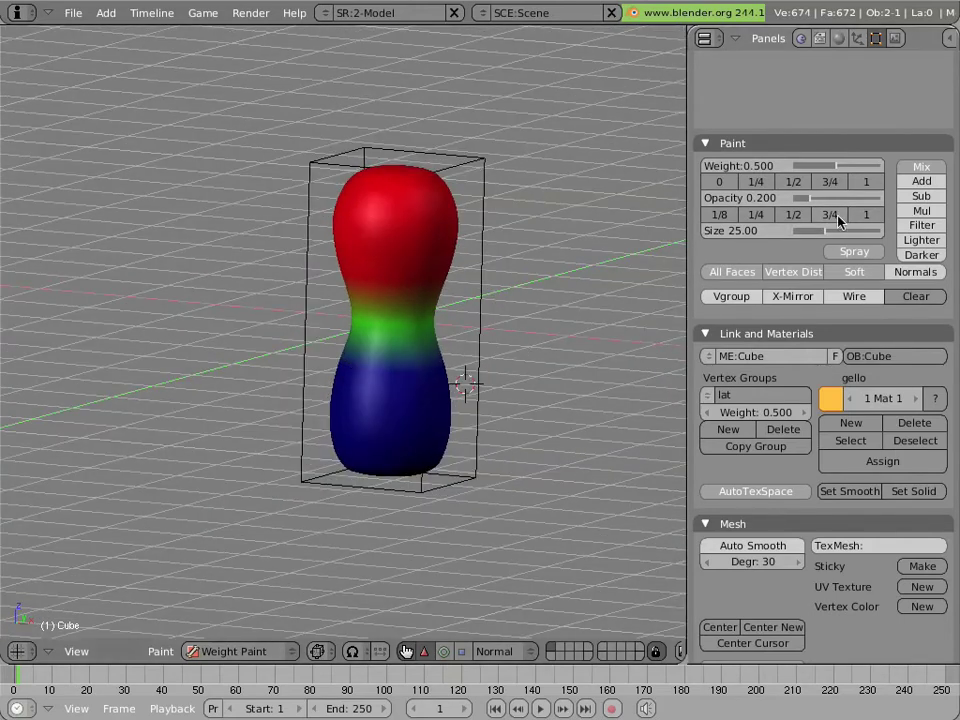
# Set paint blending to Filter and smooth the middle weights into a red-to-blue gradient
pyautogui.click(923, 226)
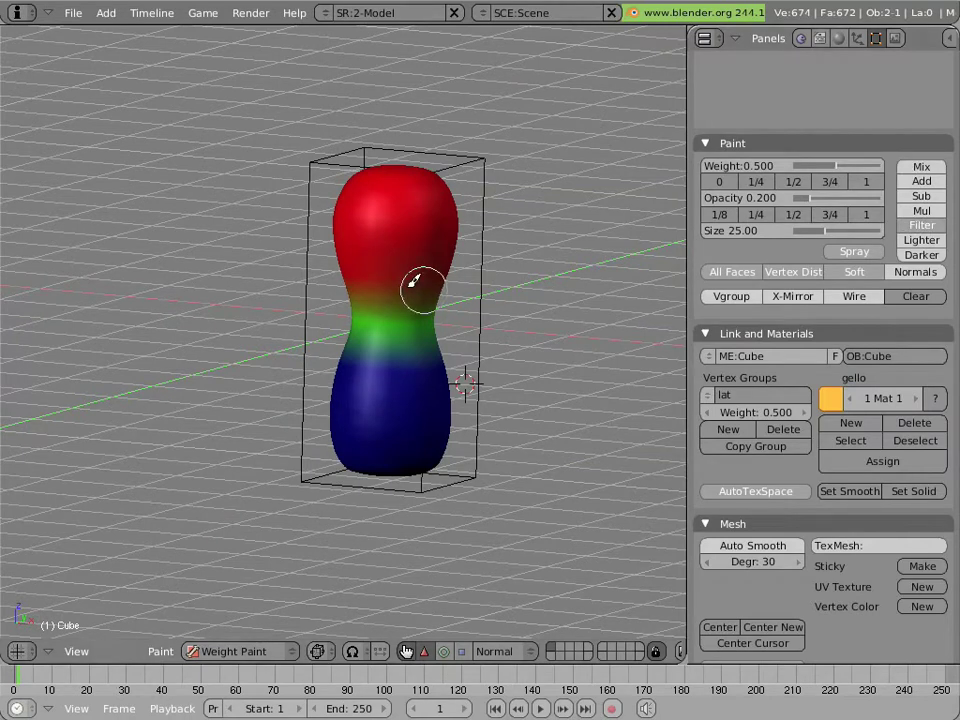
pyautogui.moveTo(416, 281); pyautogui.dragTo(321, 279, button='middle')
pyautogui.moveTo(403, 261); pyautogui.dragTo(244, 281, button='middle')
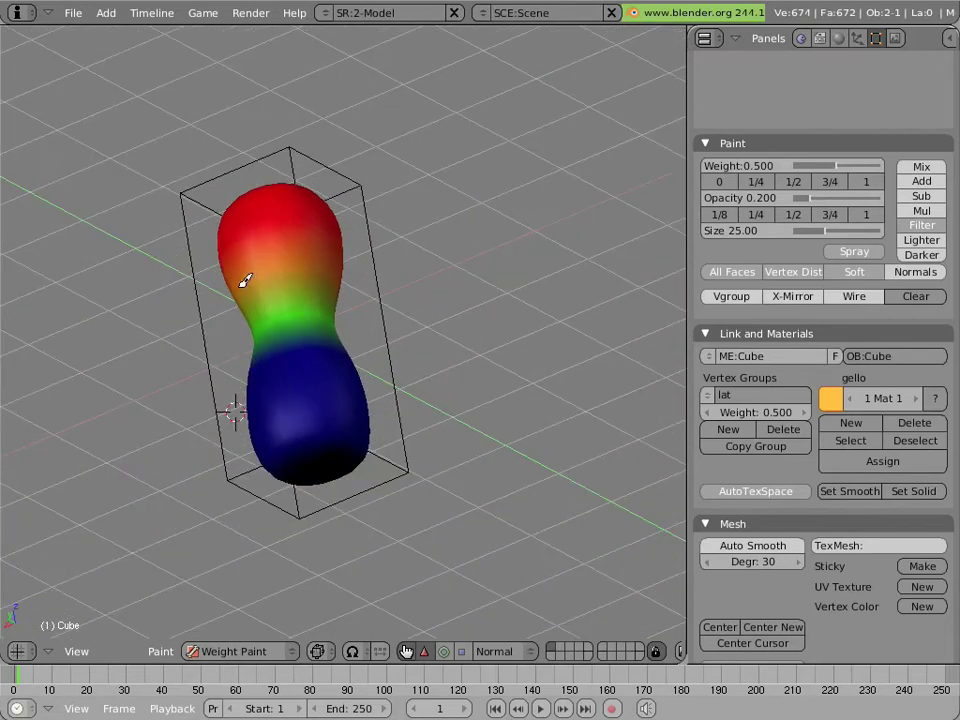
pyautogui.moveTo(343, 285); pyautogui.dragTo(312, 278, button='middle')
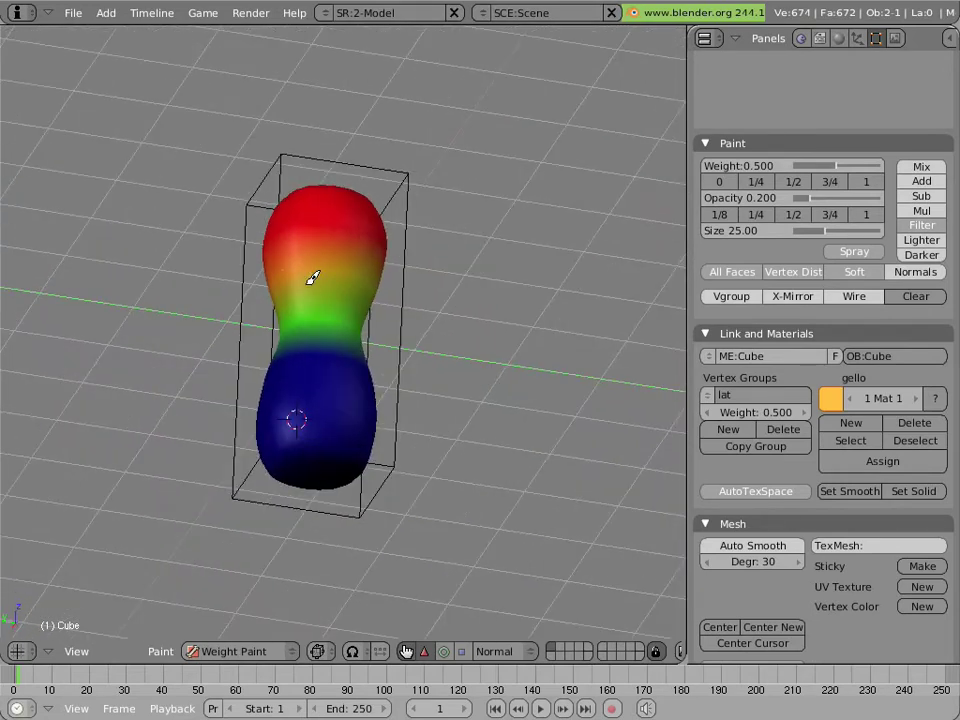
pyautogui.moveTo(371, 289)
pyautogui.mouseDown(button='middle')
pyautogui.moveTo(264, 229)
pyautogui.moveTo(371, 287)
pyautogui.mouseUp(button='middle')
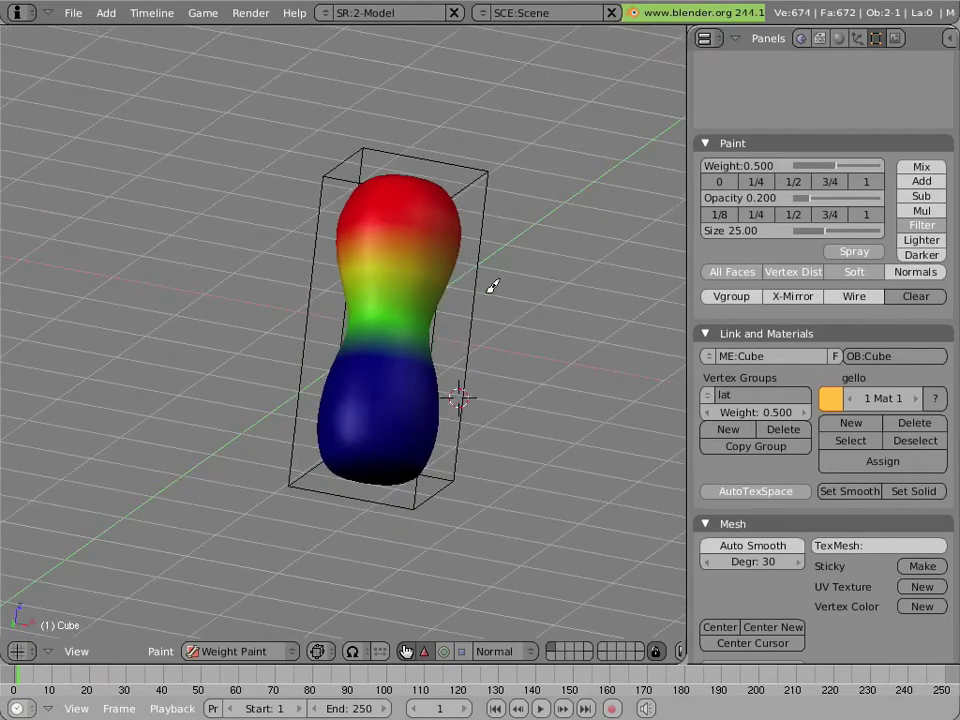
pyautogui.moveTo(354, 336)
pyautogui.mouseDown()
pyautogui.moveTo(408, 351)
pyautogui.moveTo(372, 342)
pyautogui.mouseUp()
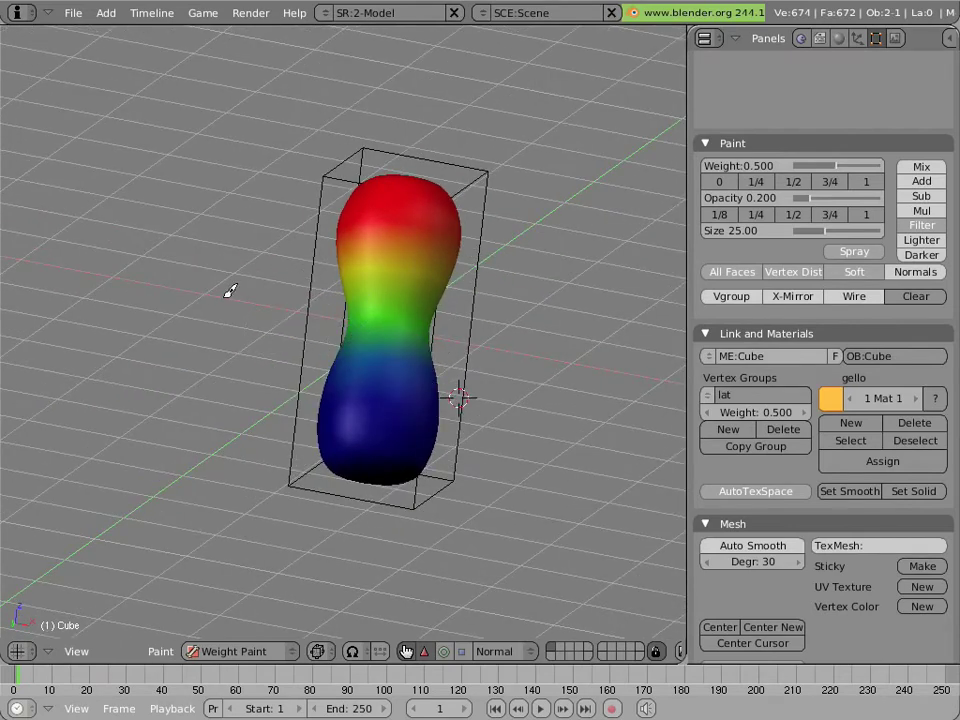
pyautogui.moveTo(230, 290); pyautogui.dragTo(366, 332, button='middle')
pyautogui.moveTo(366, 332)
pyautogui.mouseDown()
pyautogui.moveTo(328, 352)
pyautogui.moveTo(282, 349)
pyautogui.moveTo(338, 345)
pyautogui.moveTo(213, 344)
pyautogui.mouseUp()
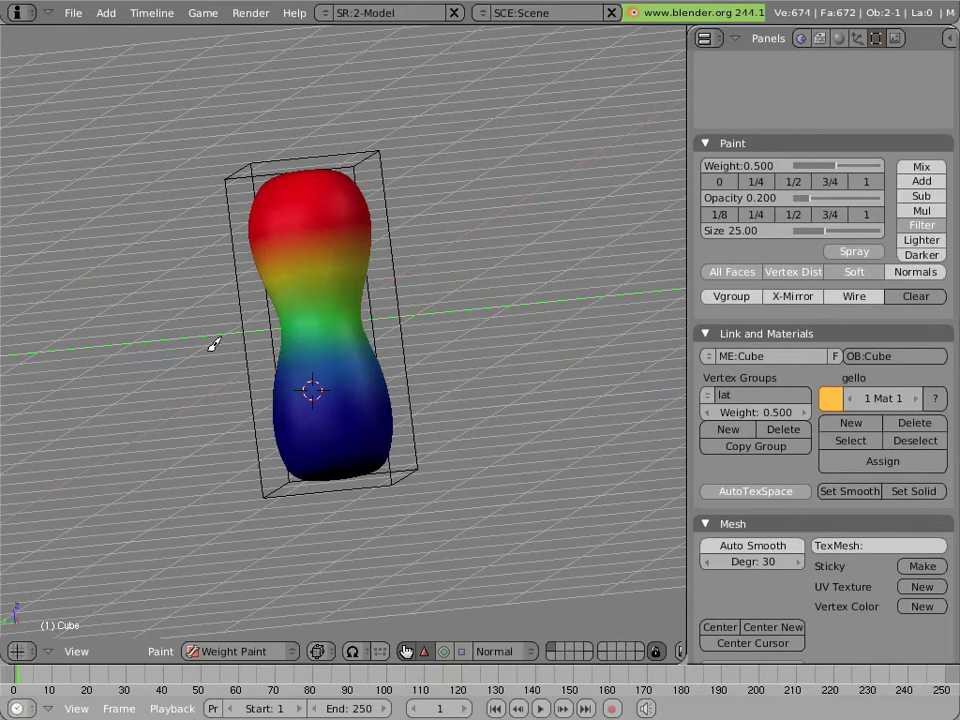
pyautogui.moveTo(213, 344); pyautogui.dragTo(392, 349, button='middle')
pyautogui.moveTo(392, 349)
pyautogui.mouseDown()
pyautogui.moveTo(300, 373)
pyautogui.moveTo(323, 378)
pyautogui.mouseUp()
pyautogui.moveTo(323, 378)
pyautogui.mouseDown(button='middle')
pyautogui.moveTo(373, 357)
pyautogui.moveTo(300, 360)
pyautogui.mouseUp(button='middle')
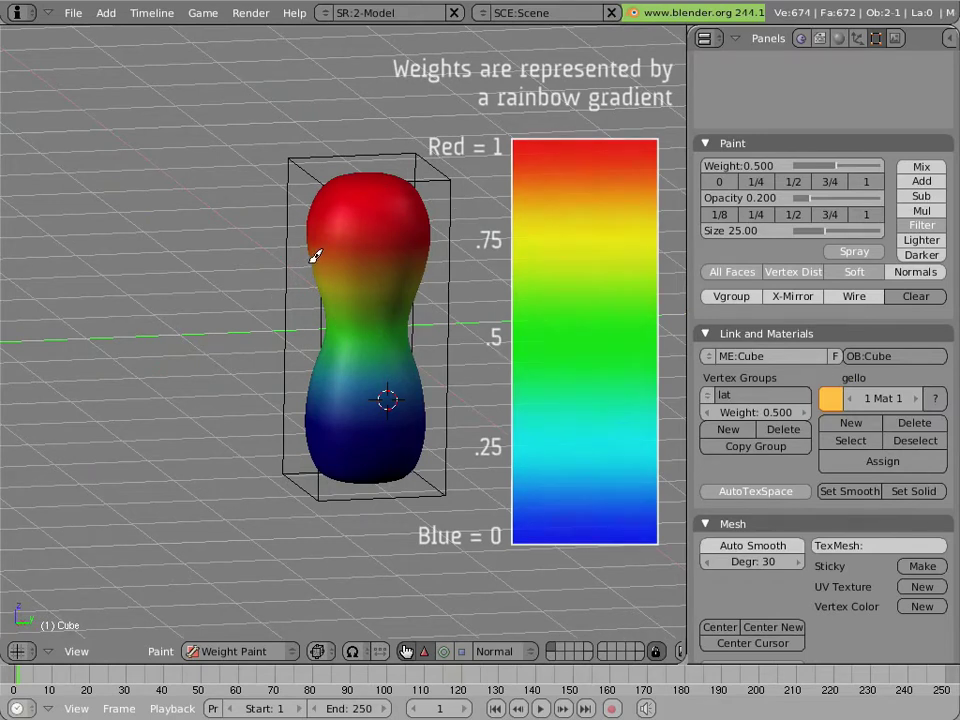
# Return to Object Mode and parent the peanut to the lattice with Lattice deform
pyautogui.hotkey('ctrl', 'Tab')
pyautogui.rightClick(447, 248)
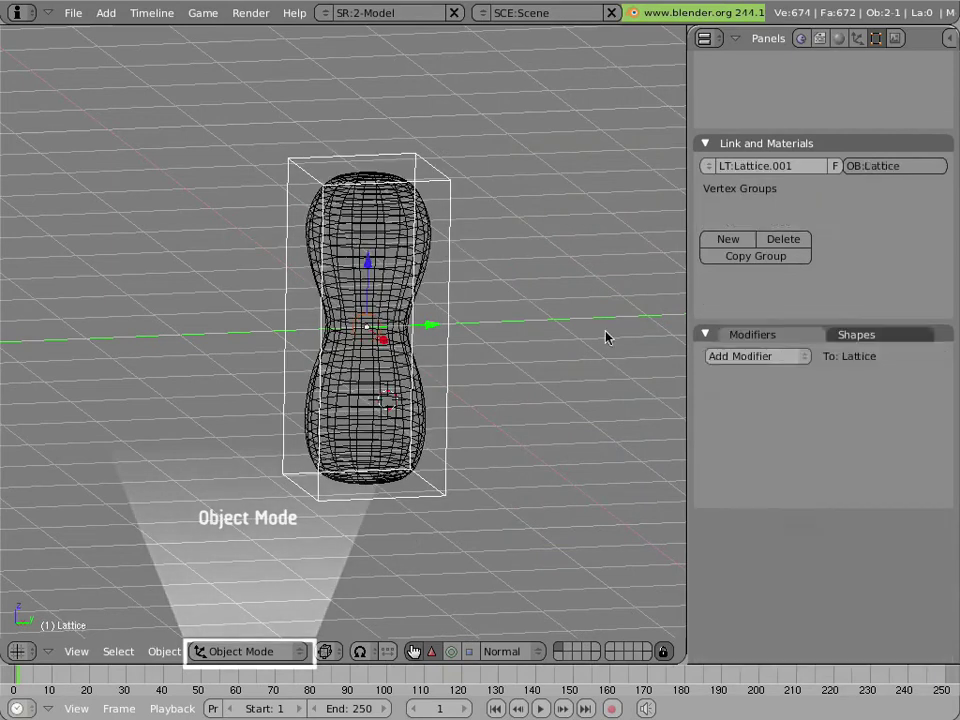
pyautogui.rightClick(337, 290)
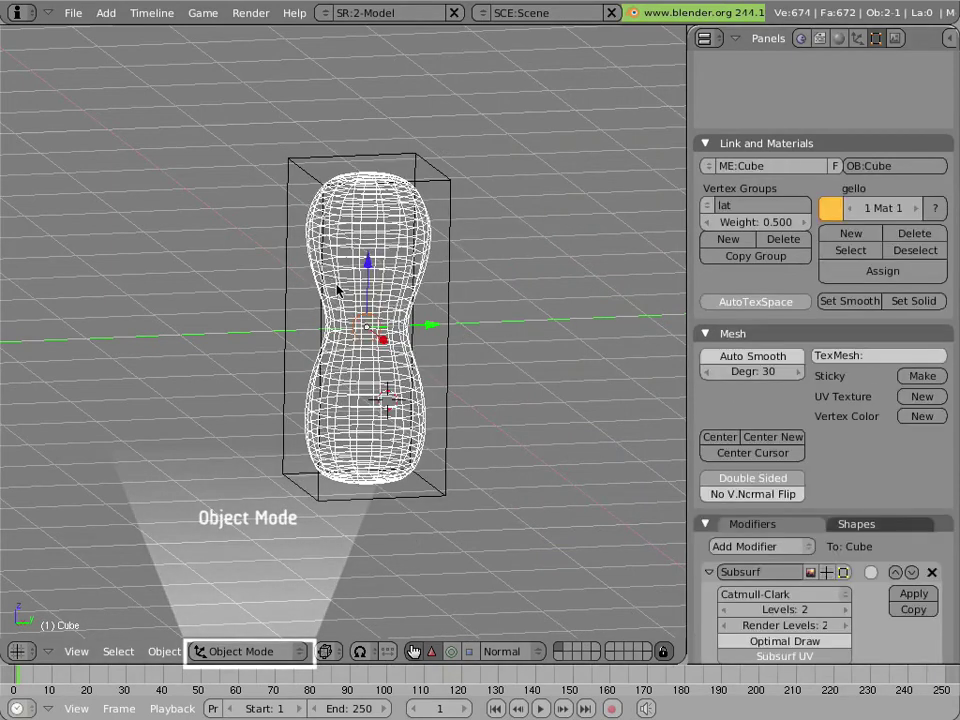
pyautogui.hotkey('ctrl', 'p')
pyautogui.click(700, 480)
pyautogui.scroll(-5, 735, 498)
# In front view, enter lattice Edit Mode and select the whole top row of points
pyautogui.press('KP_1')
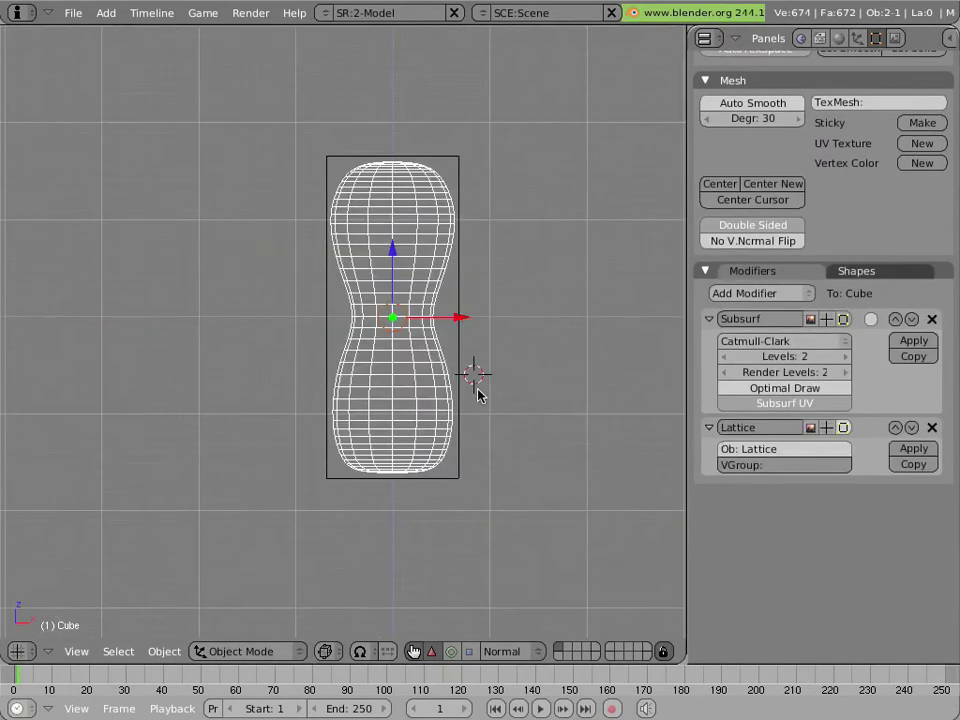
pyautogui.rightClick(456, 166)
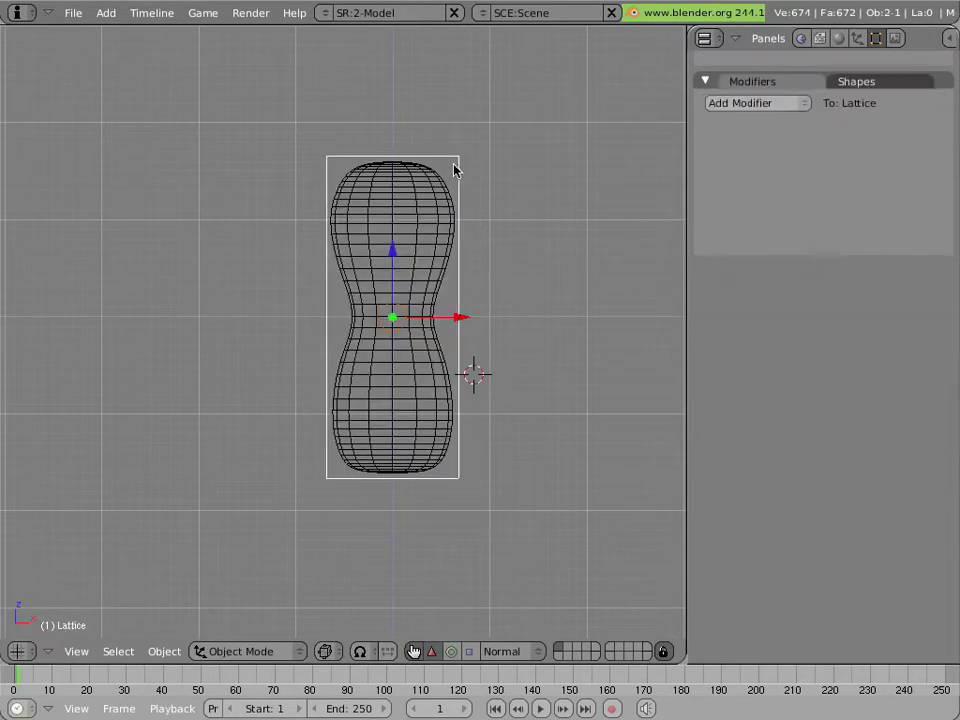
pyautogui.press('Tab')
pyautogui.rightClick(457, 158)
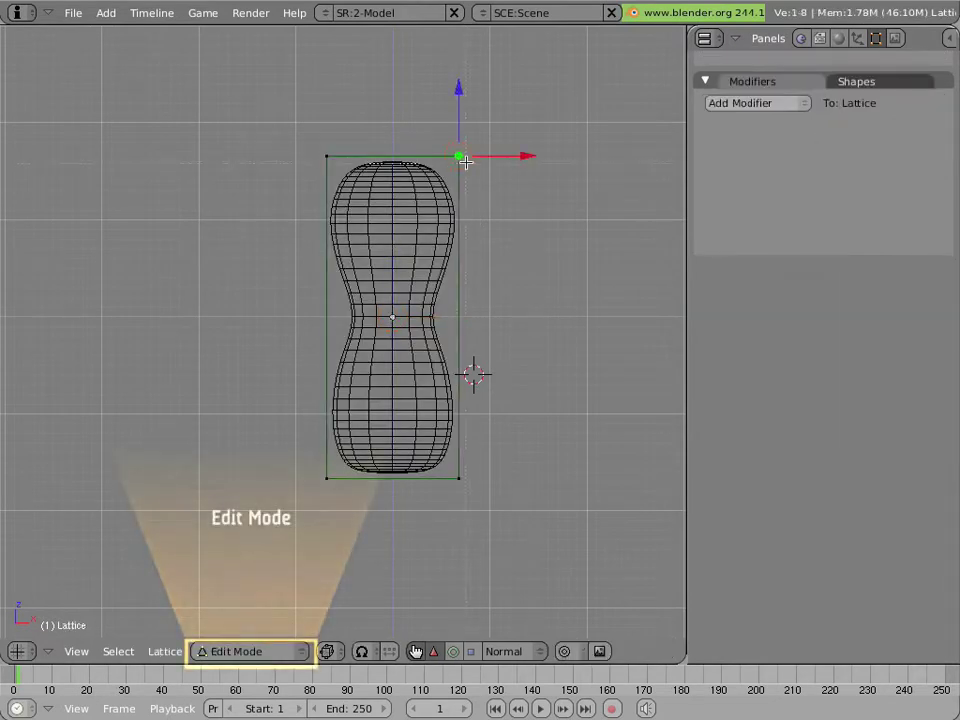
pyautogui.press('b')
pyautogui.press('b')
pyautogui.moveTo(456, 165); pyautogui.dragTo(272, 150)
pyautogui.press('Escape')
# Shear the top row left, rotate it, scale it about 2.83, then reselect the peanut in Object Mode
pyautogui.press('g')
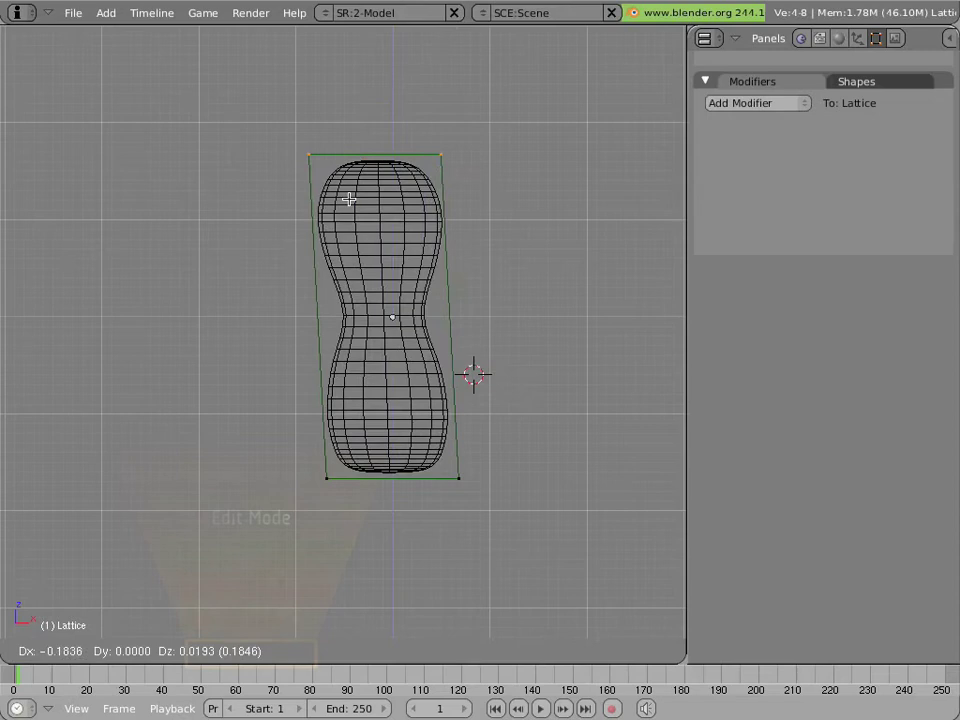
pyautogui.click(195, 212)
pyautogui.press('r')
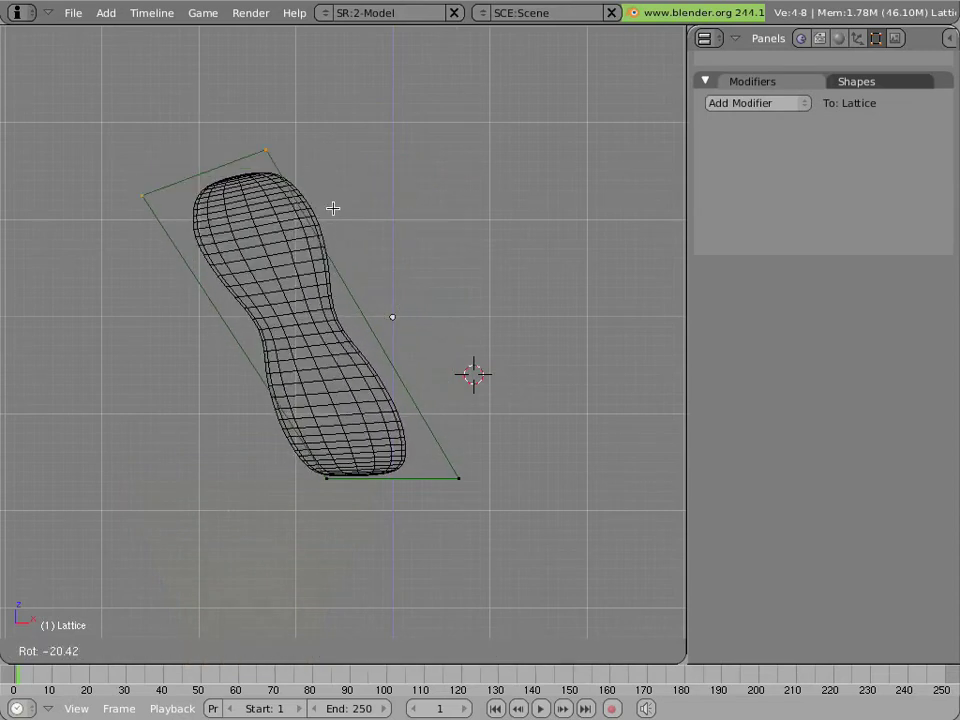
pyautogui.click(317, 174)
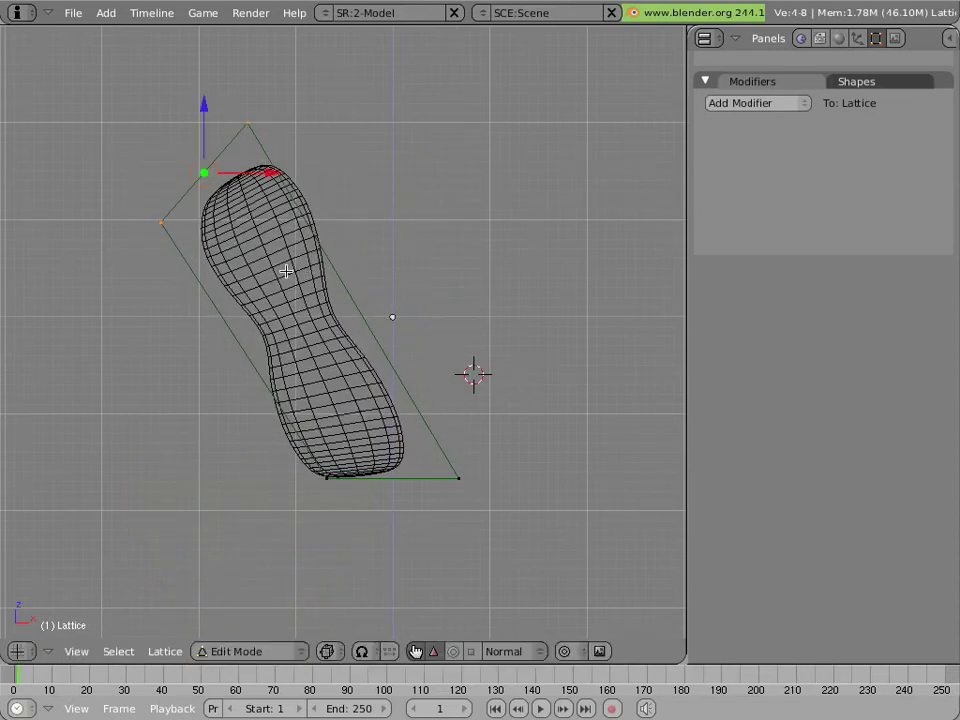
pyautogui.press('s')
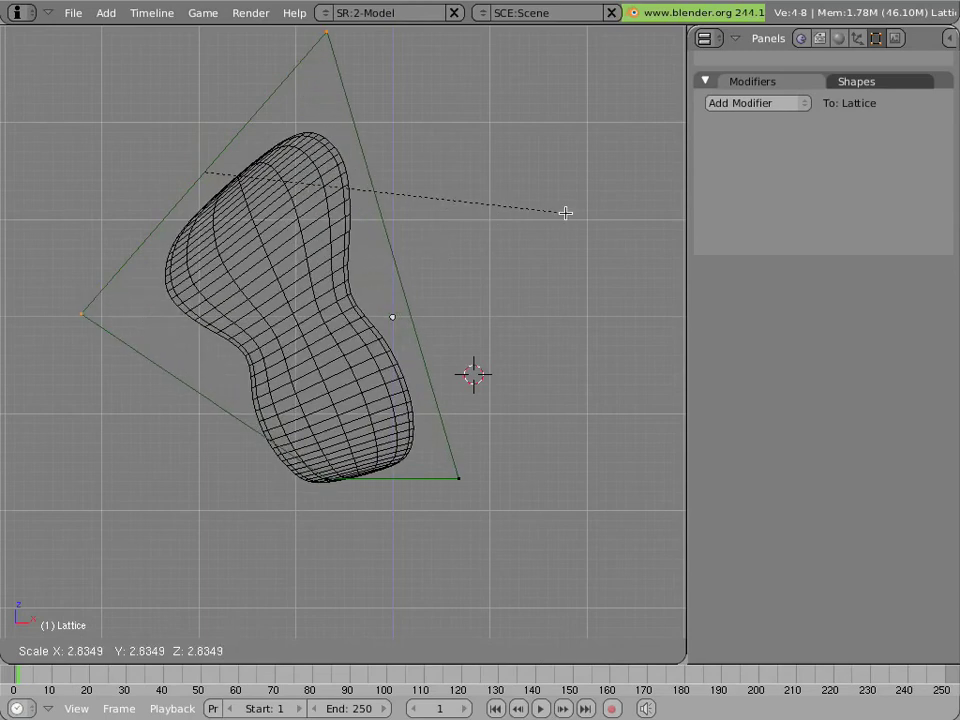
pyautogui.click(565, 212)
pyautogui.press('Tab')
pyautogui.rightClick(304, 360)
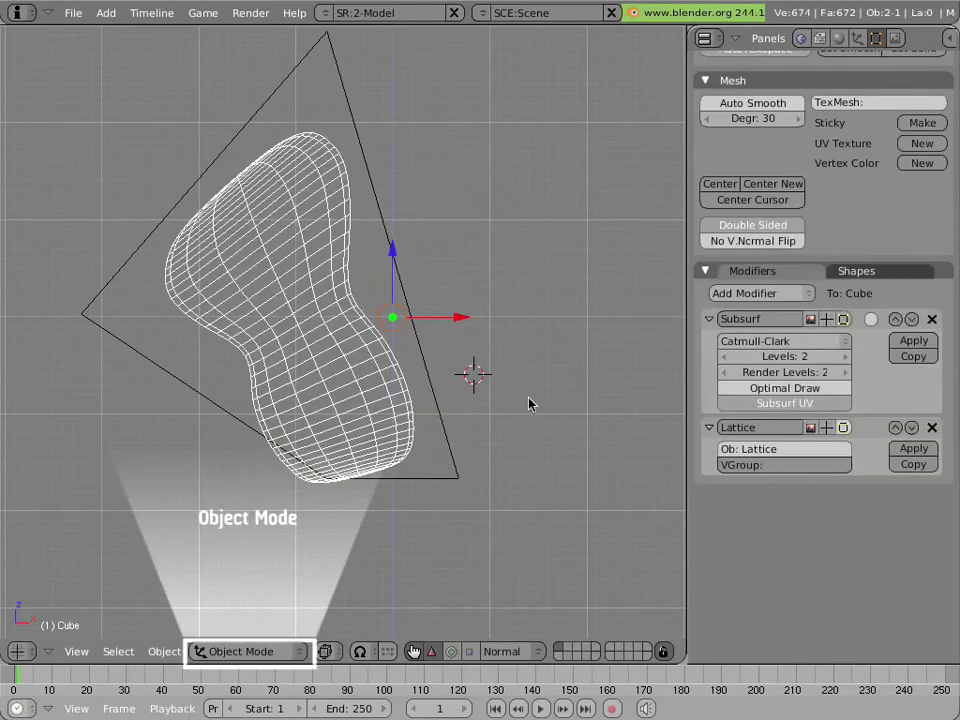
# Set the Lattice modifier's VGroup to lat and compare solid and wireframe shading
pyautogui.click(826, 466)
pyautogui.write('lat')
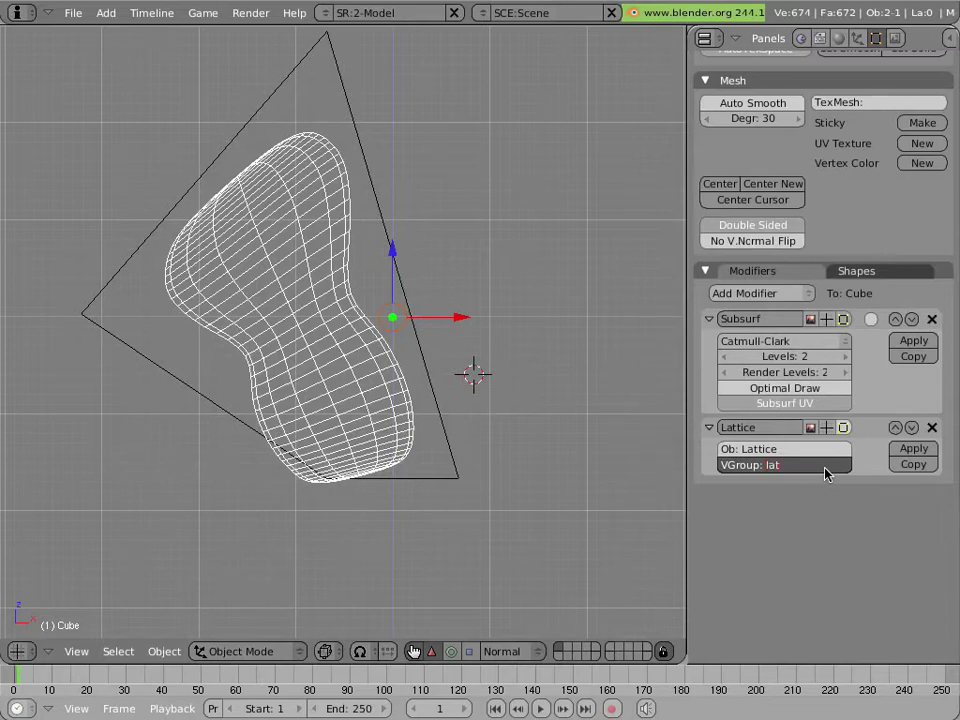
pyautogui.press('Return')
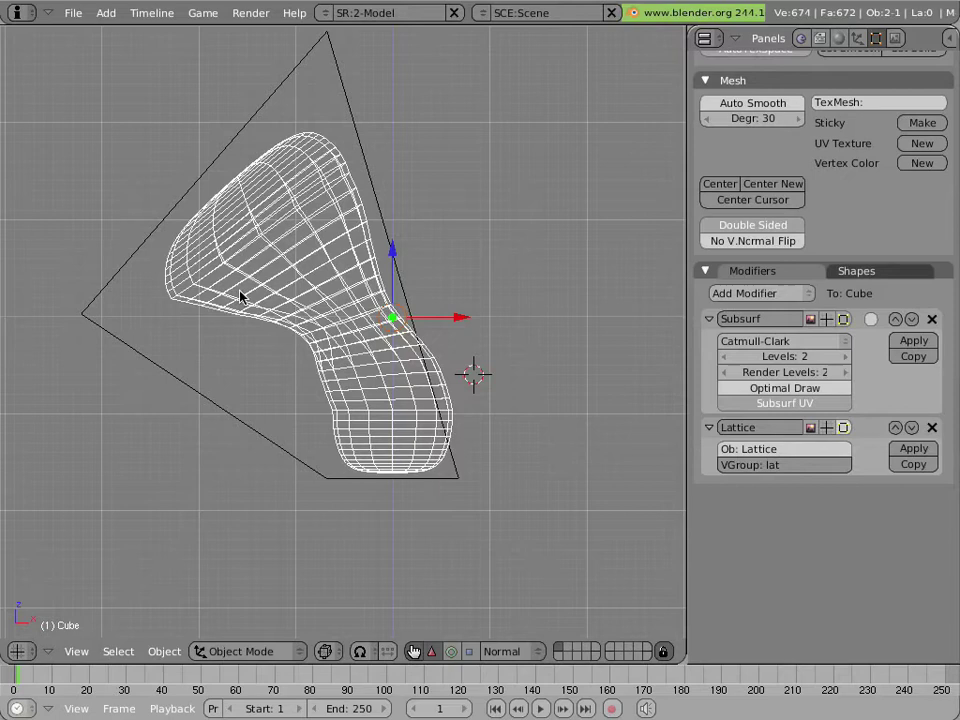
pyautogui.press('z')
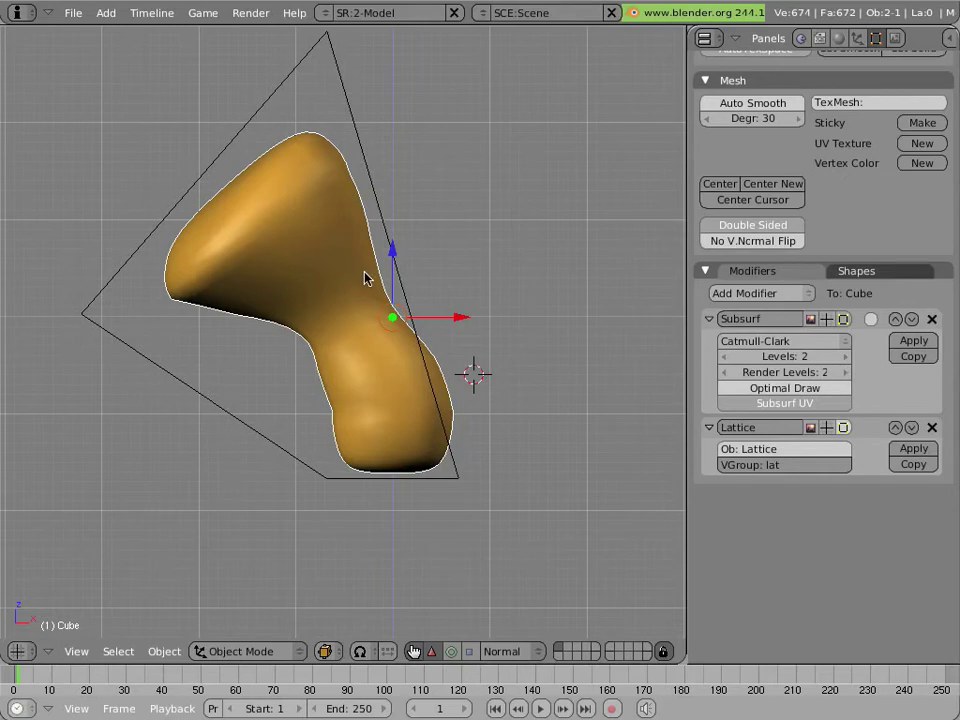
pyautogui.press('z')
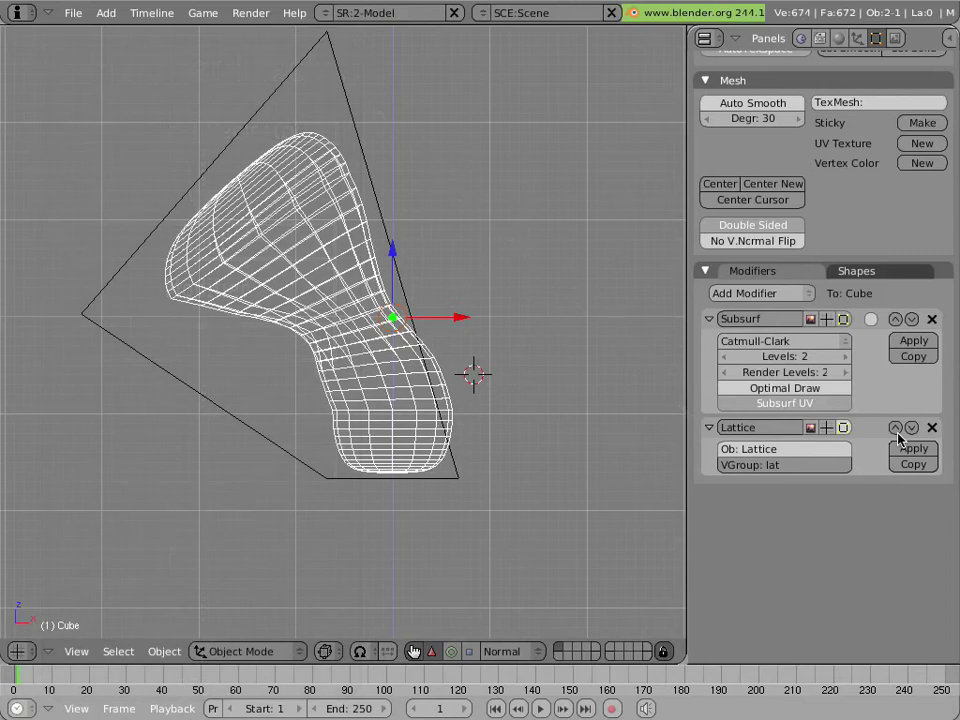
# Compare modifier orders in solid shading, leaving Lattice above Subsurf in the stack
pyautogui.click(896, 430)
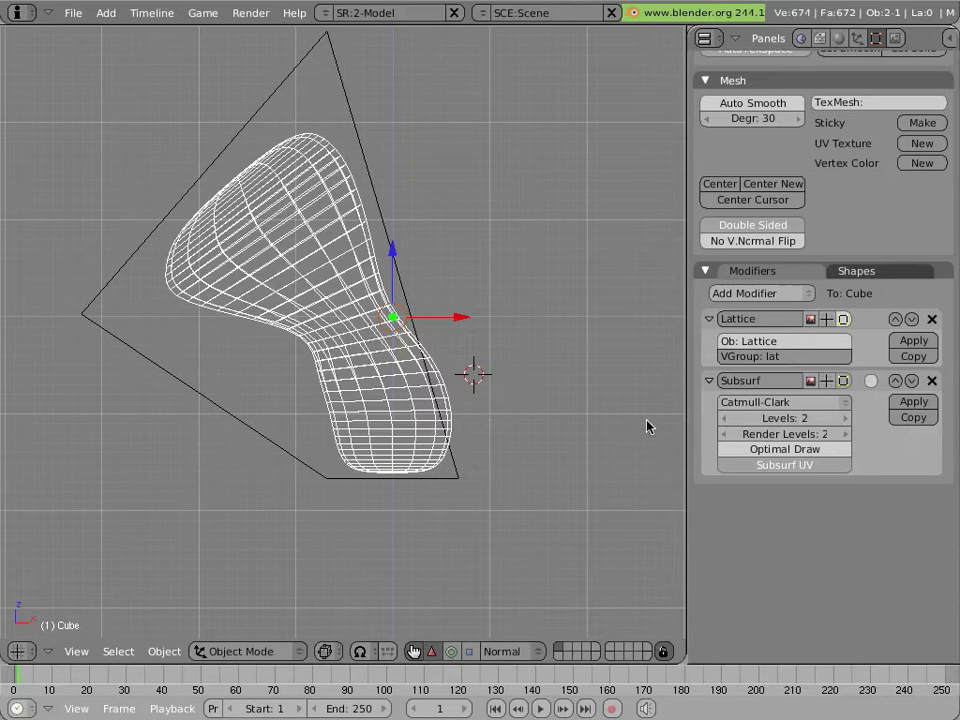
pyautogui.click(911, 320)
pyautogui.press('z')
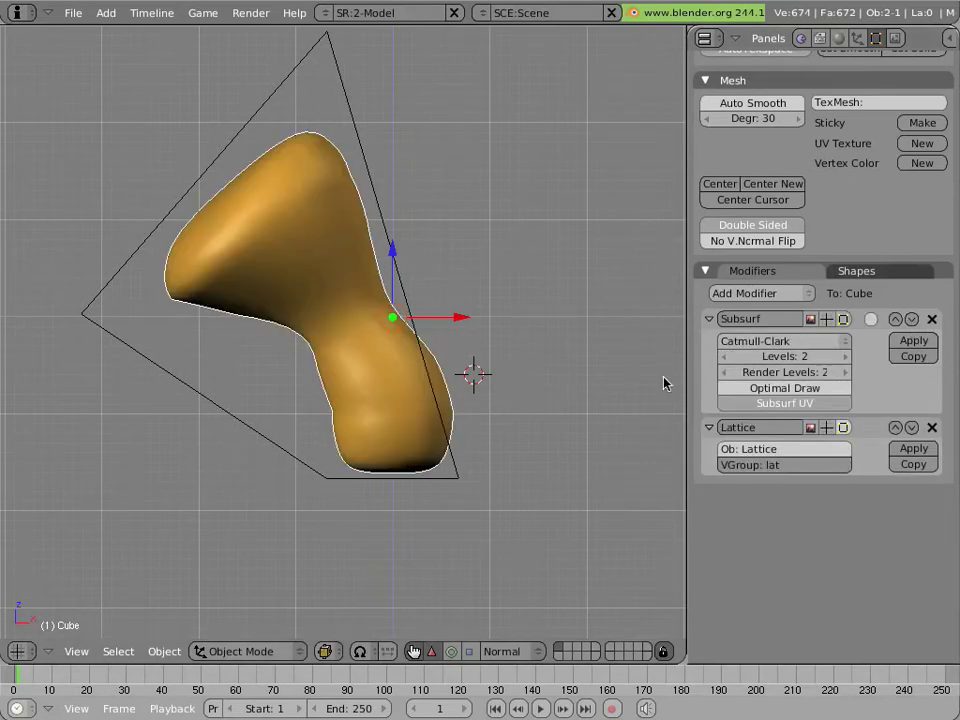
pyautogui.click(896, 428)
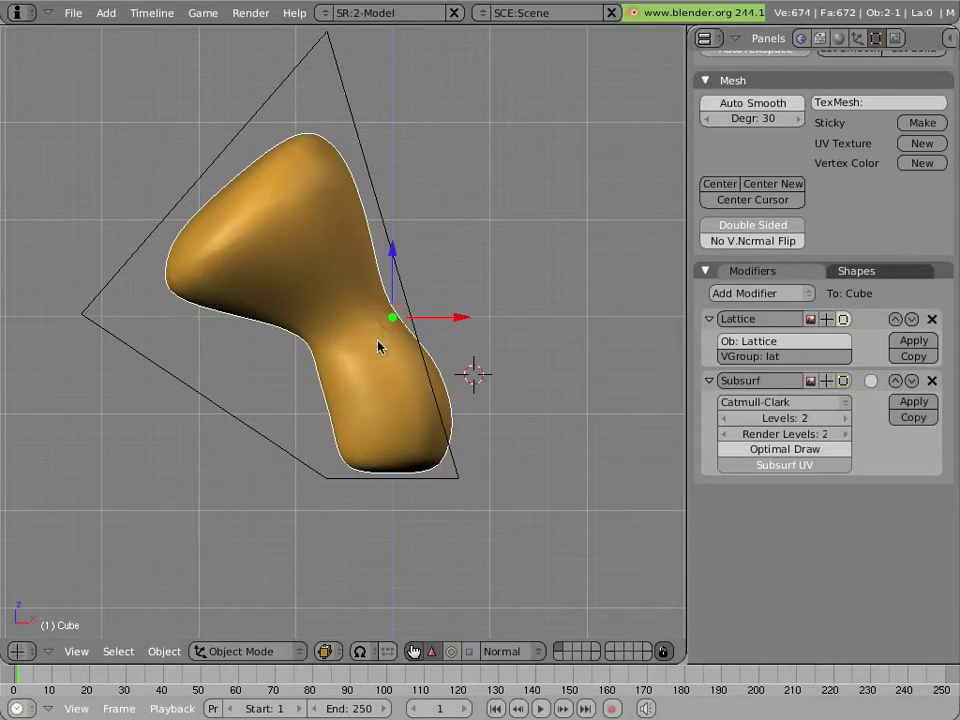
# Undo the lattice point edits so it is an upright box again, then reselect the peanut
pyautogui.rightClick(170, 219)
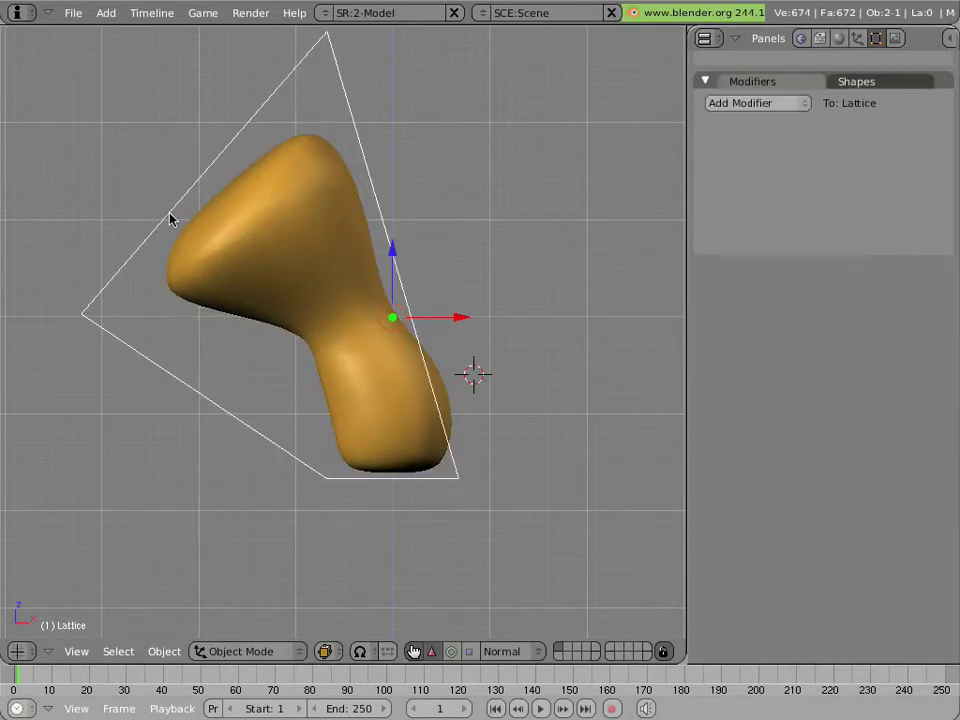
pyautogui.press('Tab')
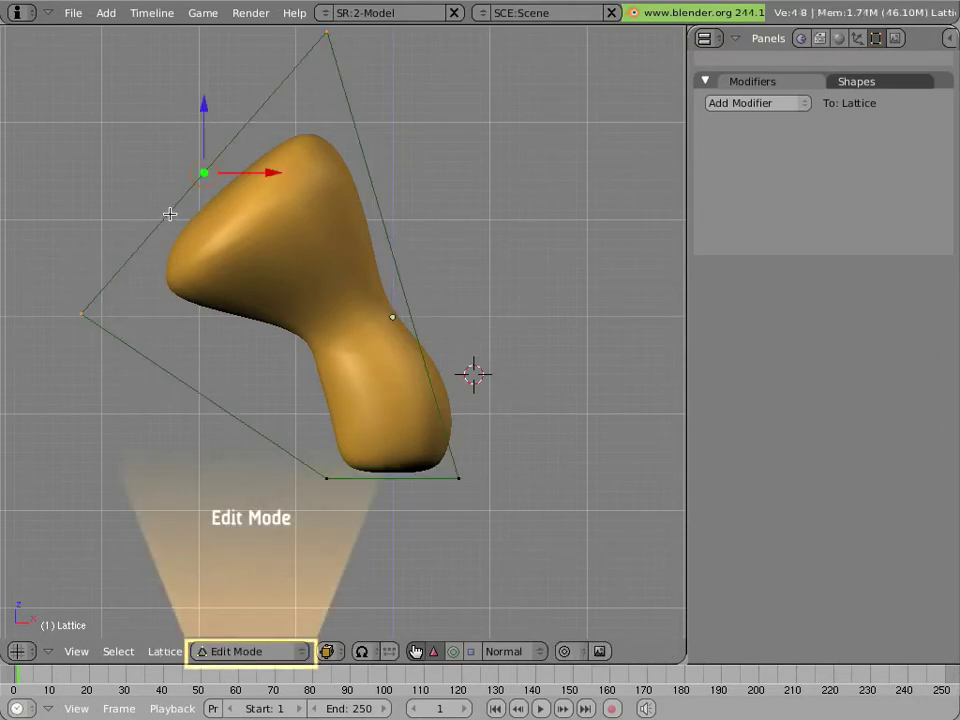
pyautogui.hotkey('ctrl', 'z')
pyautogui.hotkey('ctrl', 'z')
pyautogui.hotkey('ctrl', 'z')
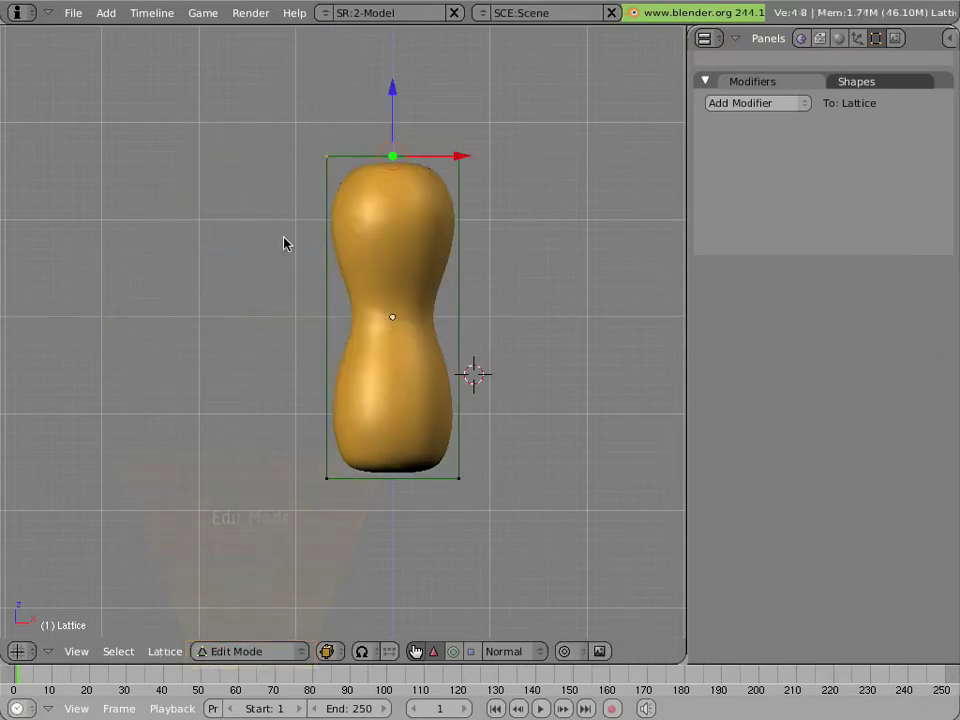
pyautogui.press('Tab')
pyautogui.rightClick(368, 251)
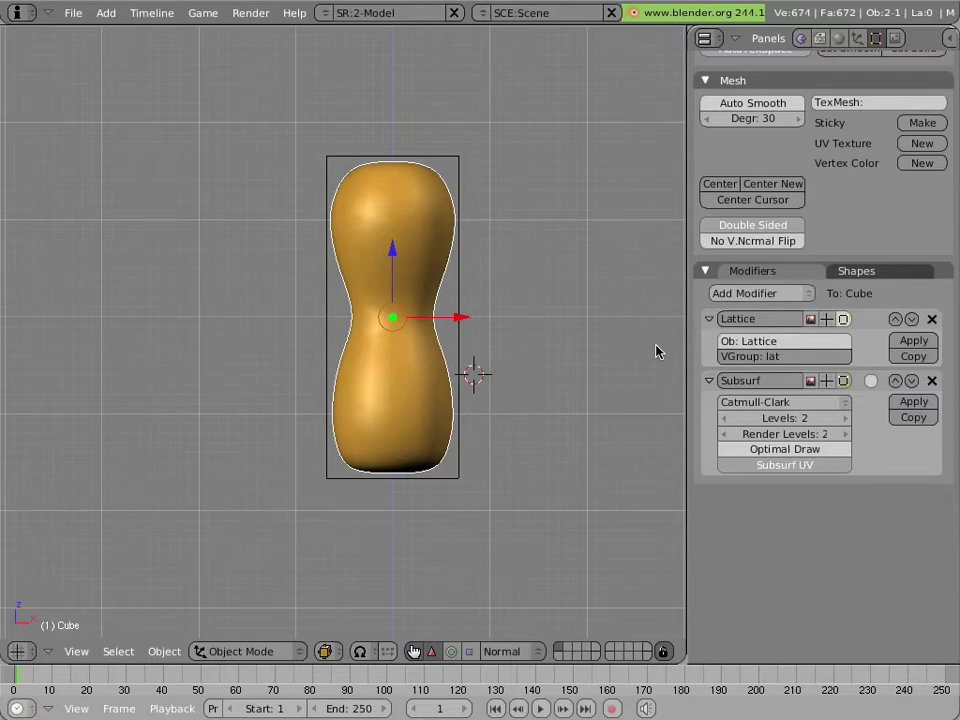
# Select the lattice and raise its U resolution to 3 in the Lattice panel
pyautogui.rightClick(446, 161)
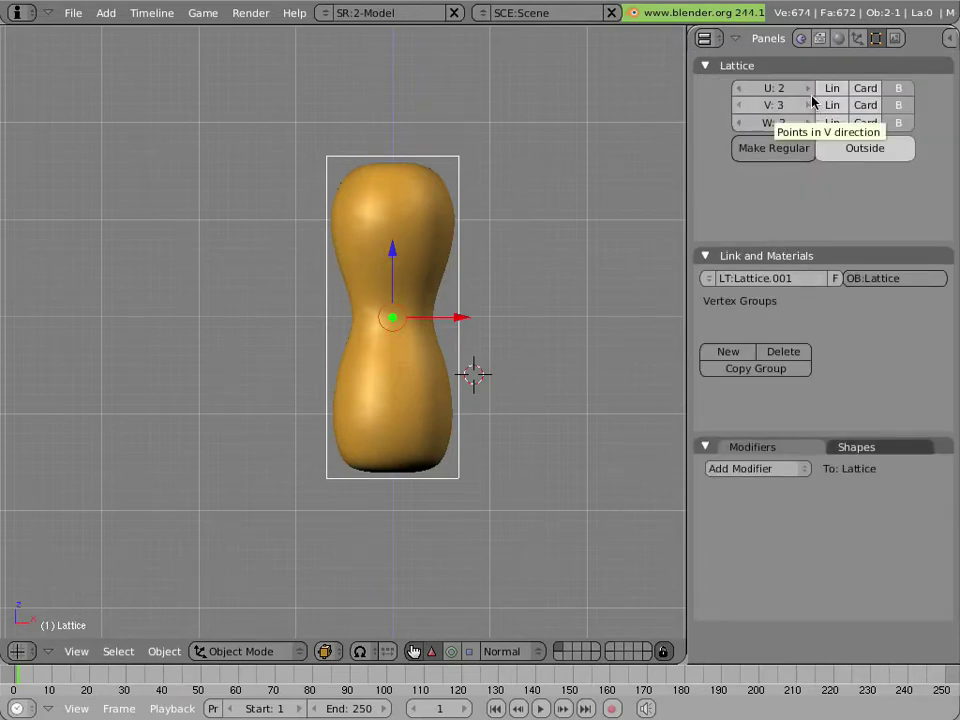
pyautogui.click(808, 88)
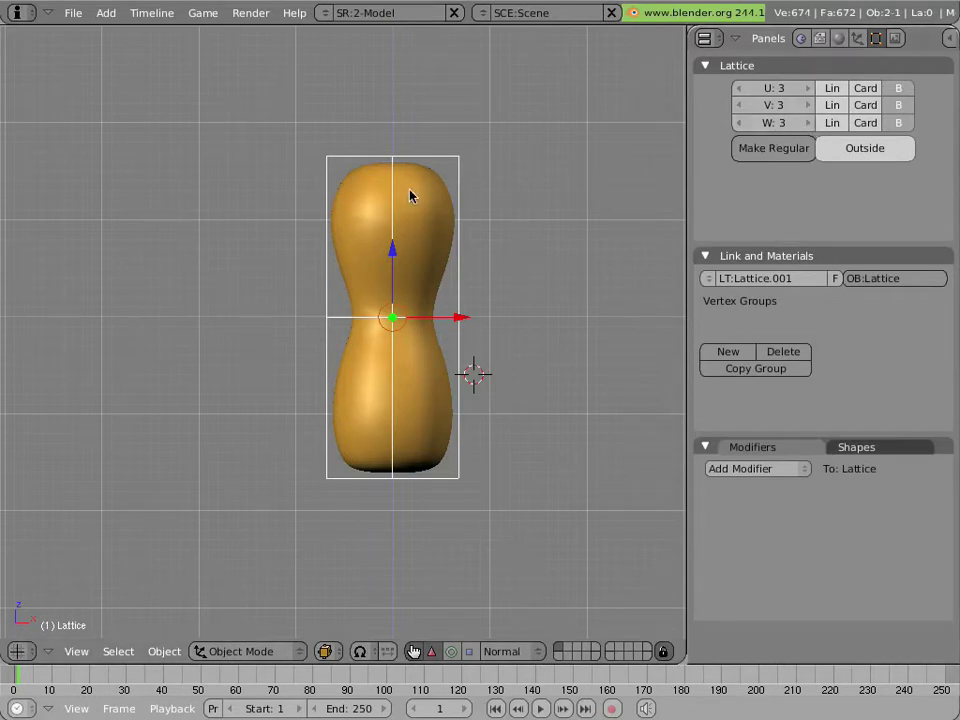
# Box-select the lattice's three top points and hook them to a new empty
pyautogui.press('Tab')
pyautogui.rightClick(474, 172)
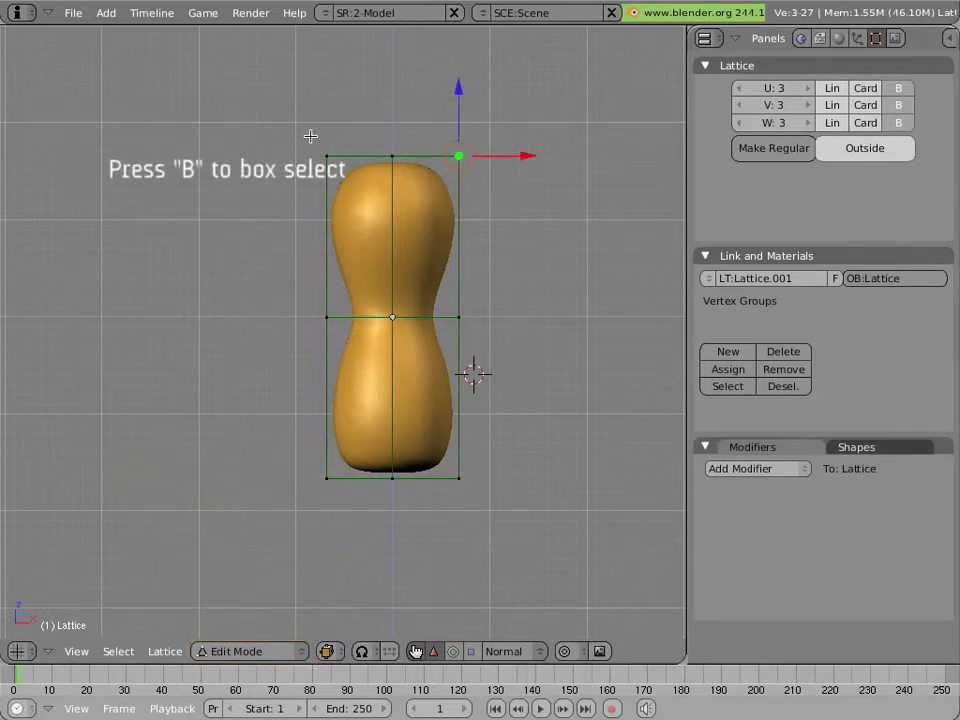
pyautogui.press('b')
pyautogui.moveTo(292, 126); pyautogui.dragTo(528, 204)
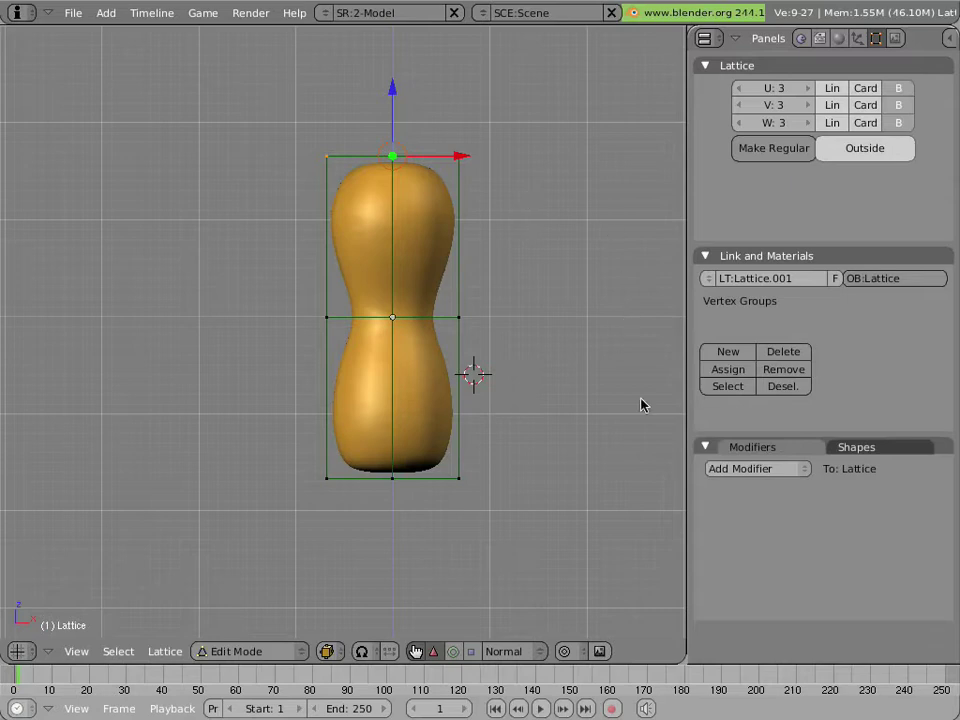
pyautogui.click(782, 470)
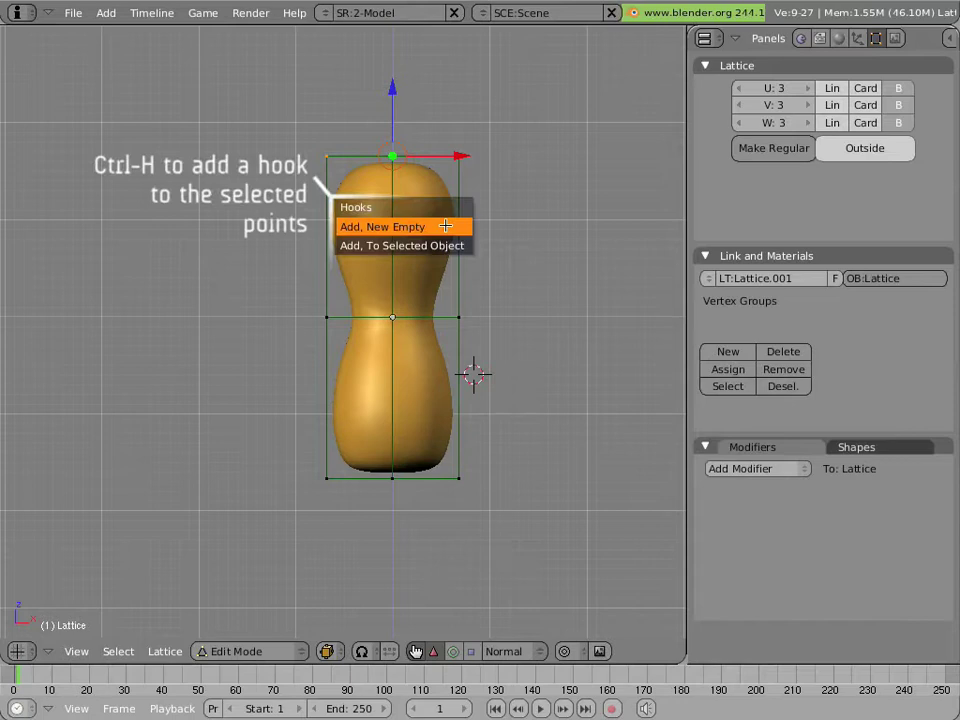
pyautogui.click(445, 226)
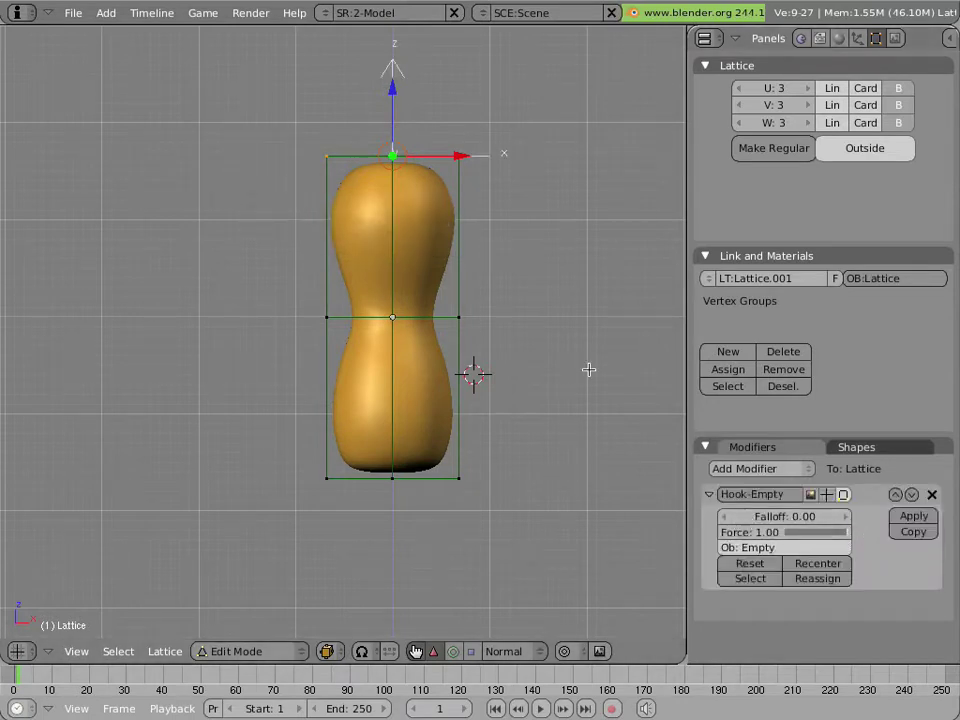
# Test-move the hook's empty to bend the peanut, cancel the move, and reselect the lattice
pyautogui.press('Tab')
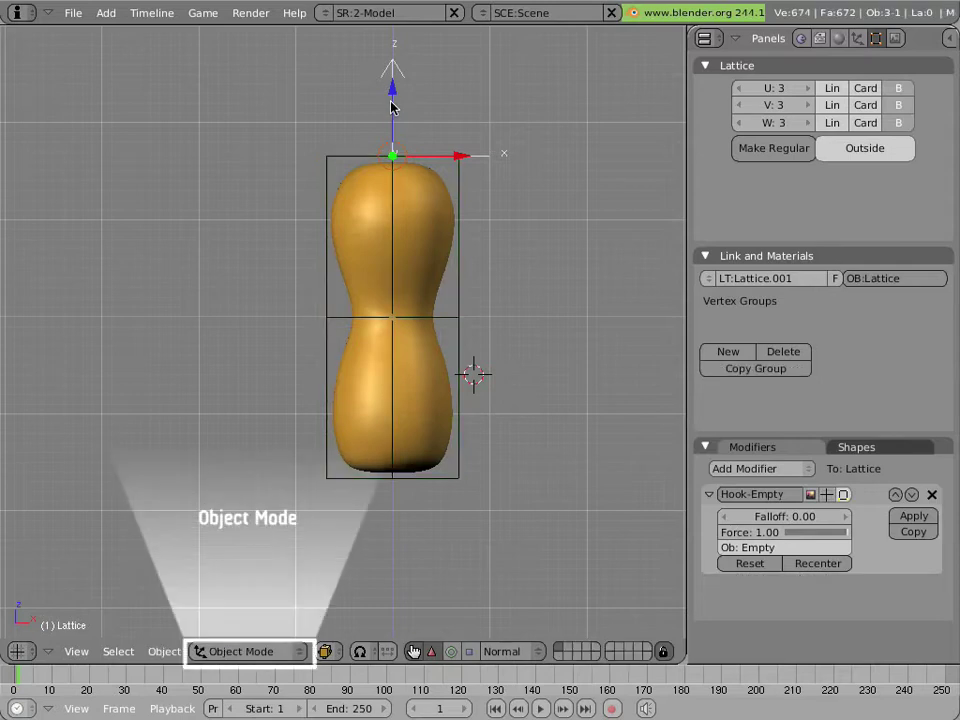
pyautogui.rightClick(392, 101)
pyautogui.press('g')
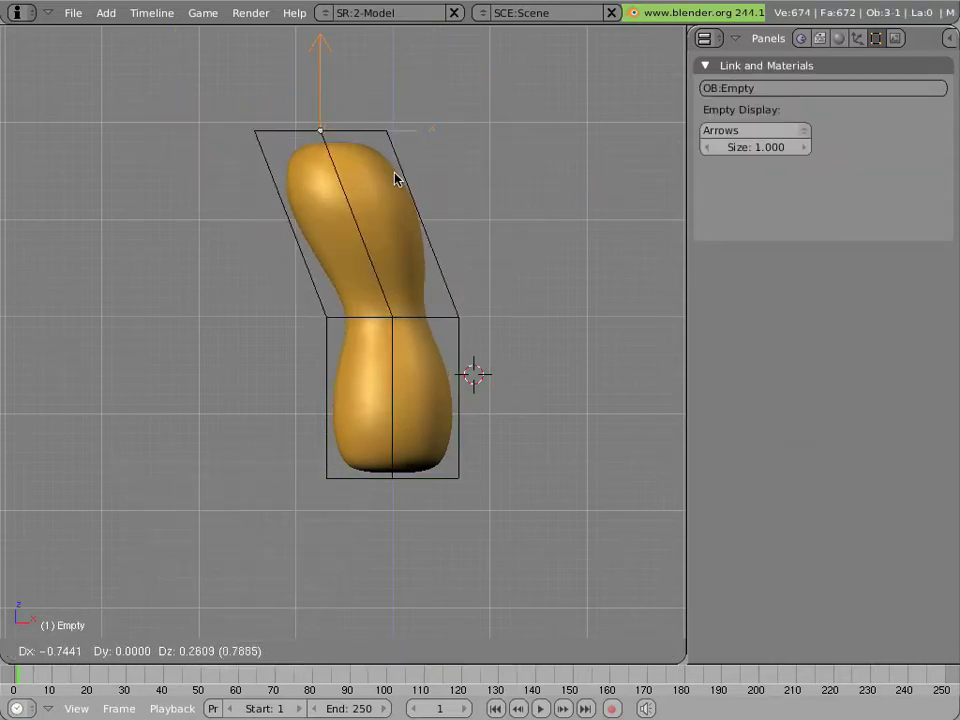
pyautogui.rightClick(386, 181)
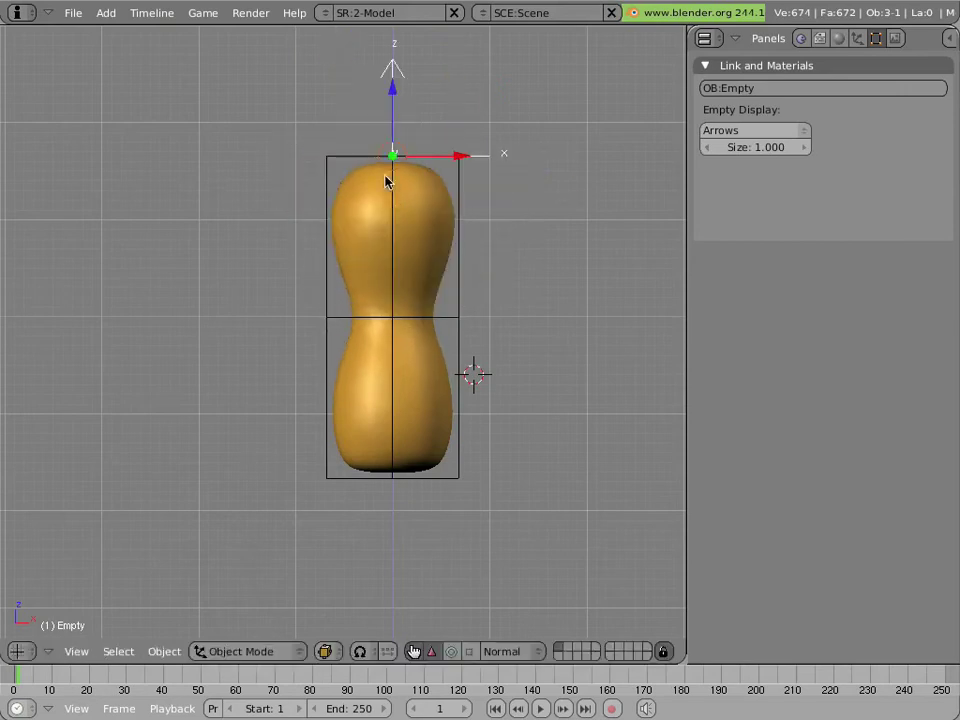
pyautogui.rightClick(456, 268)
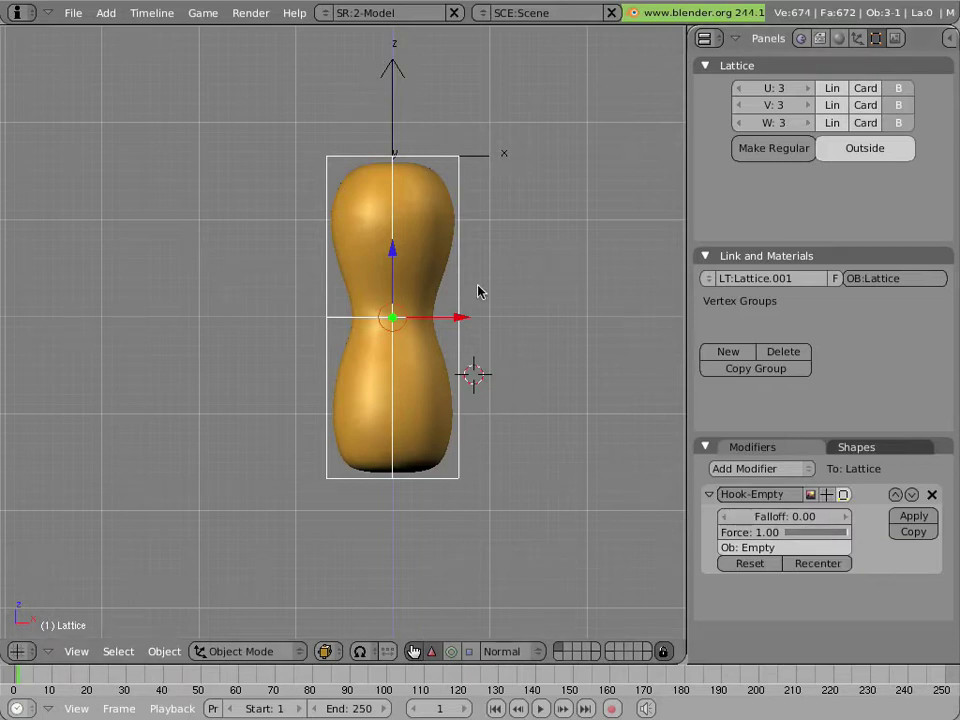
# Select the peanut and scroll to its Lattice (group lat) and Subsurf modifiers
pyautogui.rightClick(430, 227)
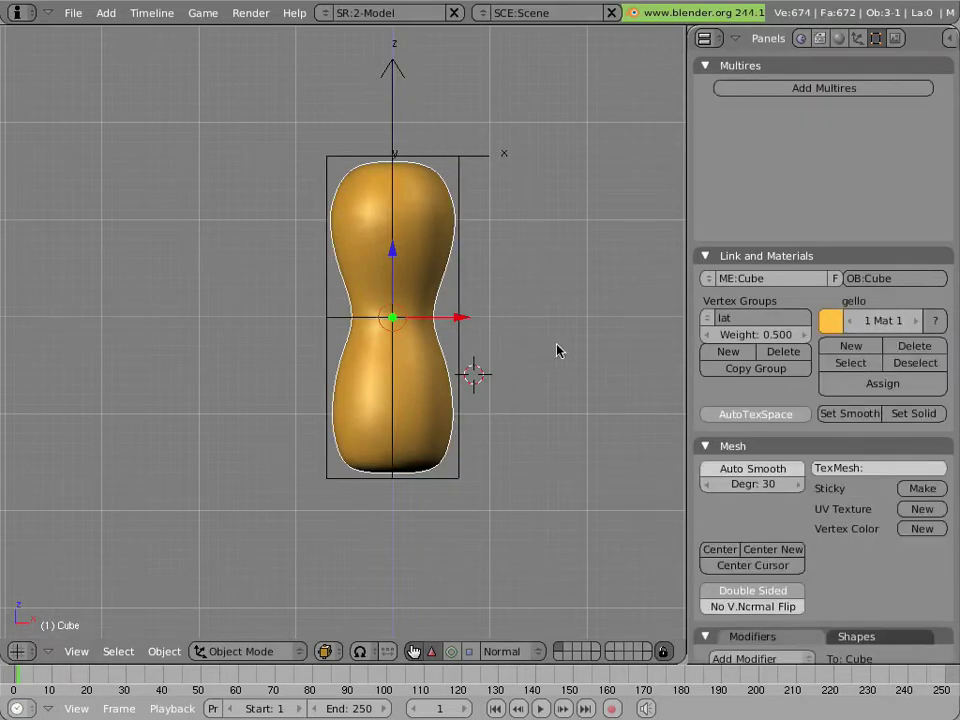
pyautogui.scroll(-5, 829, 362)
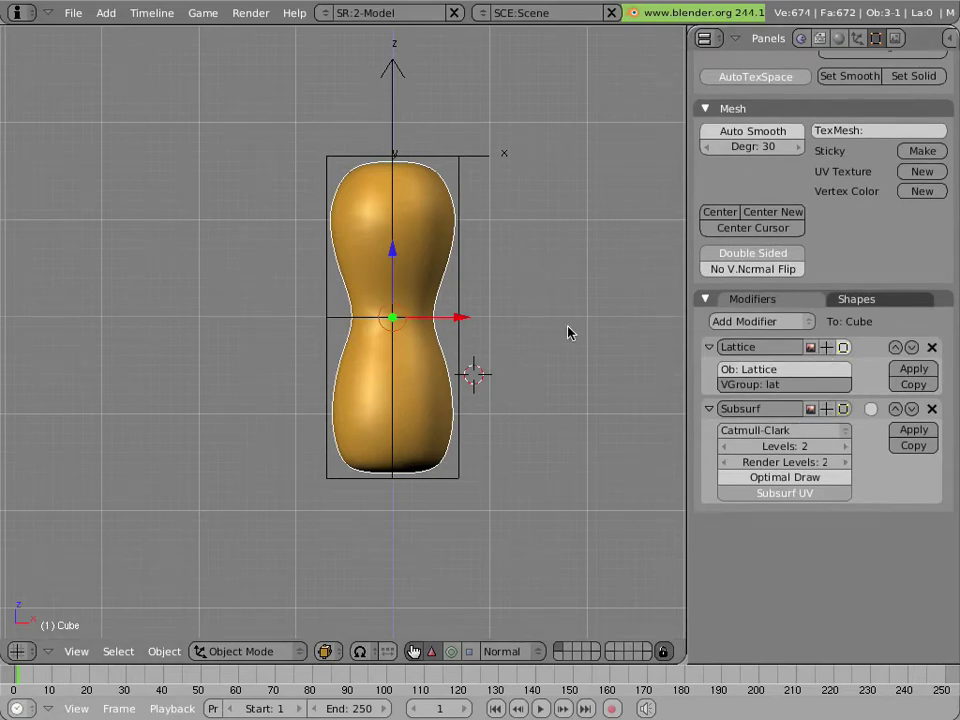
# Add an armature to the scene and return to Object Mode
pyautogui.press('space')
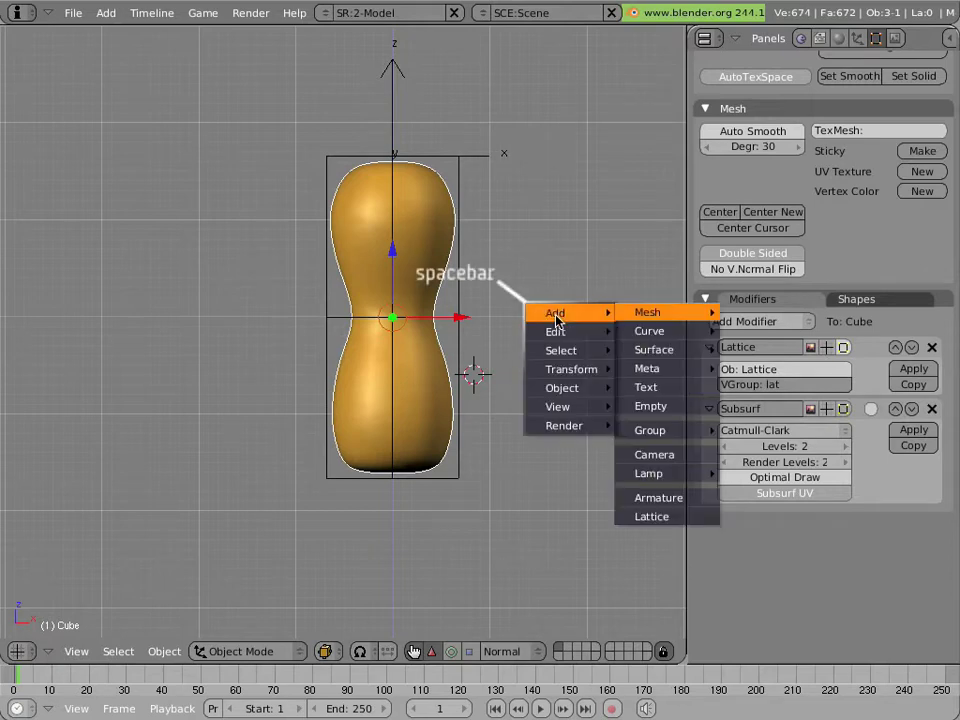
pyautogui.moveTo(674, 436)
pyautogui.moveTo(684, 477)
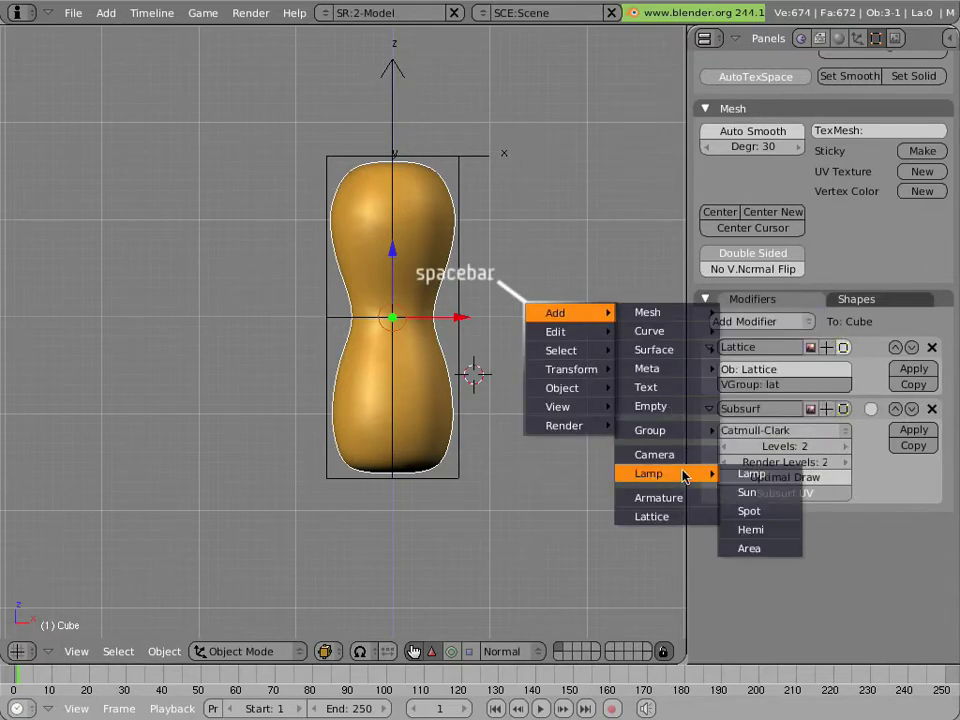
pyautogui.click(680, 497)
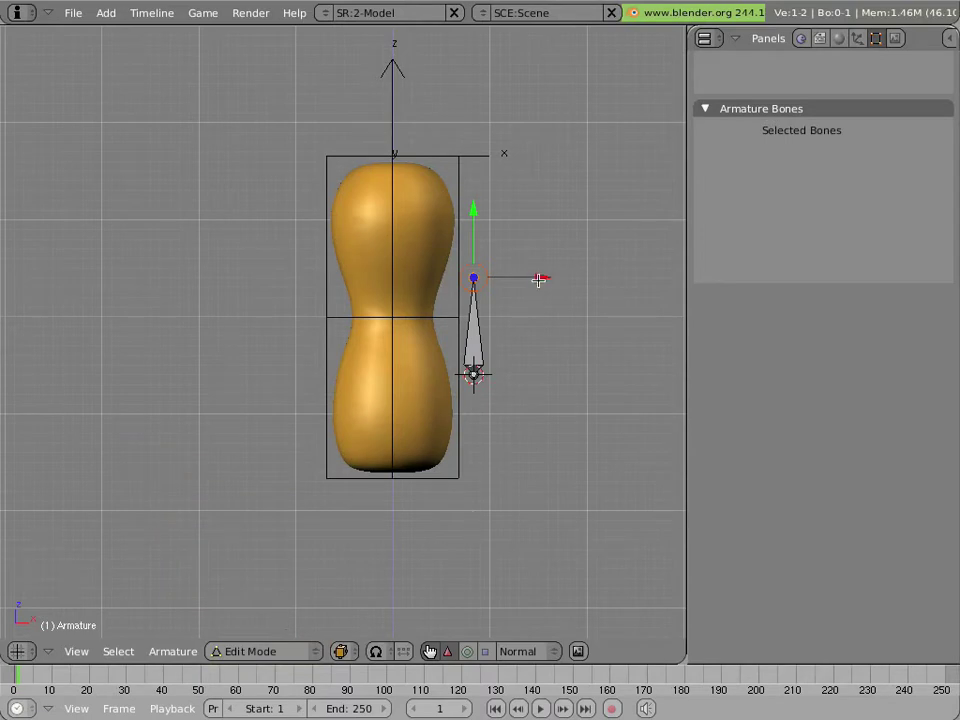
pyautogui.press('Tab')
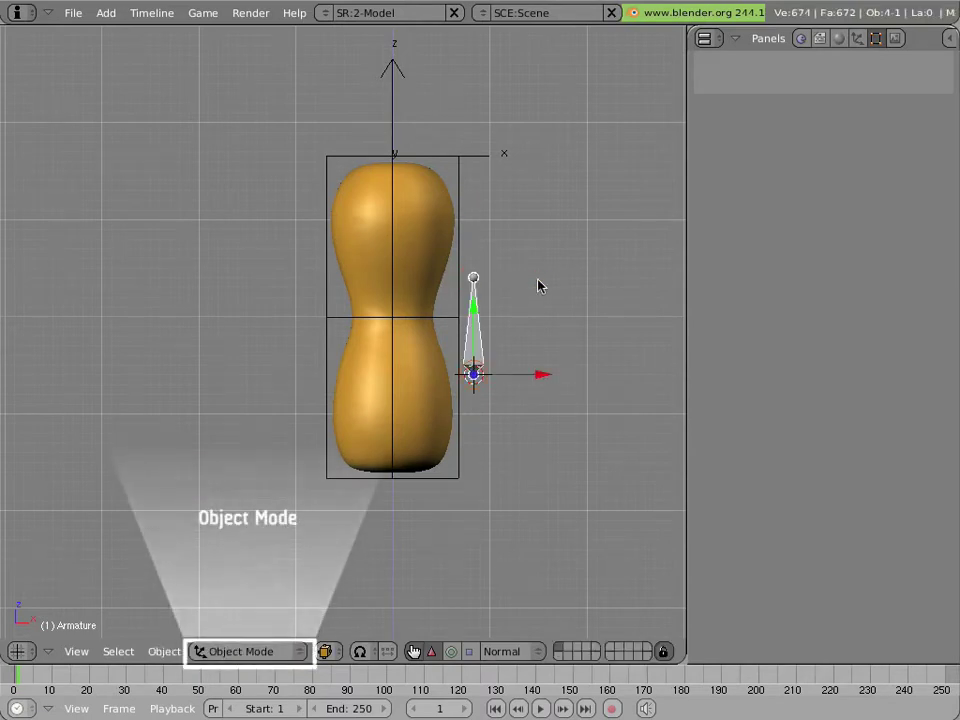
# Snap the 3D cursor to the peanut's centre and move the armature onto it
pyautogui.rightClick(413, 259)
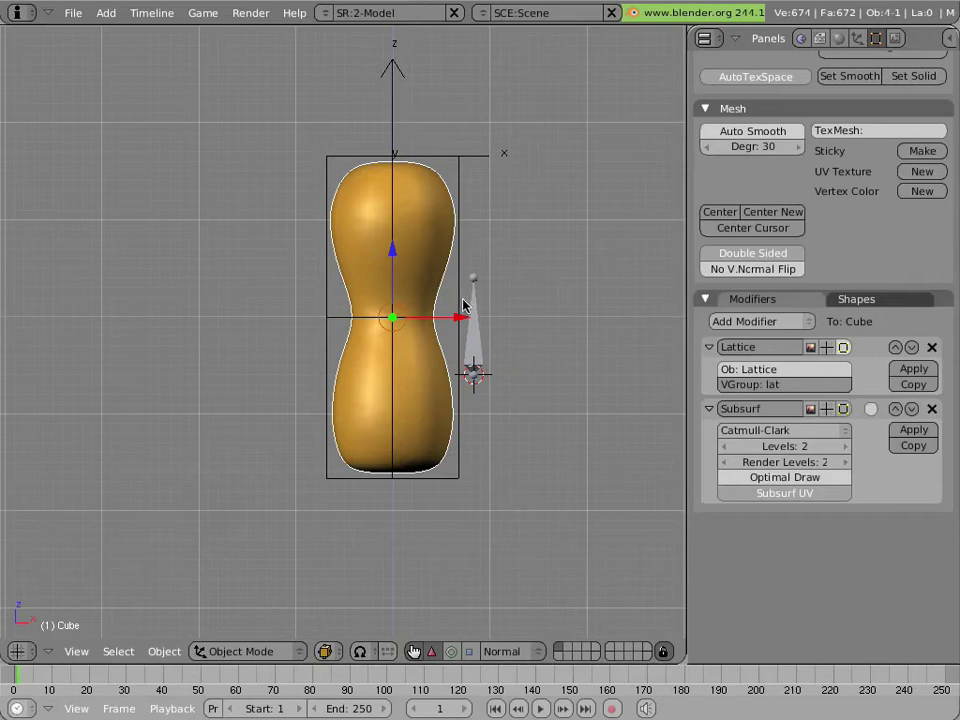
pyautogui.hotkey('shift', 's')
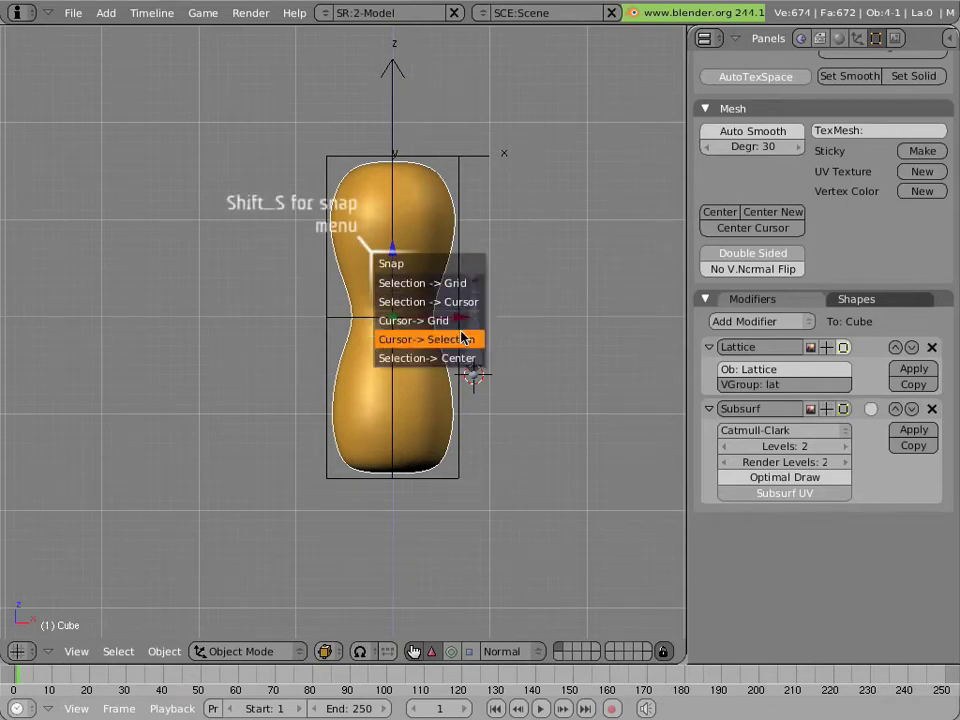
pyautogui.click(465, 339)
pyautogui.rightClick(470, 331)
pyautogui.hotkey('shift', 's')
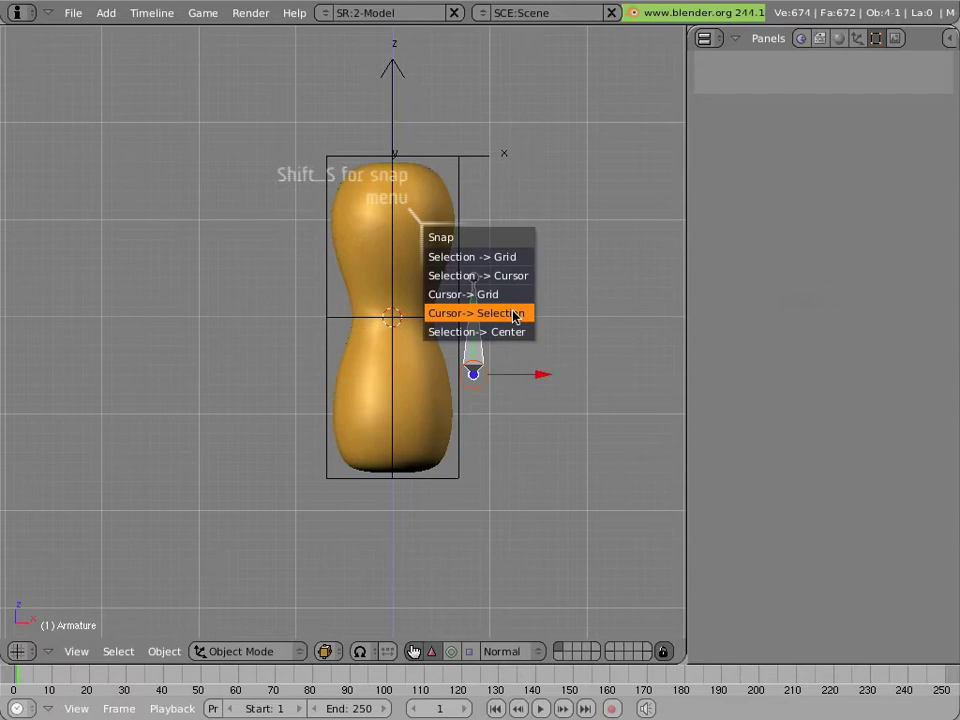
pyautogui.click(506, 276)
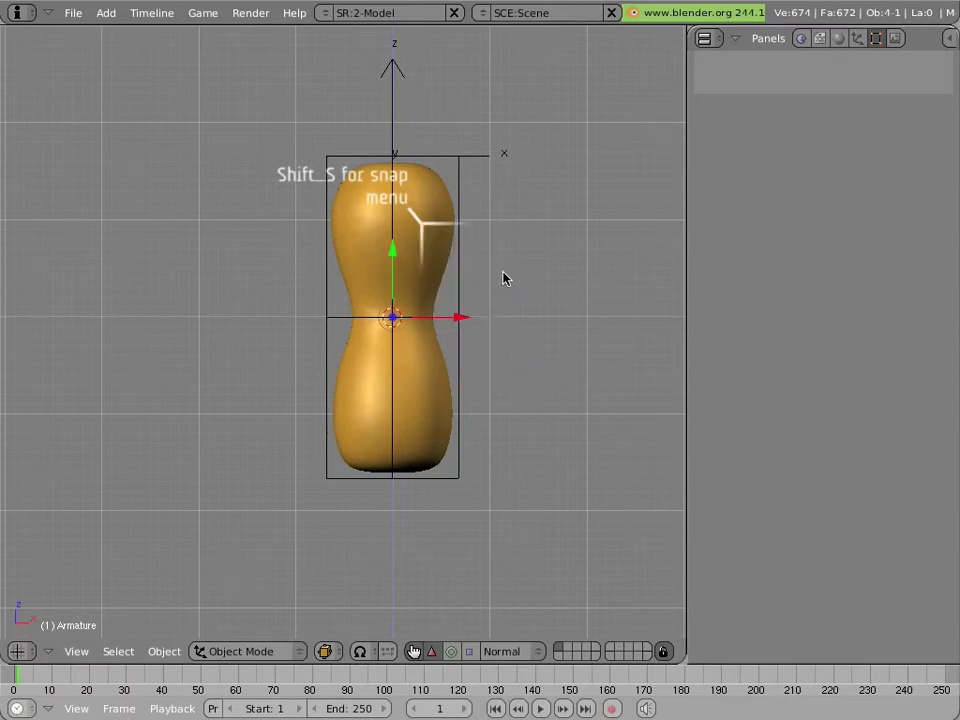
# Switch to wireframe display, clear the armature's location, and apply its scale and rotation
pyautogui.press('z')
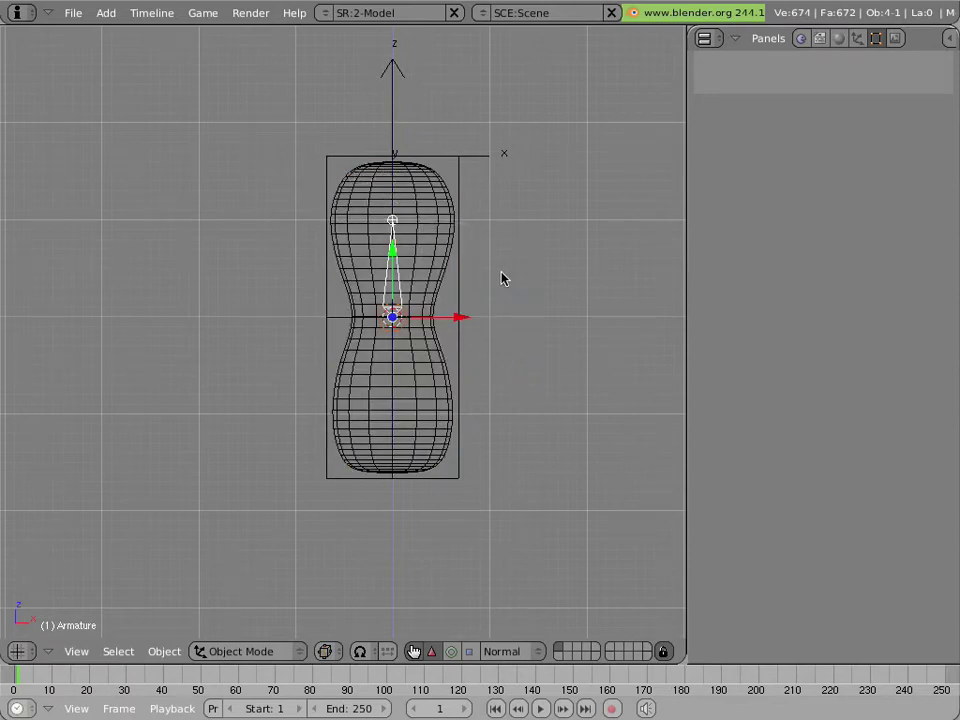
pyautogui.hotkey('alt', 'g')
pyautogui.click(502, 277)
pyautogui.hotkey('ctrl', 'a')
pyautogui.click(414, 327)
# In armature Edit Mode, move the whole bone down into the peanut's lower half
pyautogui.press('Tab')
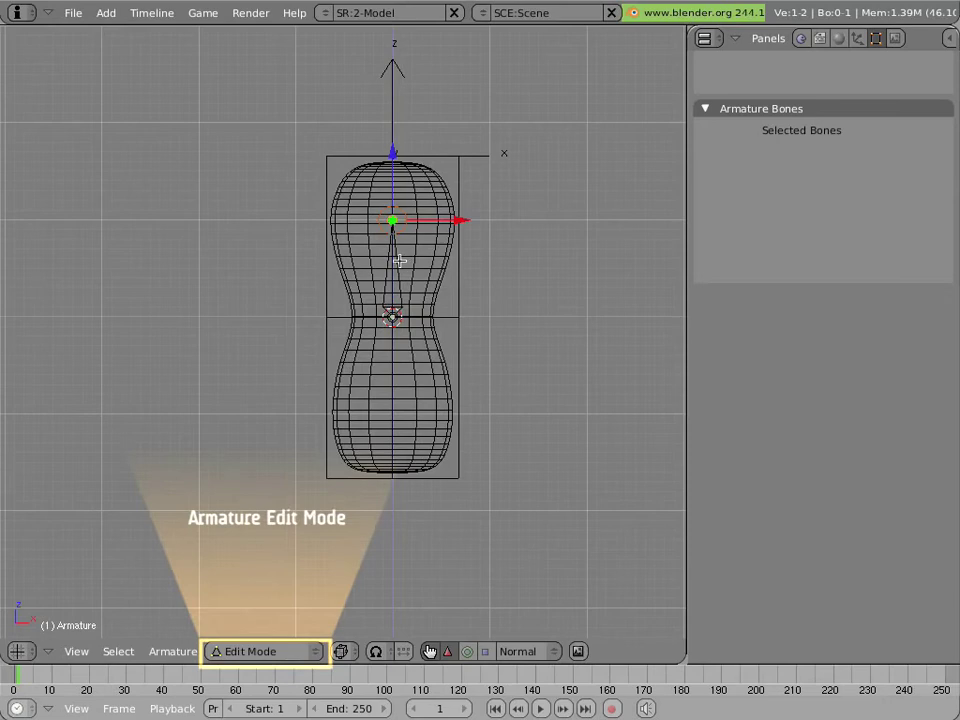
pyautogui.press('space')
pyautogui.click(506, 257)
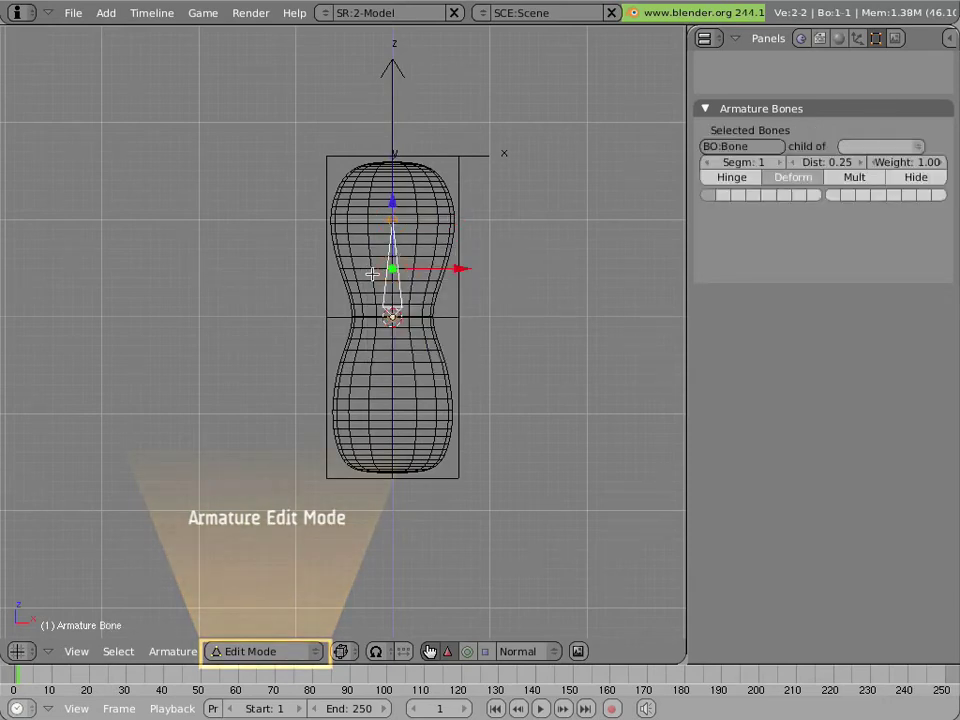
pyautogui.press('g')
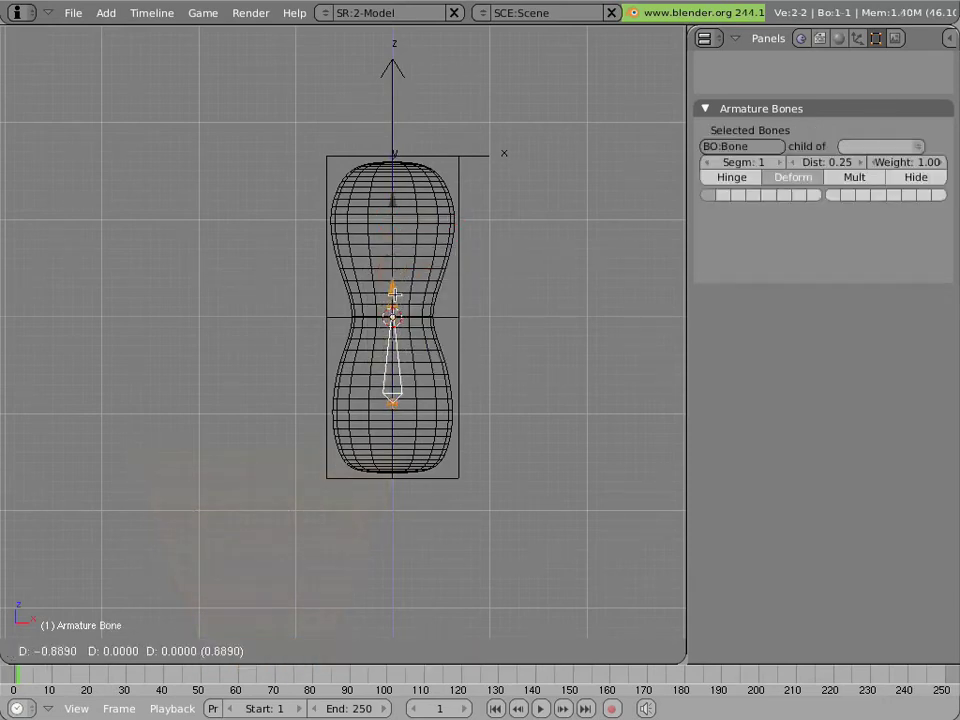
pyautogui.click(390, 357)
# Pull the bone's top joint straight up to the peanut's top, then reselect the whole bone
pyautogui.rightClick(429, 389)
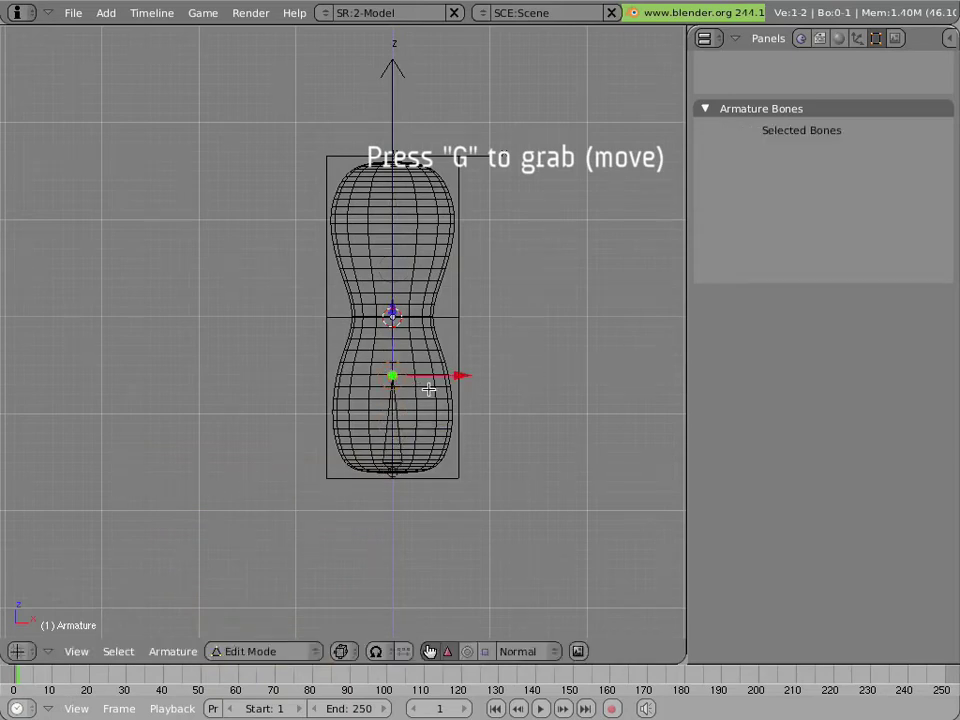
pyautogui.press('g')
pyautogui.press('z')
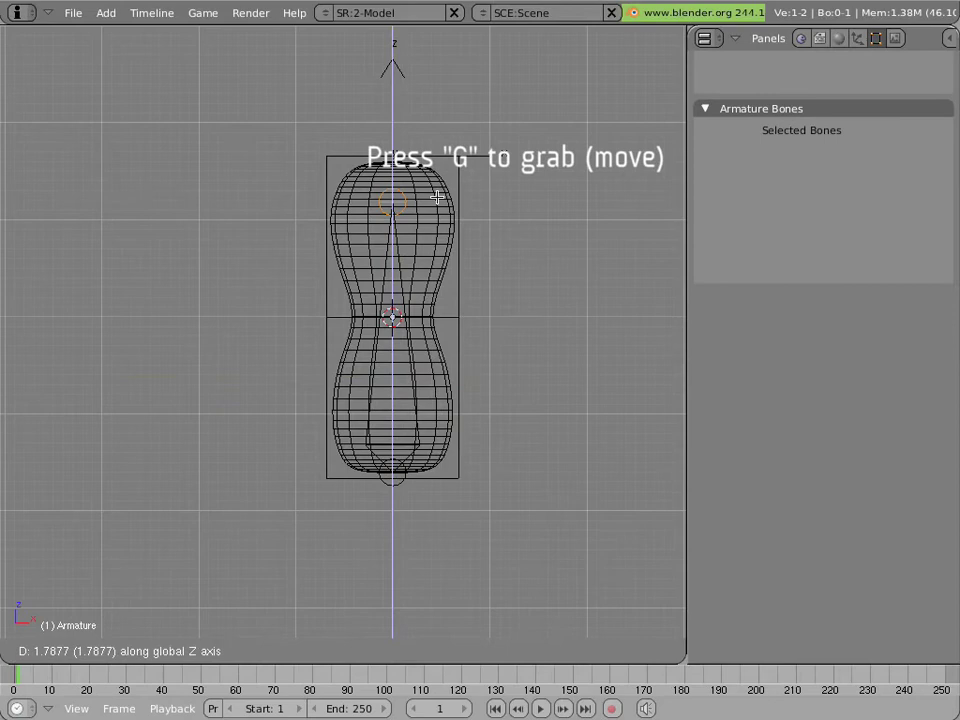
pyautogui.click(438, 180)
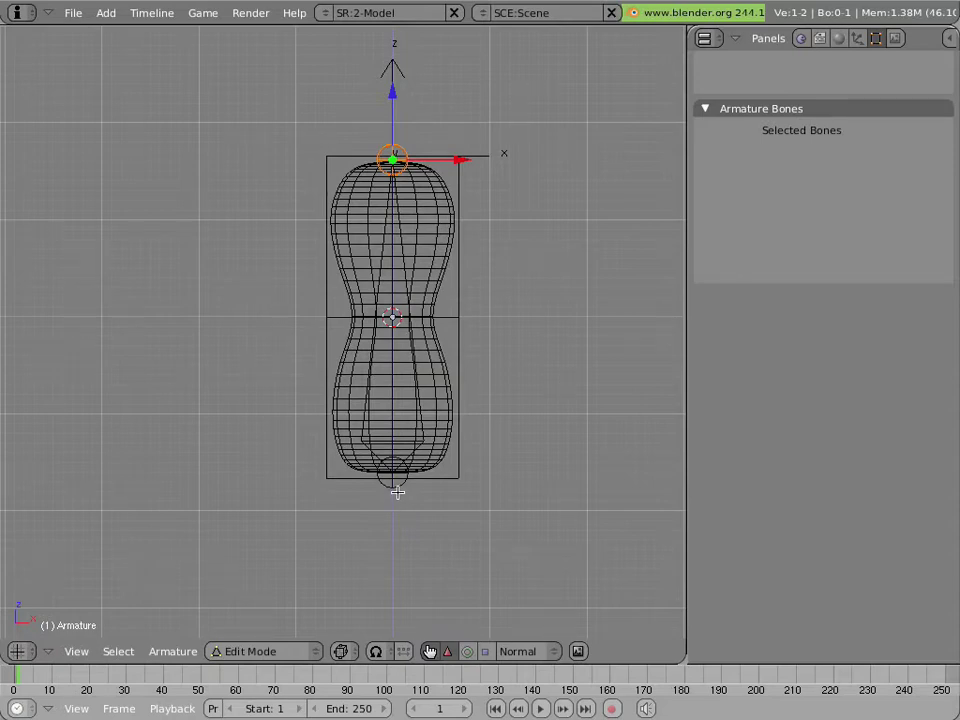
pyautogui.rightClick(397, 456)
pyautogui.rightClick(406, 147)
pyautogui.rightClick(418, 366)
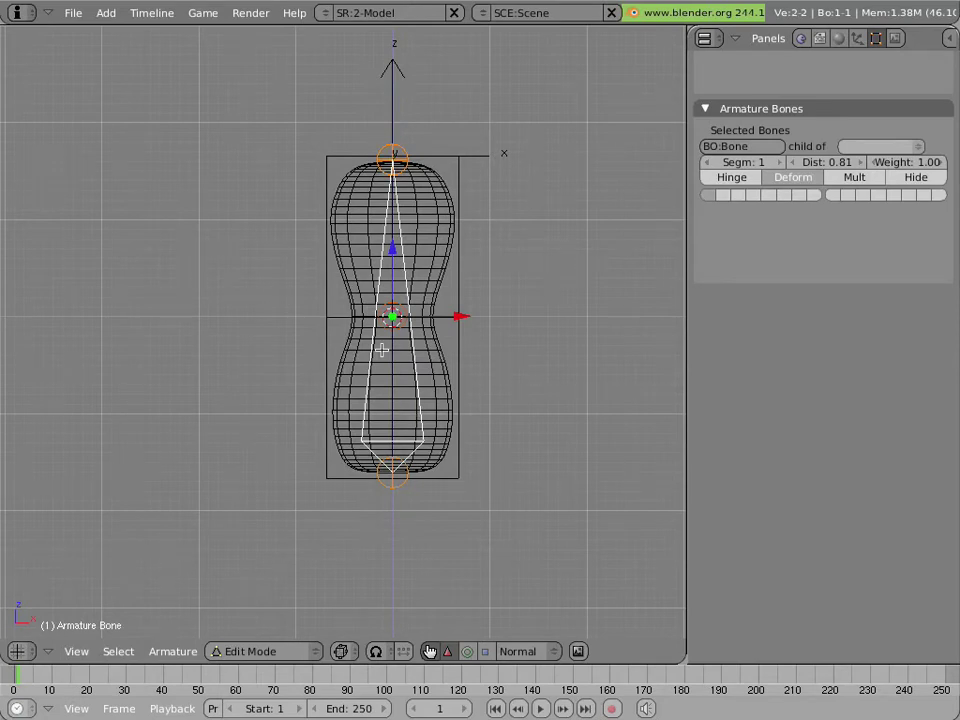
# Subdivide the bone into two and delete the upper half, Bone.001
pyautogui.press('w')
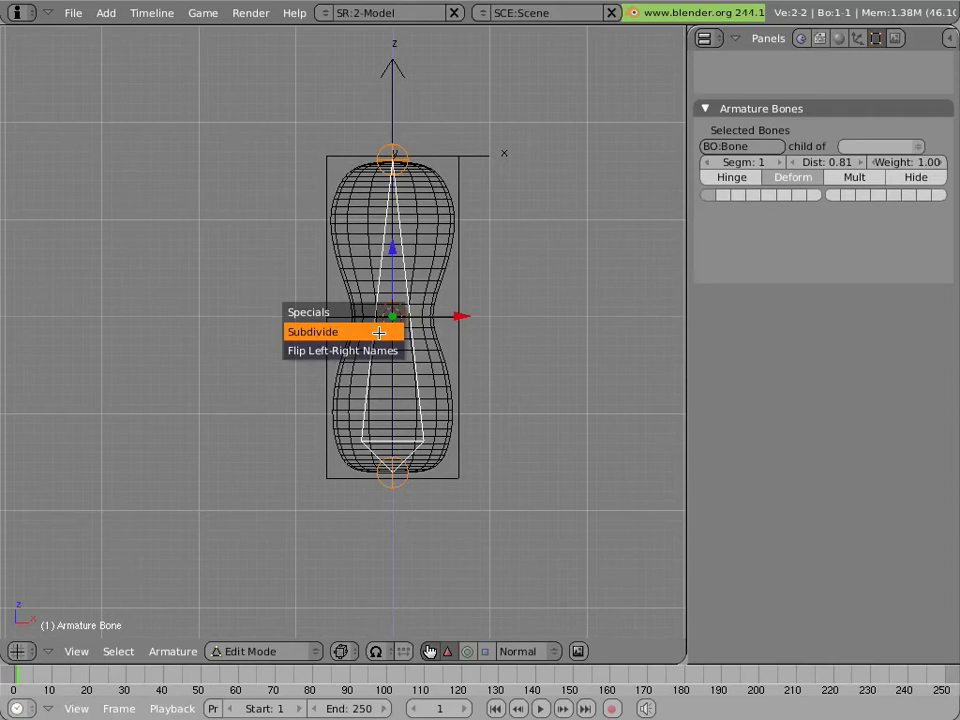
pyautogui.click(379, 332)
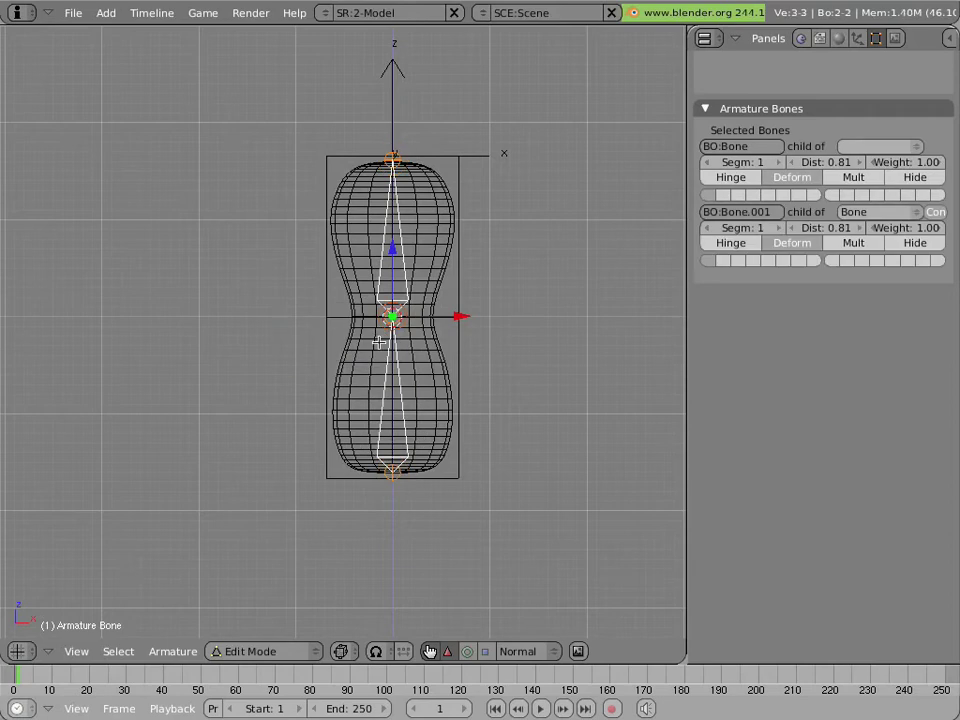
pyautogui.rightClick(379, 408)
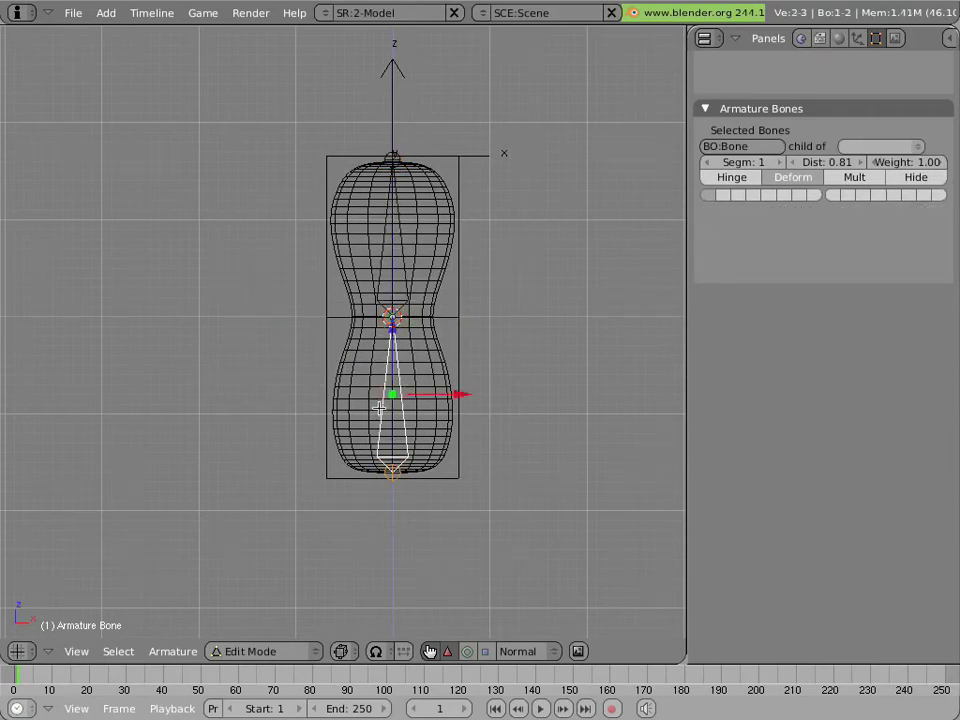
pyautogui.rightClick(386, 248)
pyautogui.press('g')
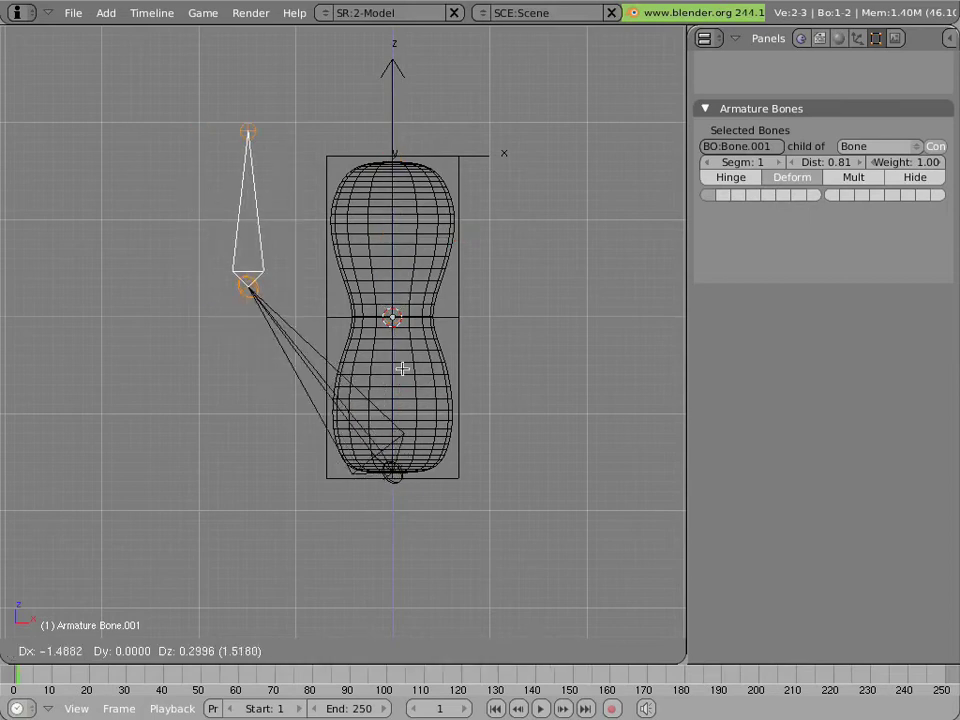
pyautogui.press('Escape')
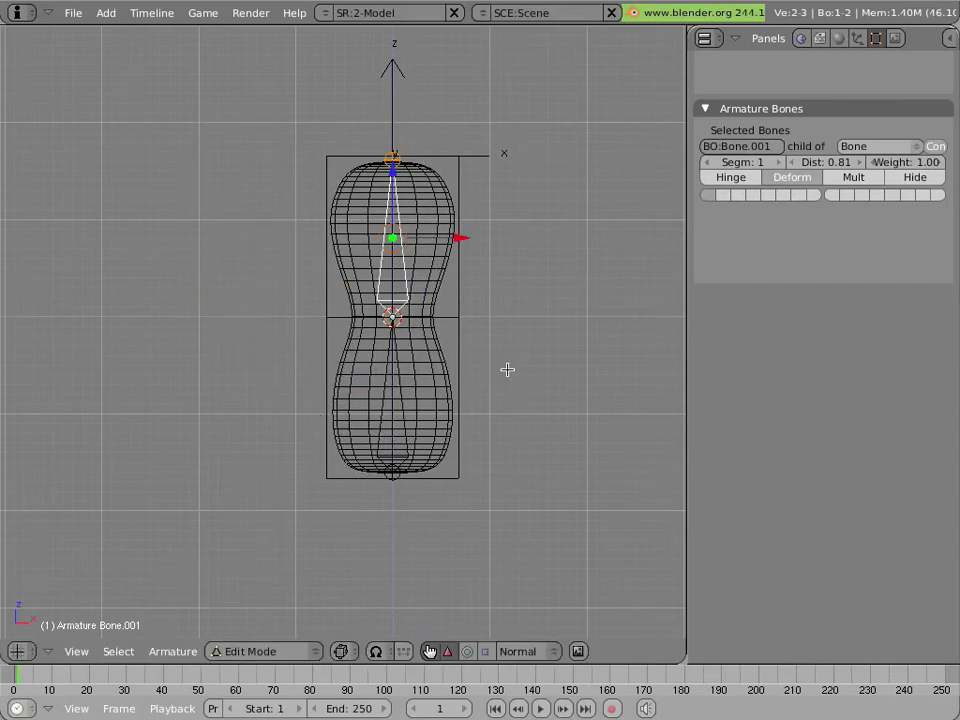
pyautogui.press('x')
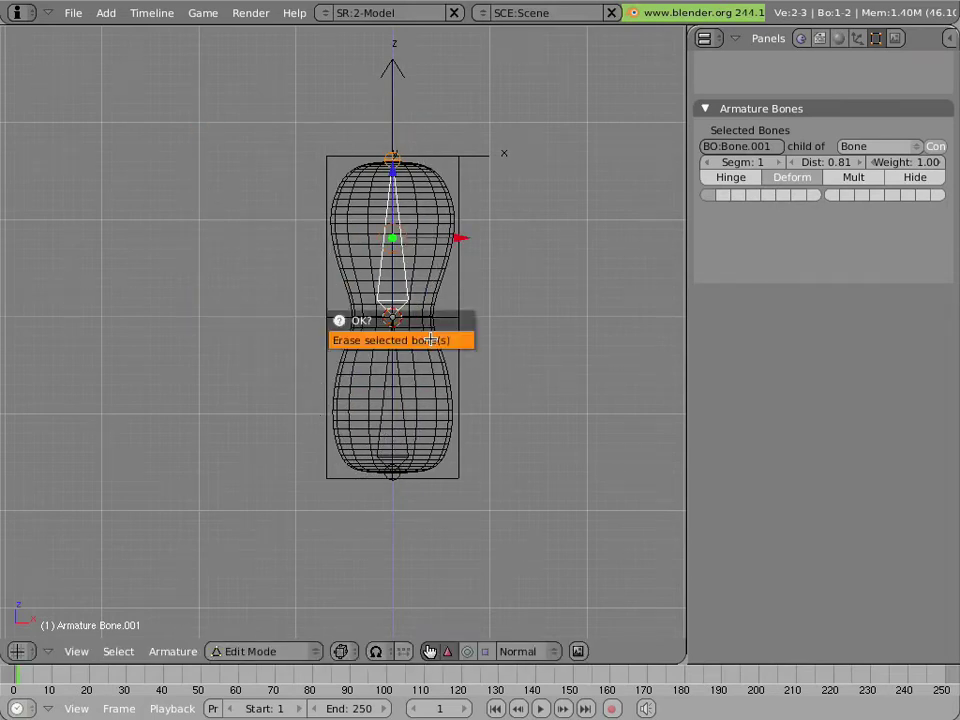
pyautogui.click(430, 341)
# Add a new bone and parent it, connected, to the centre bone's tip
pyautogui.press('space')
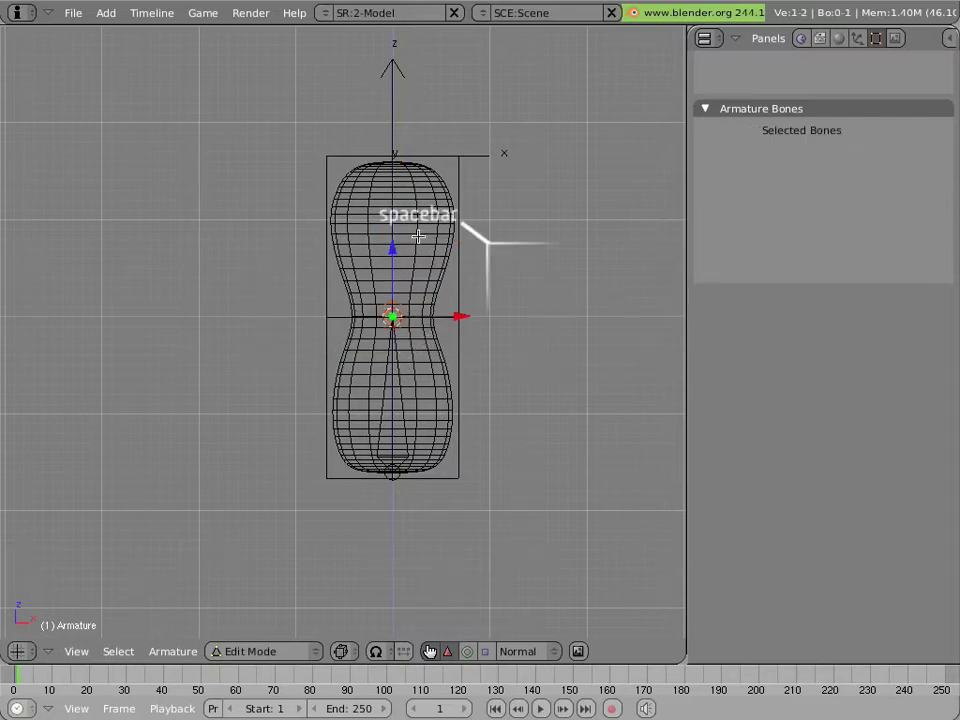
pyautogui.press('space')
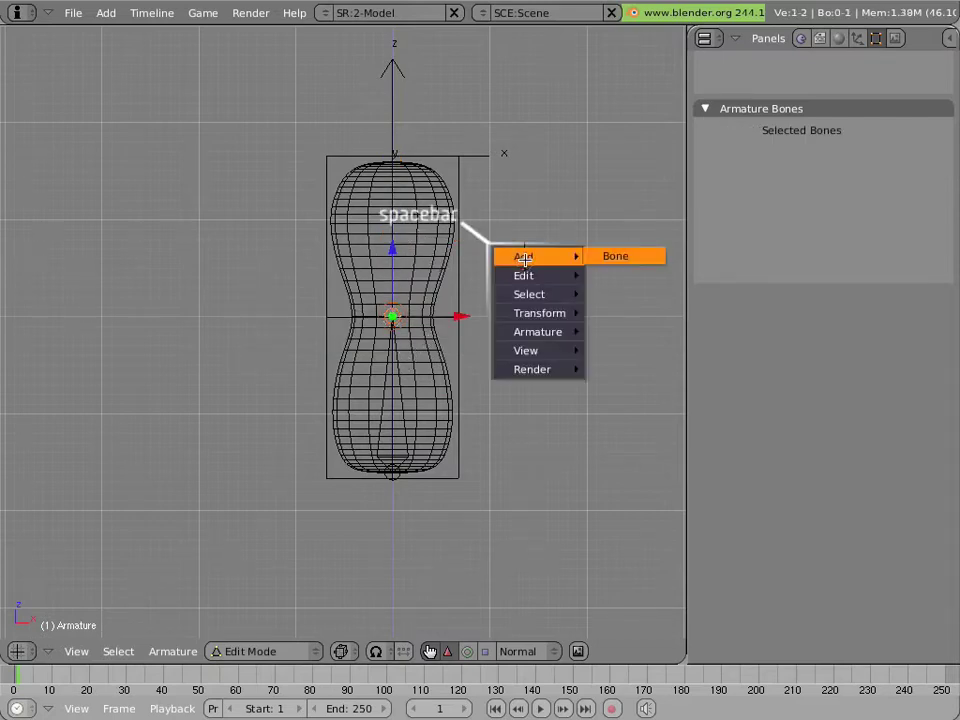
pyautogui.click(622, 262)
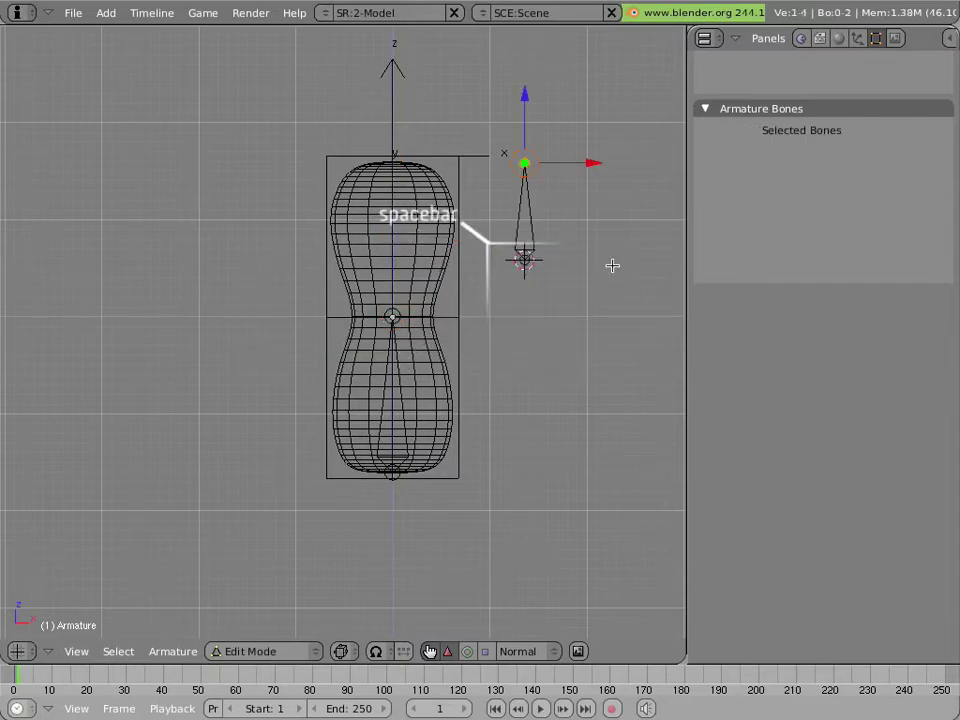
pyautogui.rightClick(526, 242)
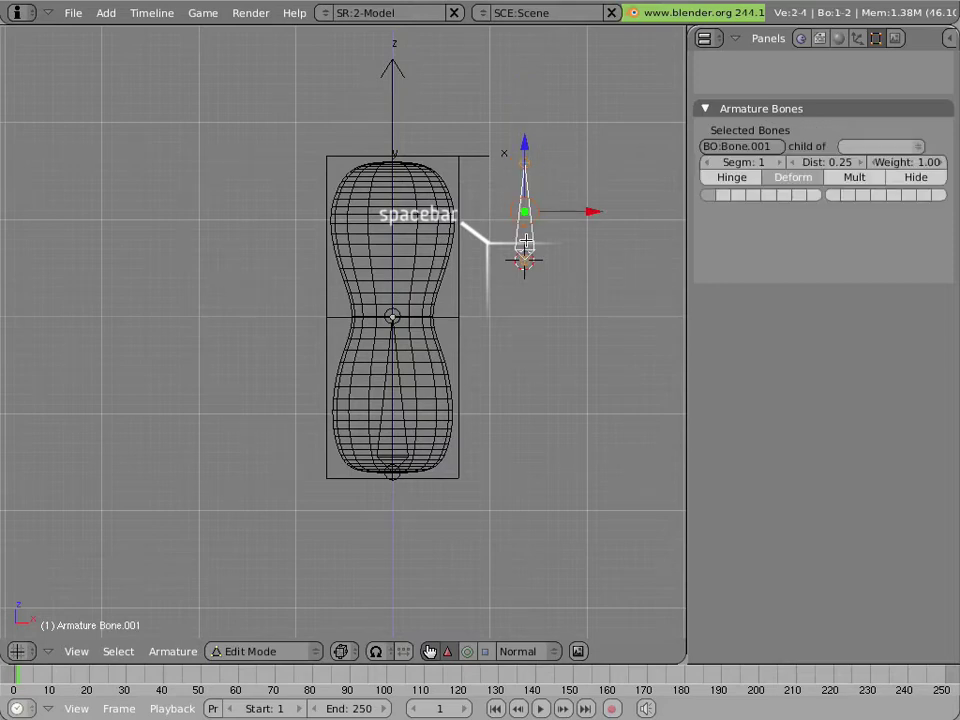
pyautogui.keyDown('shift'); pyautogui.rightClick(383, 378); pyautogui.keyUp('shift')
pyautogui.hotkey('ctrl', 'p')
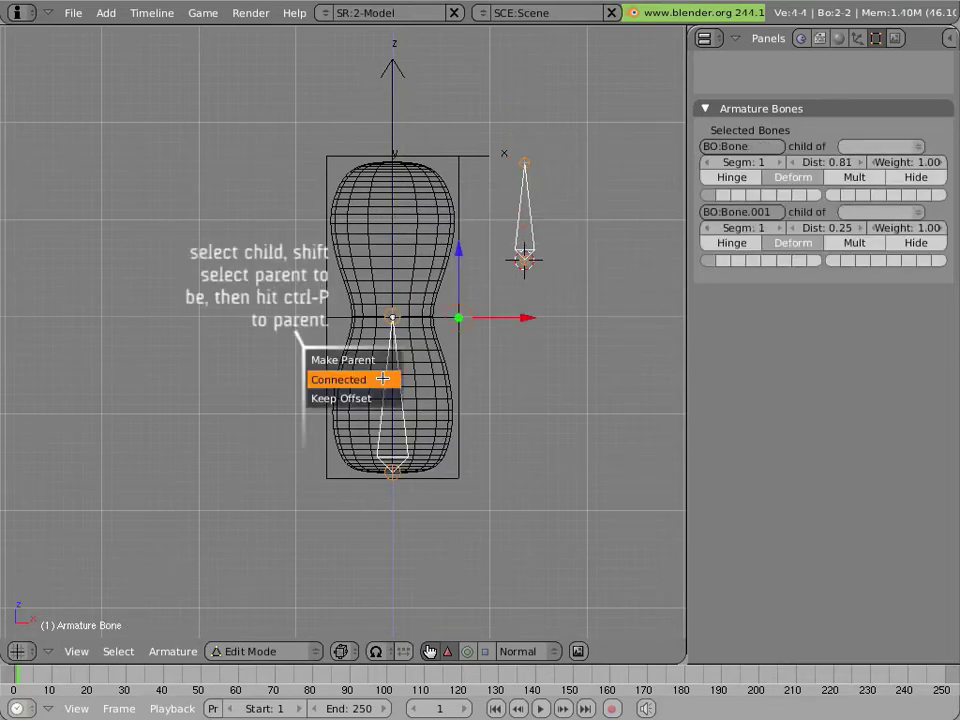
pyautogui.click(383, 378)
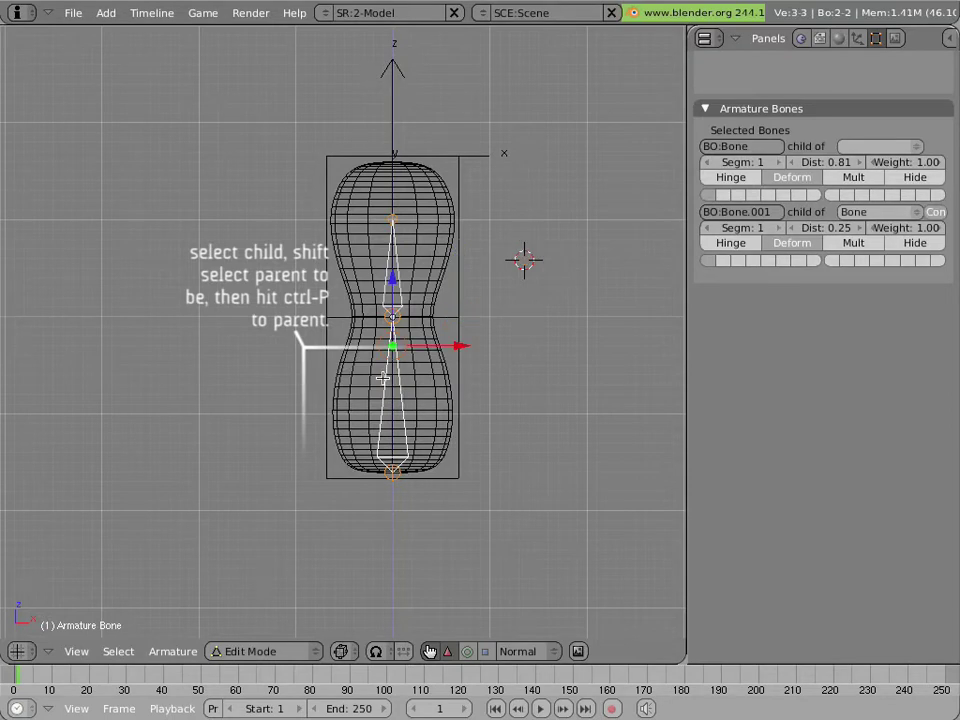
# Raise the upper bone's top joint vertically to the peanut's top and return to Object Mode
pyautogui.rightClick(392, 218)
pyautogui.press('g')
pyautogui.press('z')
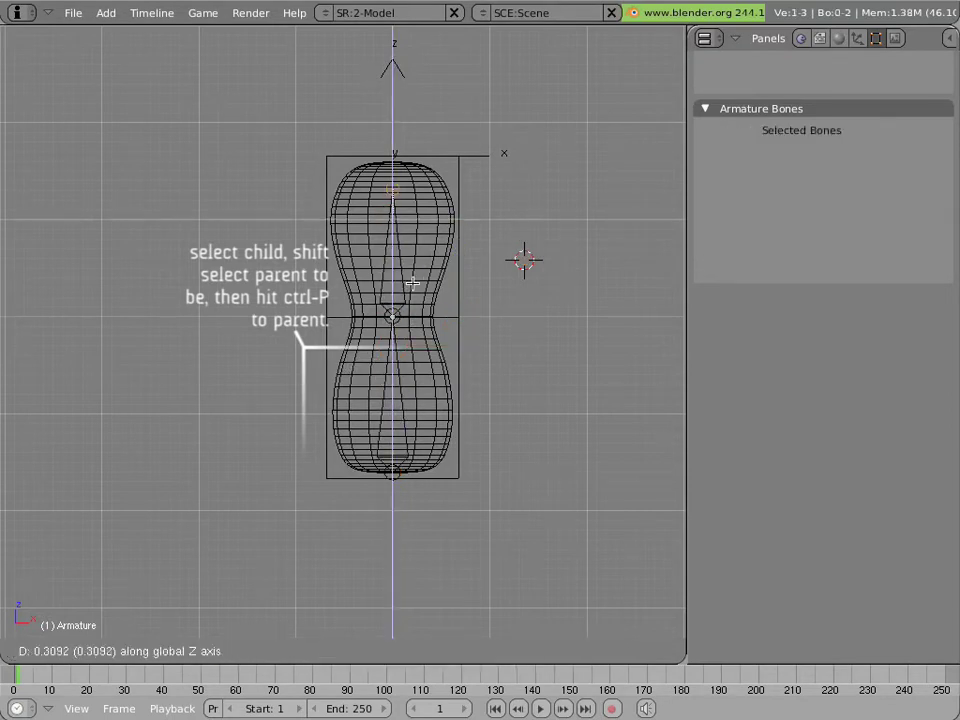
pyautogui.click(413, 263)
pyautogui.press('Tab')
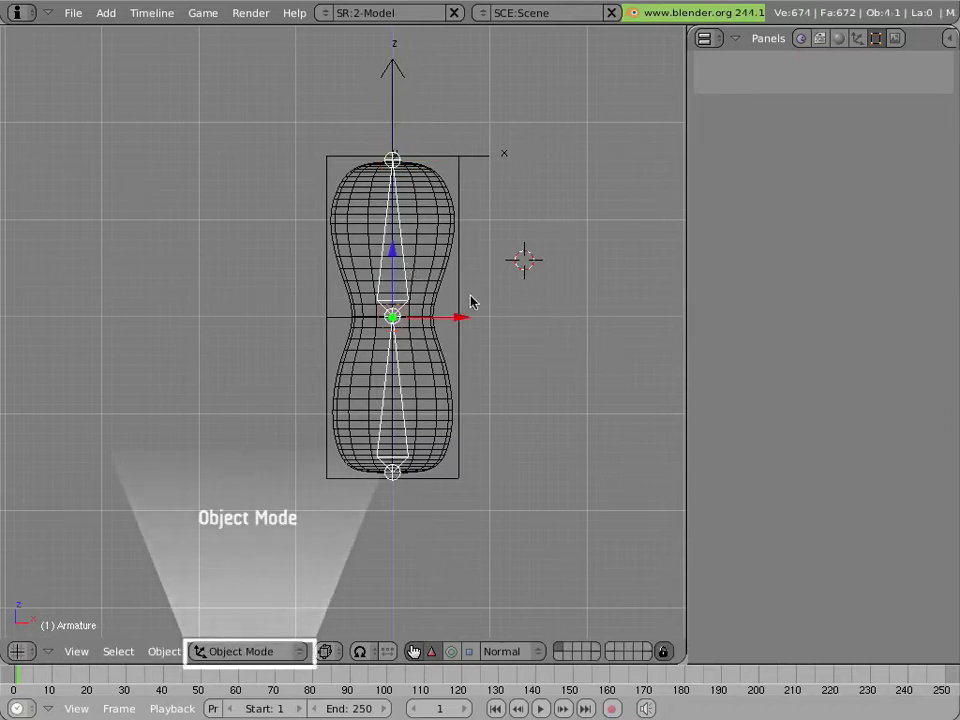
# Add an Armature modifier to the peanut with 'Armature' as its deforming object
pyautogui.rightClick(436, 345)
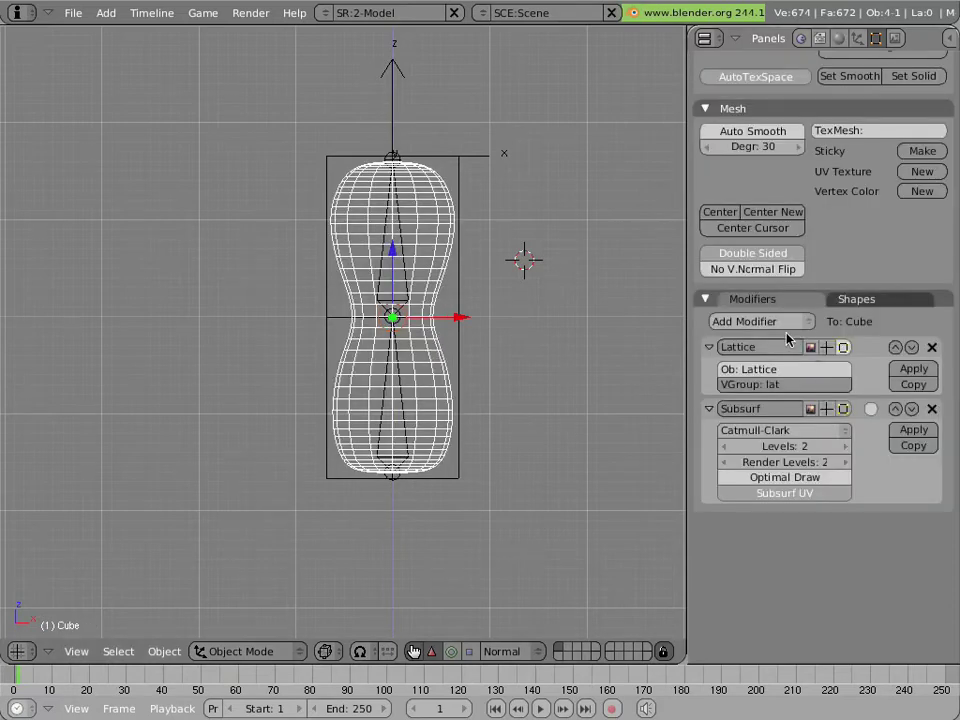
pyautogui.click(783, 323)
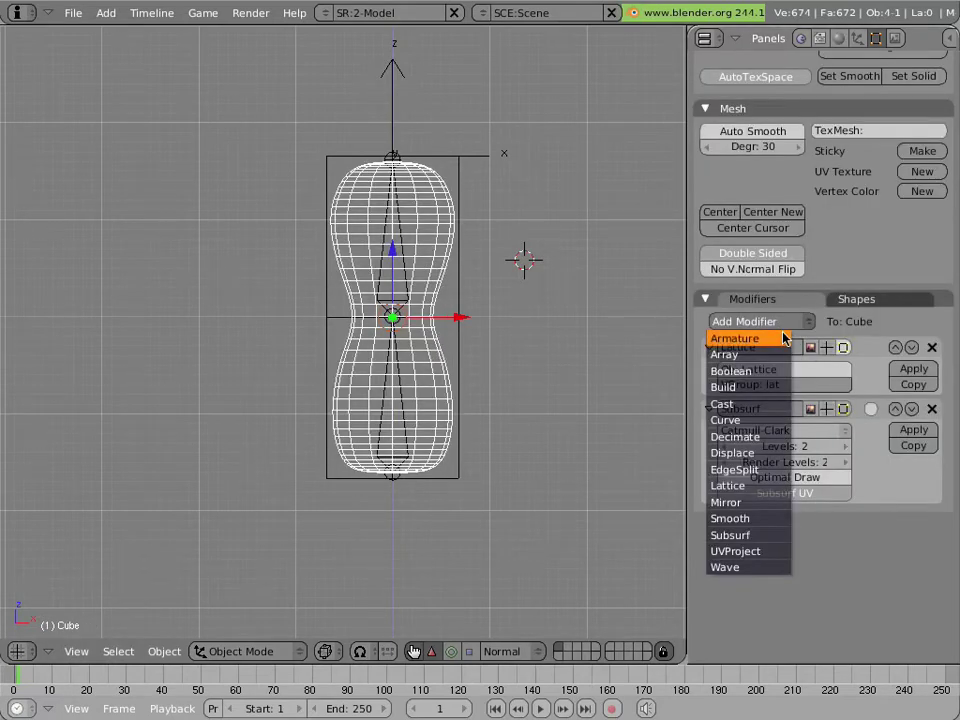
pyautogui.click(783, 339)
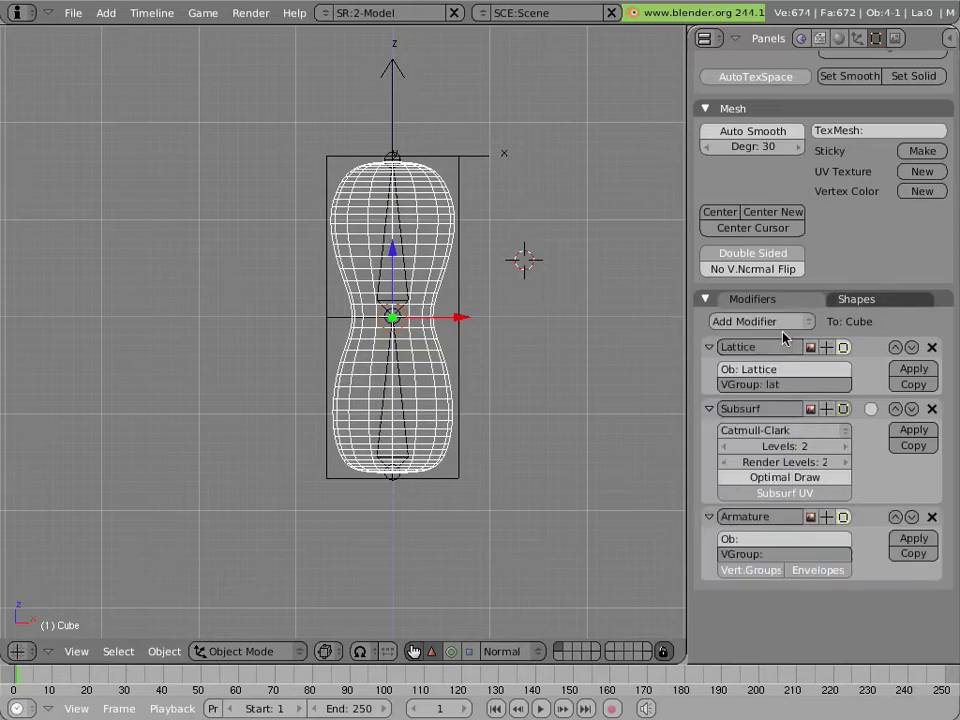
pyautogui.click(766, 538)
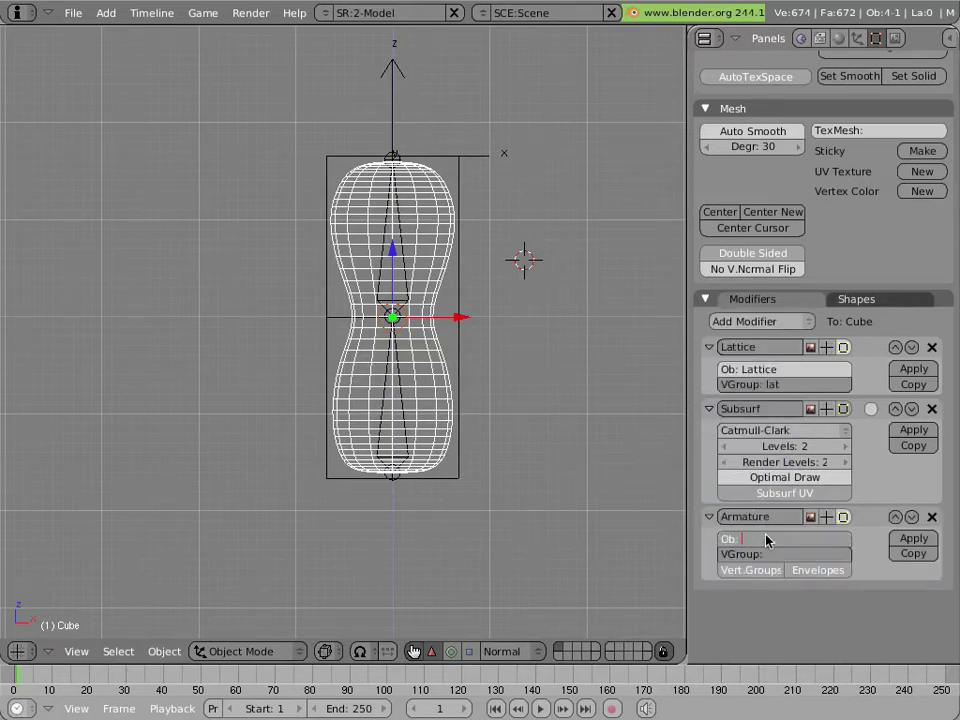
pyautogui.write('Armature')
pyautogui.press('Return')
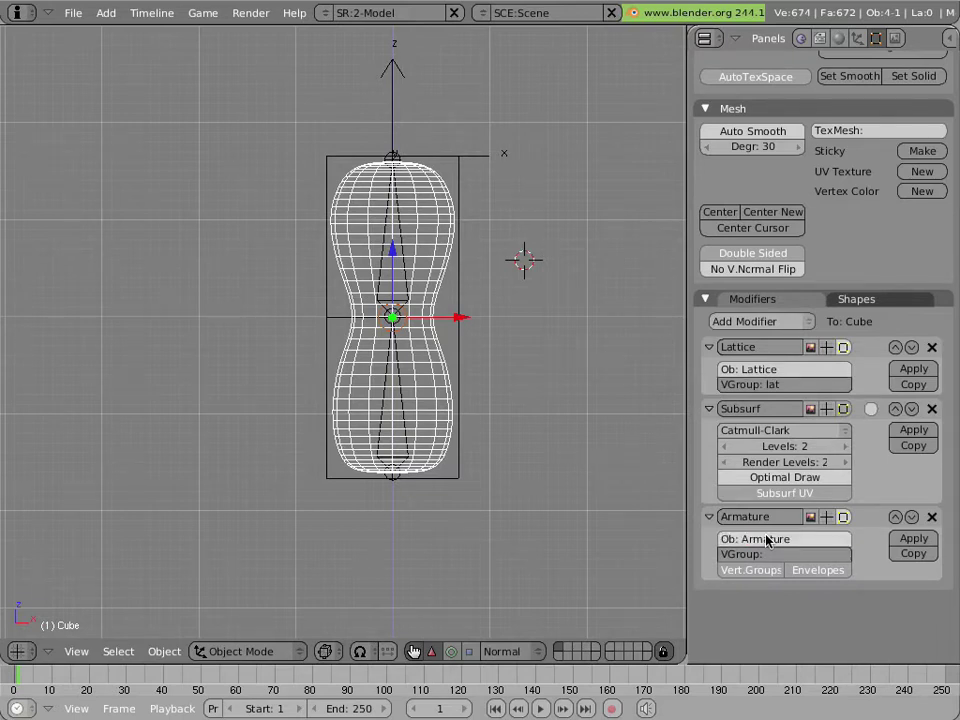
# Cycle through the overlapping objects until the Armature object is selected
pyautogui.rightClick(390, 275)
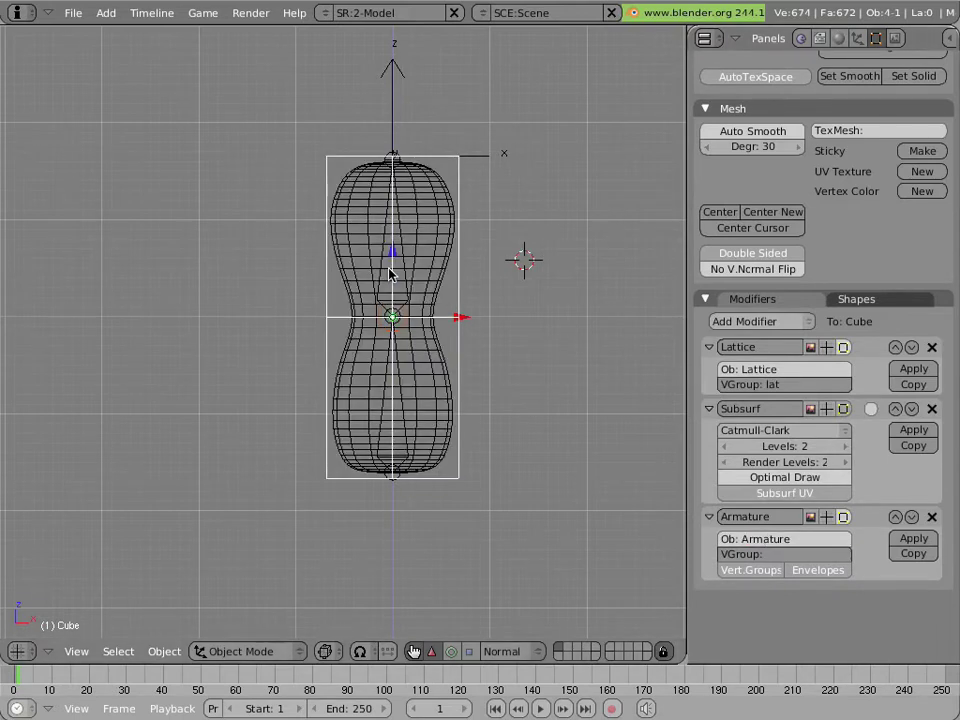
pyautogui.rightClick(390, 275)
pyautogui.rightClick(390, 274)
pyautogui.rightClick(387, 272)
pyautogui.rightClick(380, 272)
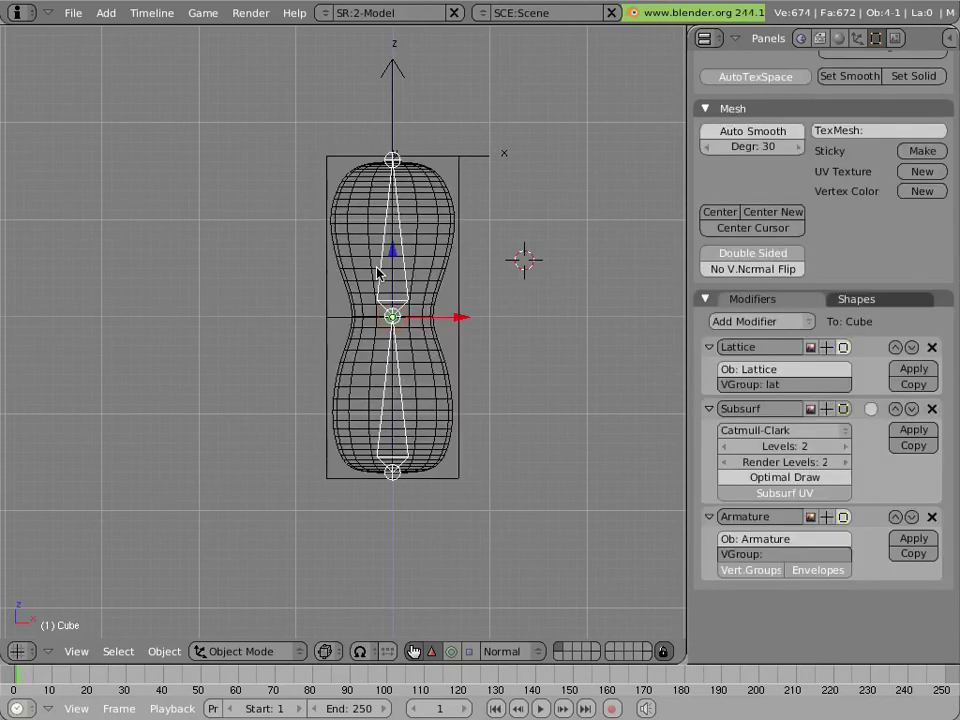
pyautogui.rightClick(380, 272)
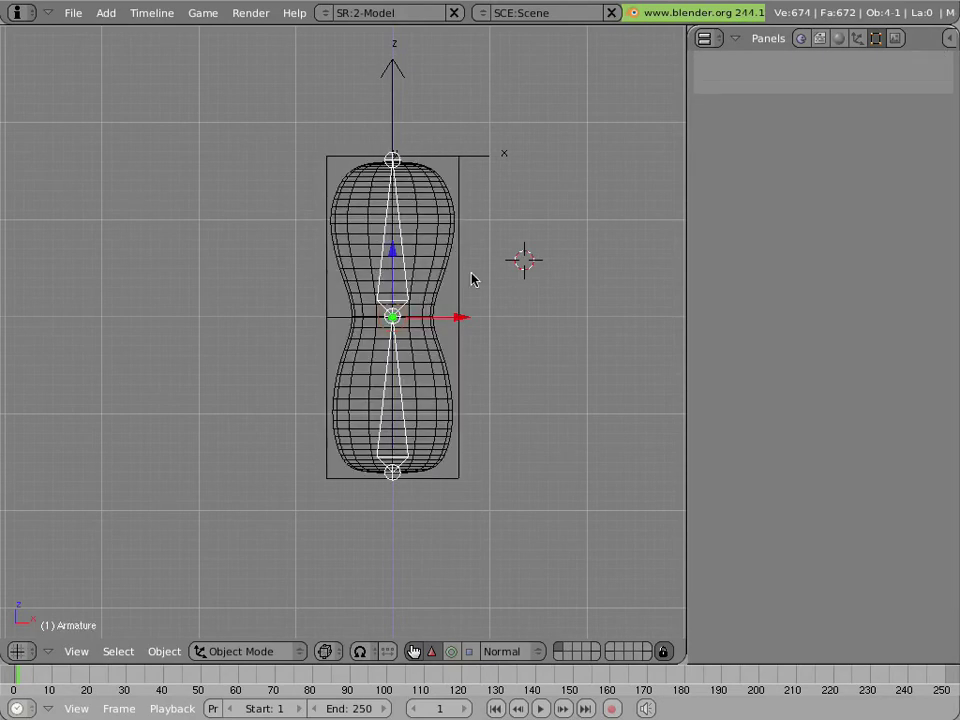
# Switch the armature to Pose Mode and rotate the upper bone to bend the peanut
pyautogui.click(274, 650)
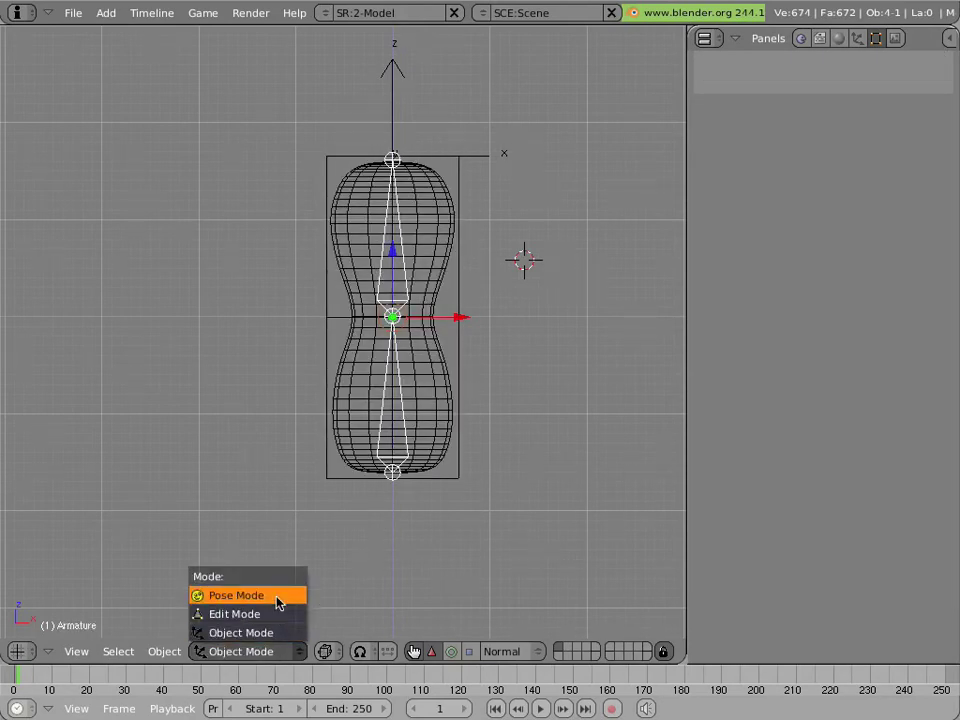
pyautogui.click(277, 600)
pyautogui.rightClick(401, 290)
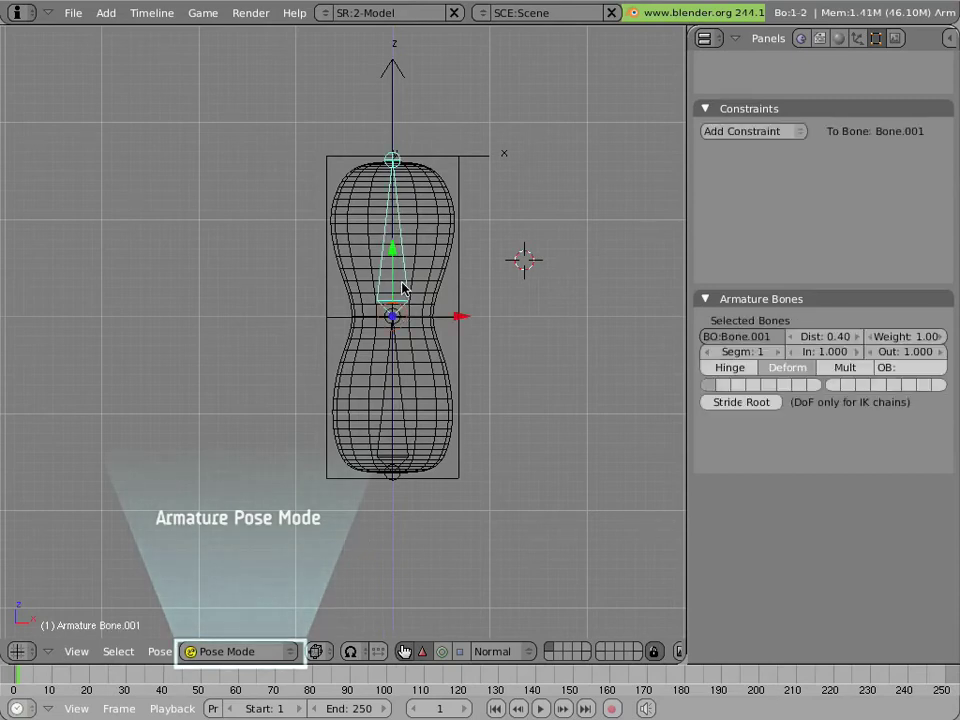
pyautogui.press('r')
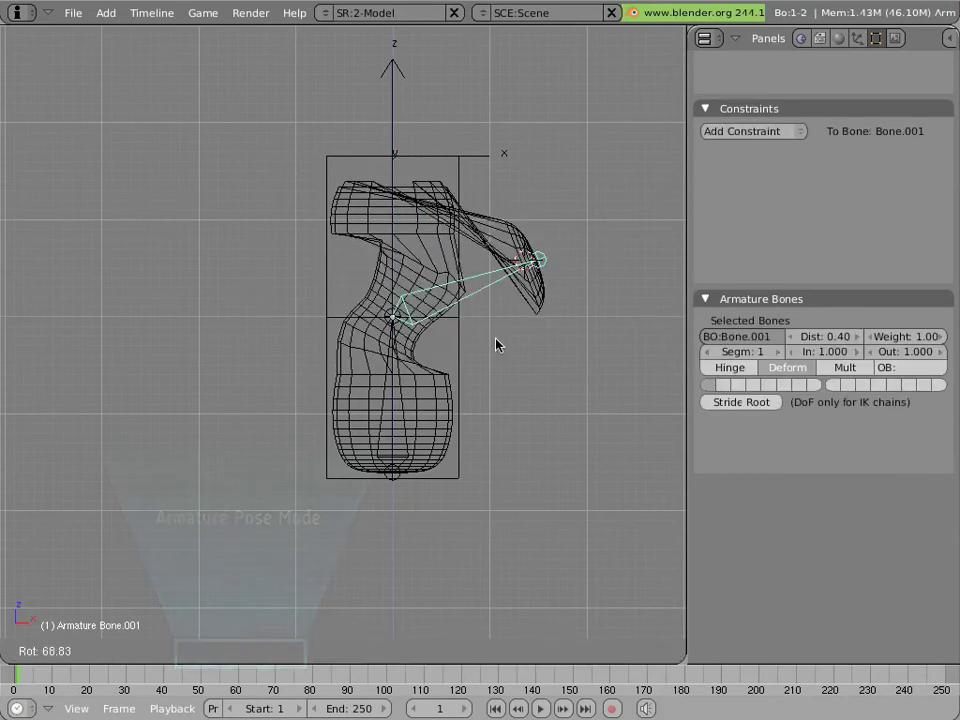
pyautogui.click(492, 352)
# Tilt the lower bone as well, then reselect the upper bone
pyautogui.rightClick(394, 392)
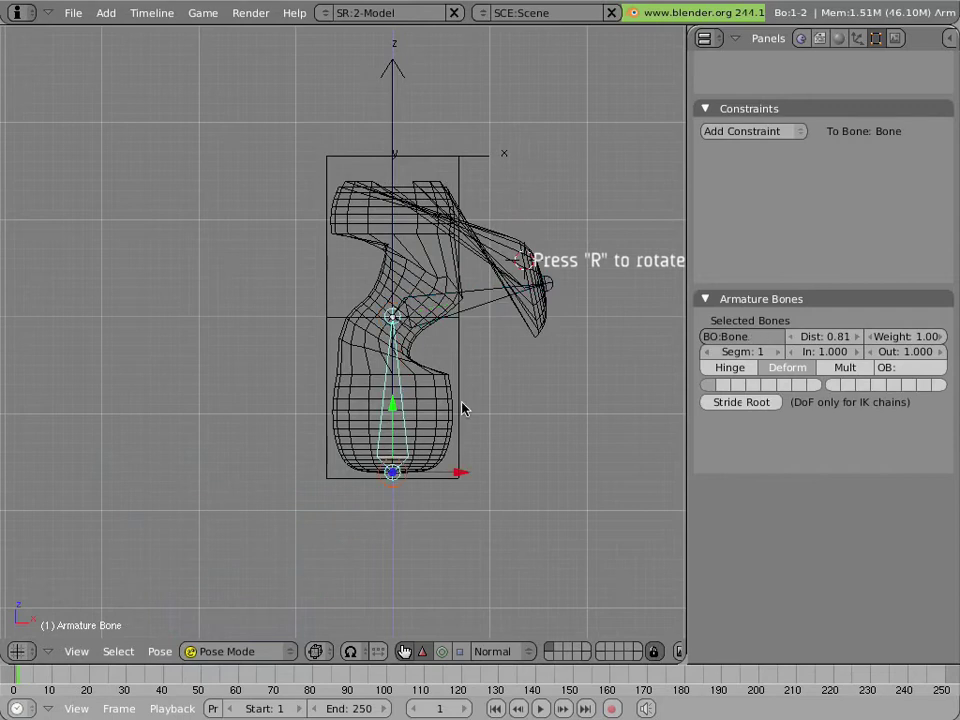
pyautogui.press('r')
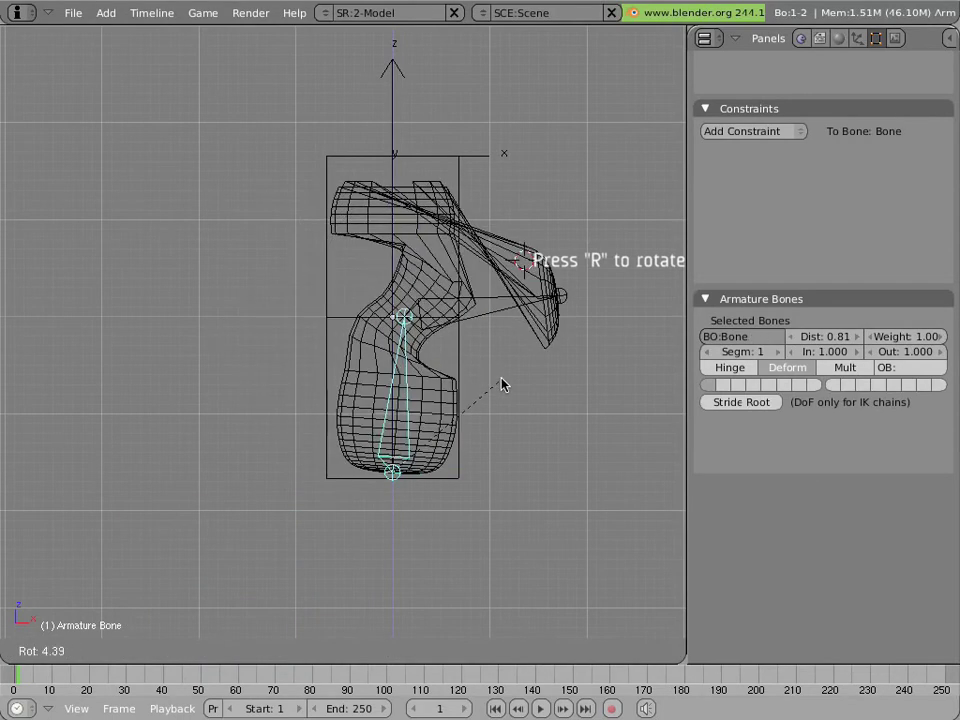
pyautogui.click(502, 385)
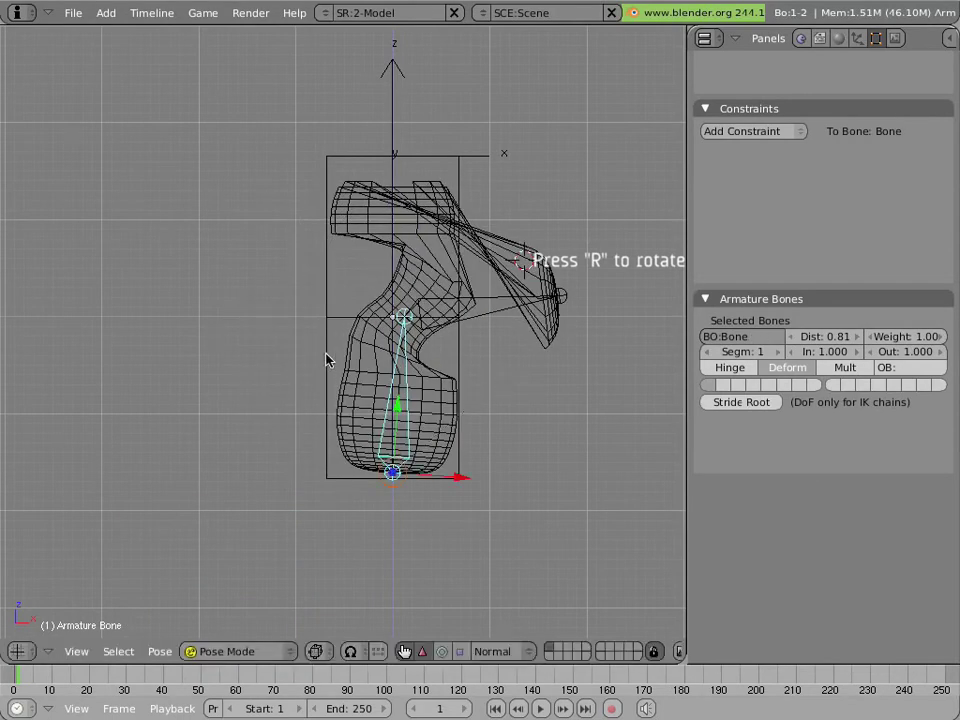
pyautogui.rightClick(484, 322)
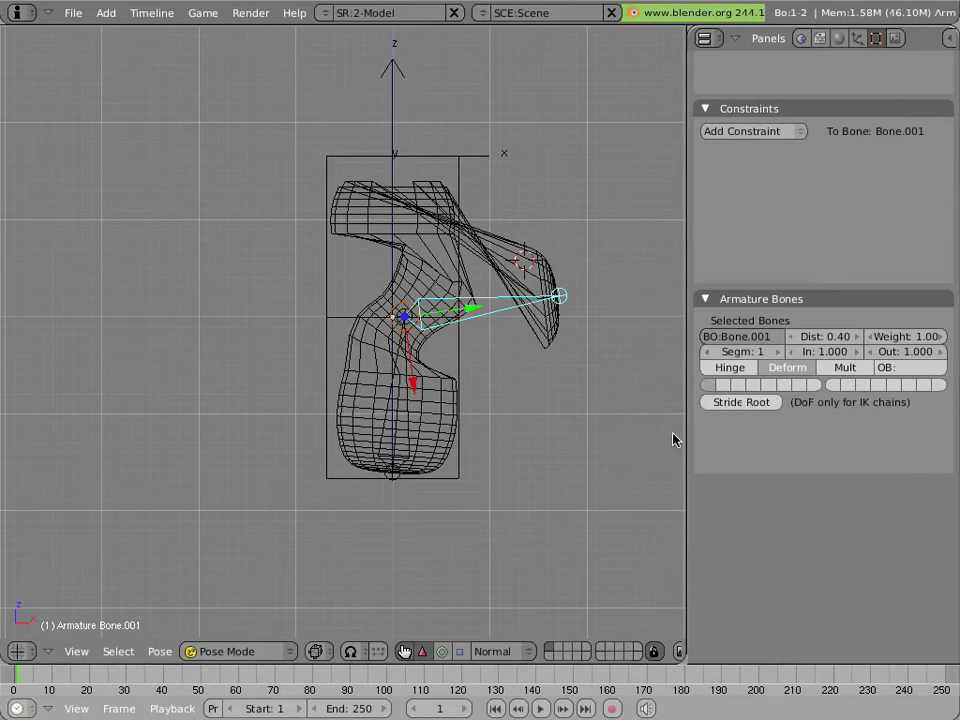
# Show the bones as envelopes and enlarge Bone.001's envelope over the peanut's upper half
pyautogui.scroll(5, 879, 453)
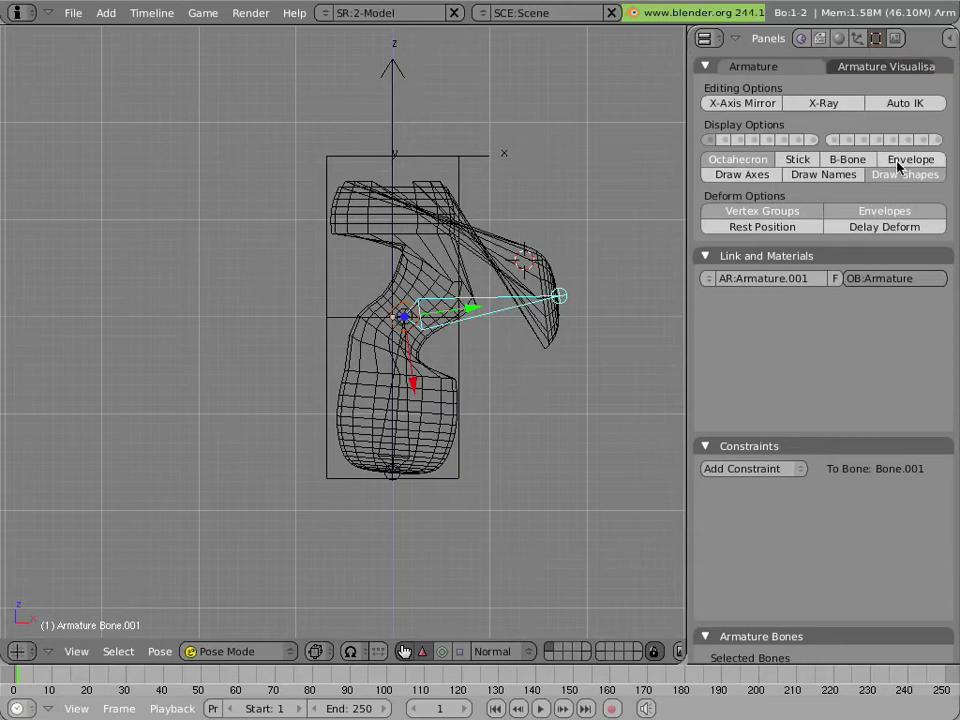
pyautogui.click(897, 161)
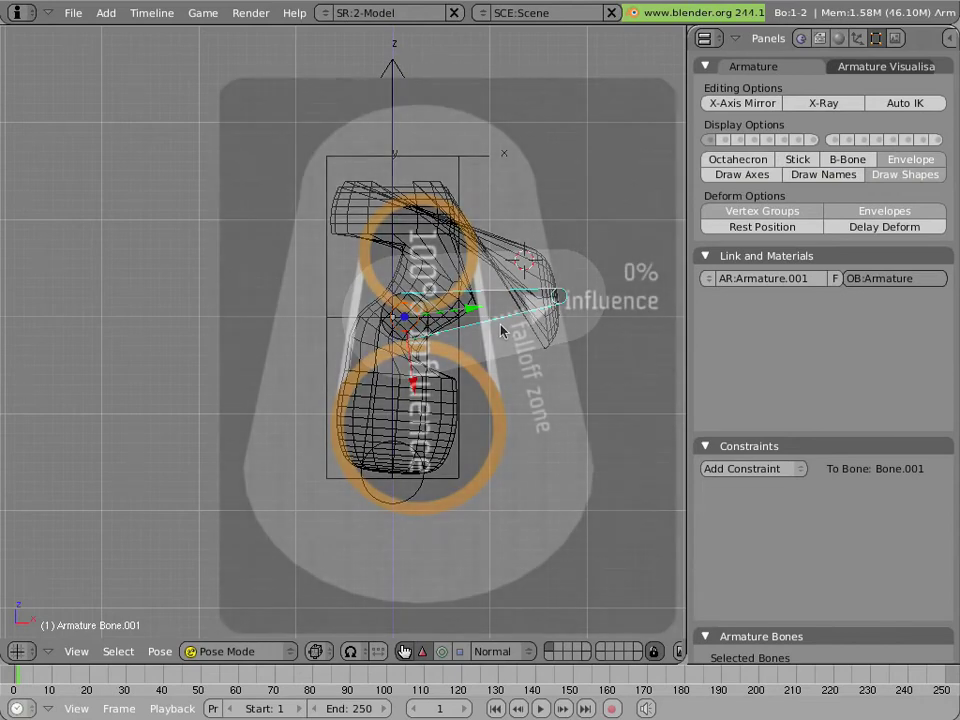
pyautogui.rightClick(425, 310)
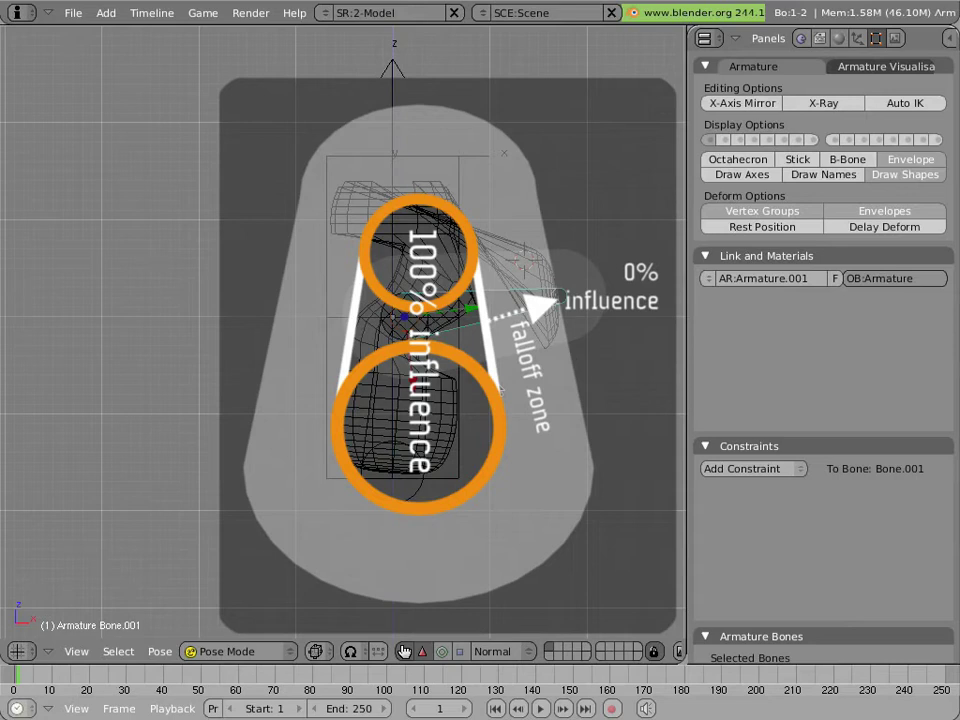
pyautogui.hotkey('alt', 's')
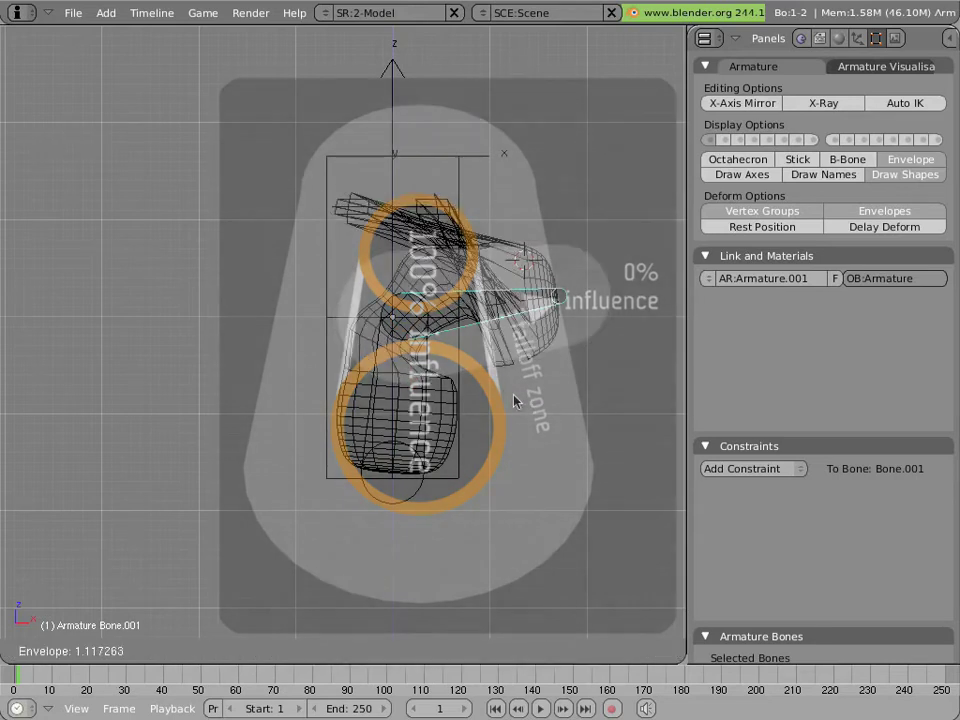
pyautogui.moveTo(510, 403)
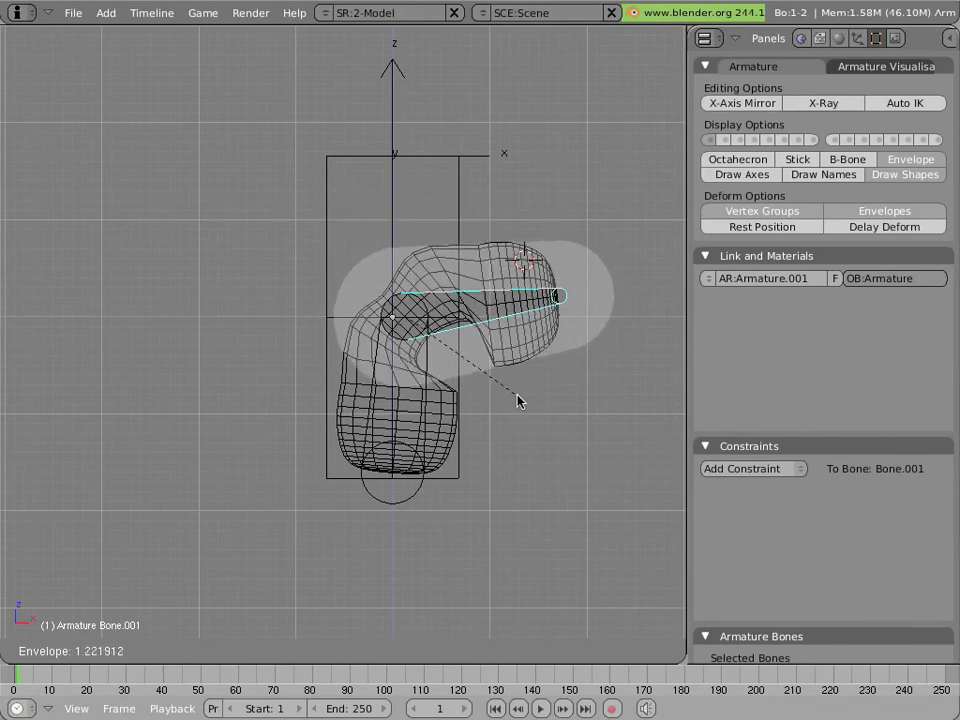
pyautogui.click(518, 401)
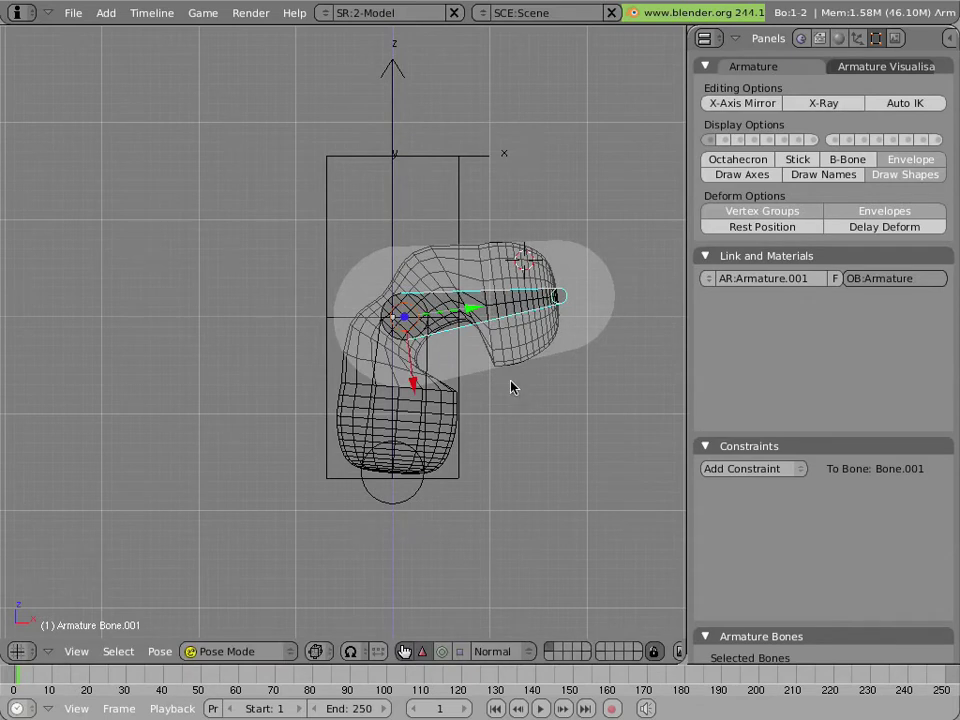
# In Edit Mode, enlarge the envelopes of Bone.001 and the armature's top and bottom tips
pyautogui.press('Tab')
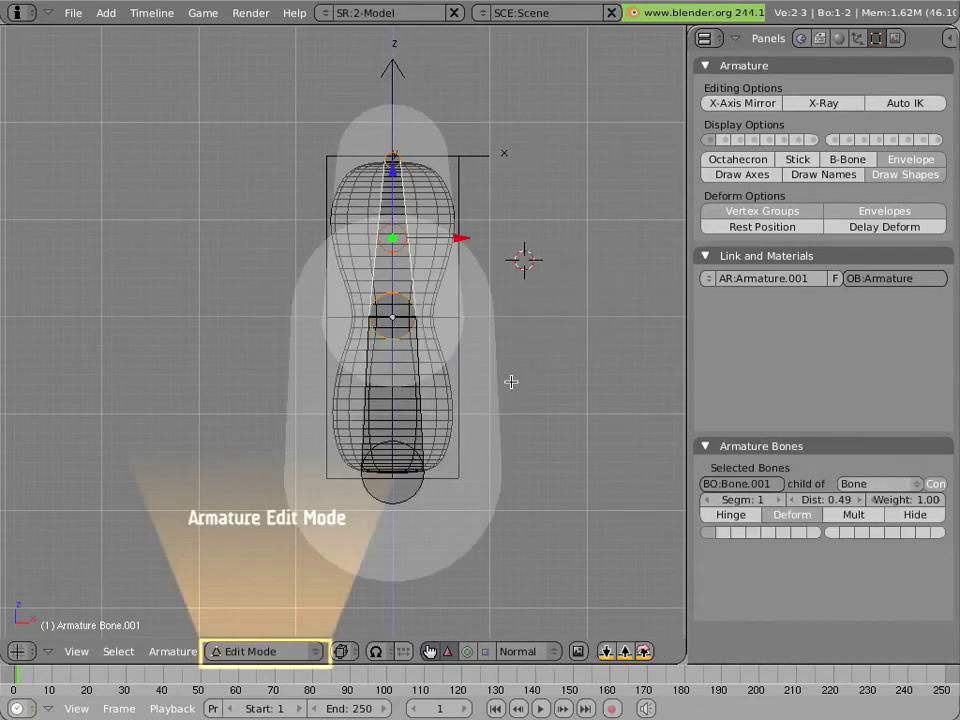
pyautogui.rightClick(385, 151)
pyautogui.rightClick(401, 301)
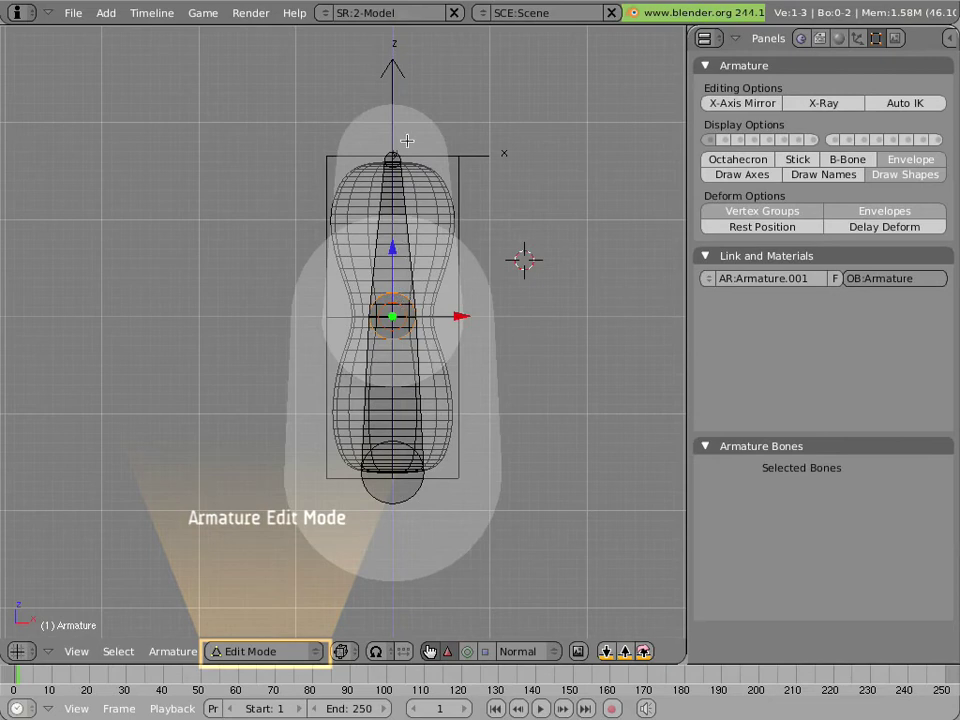
pyautogui.rightClick(396, 240)
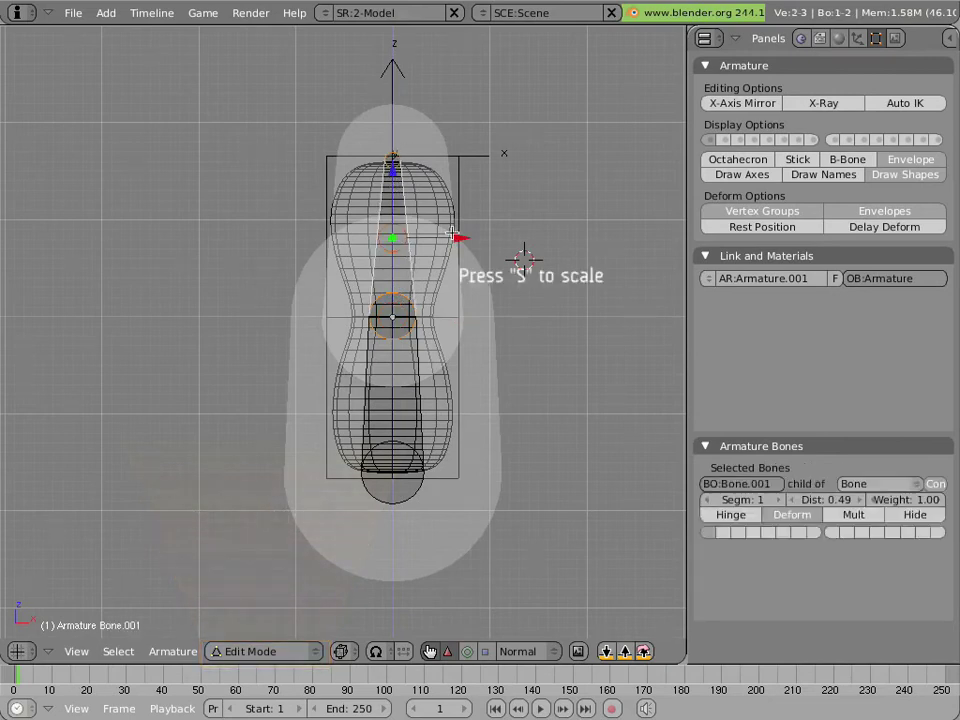
pyautogui.hotkey('alt', 's')
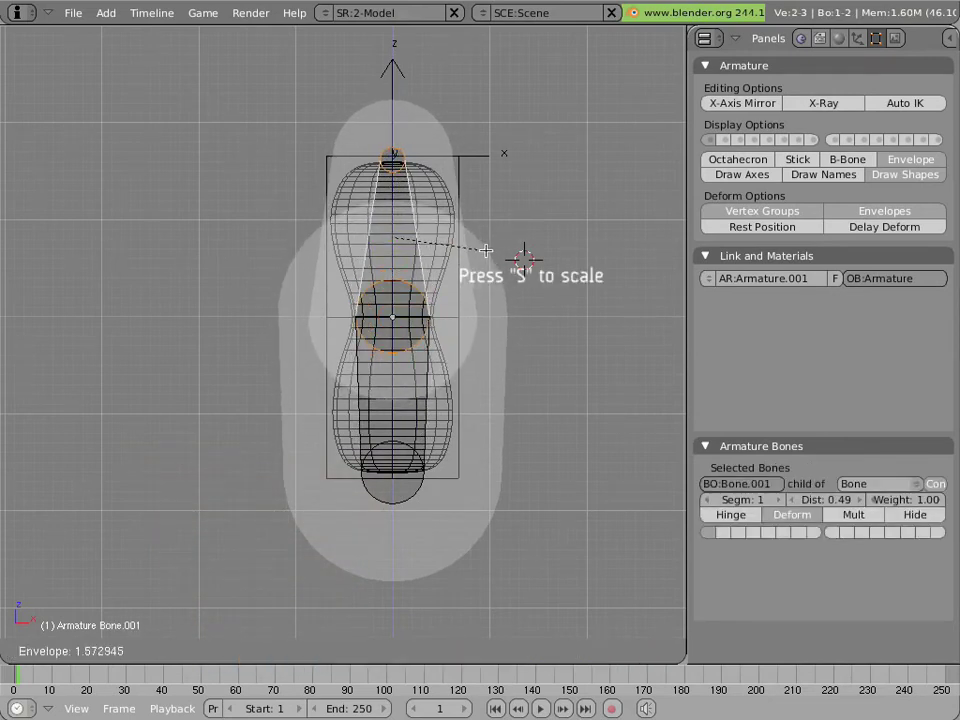
pyautogui.click(490, 251)
pyautogui.rightClick(392, 156)
pyautogui.hotkey('alt', 's')
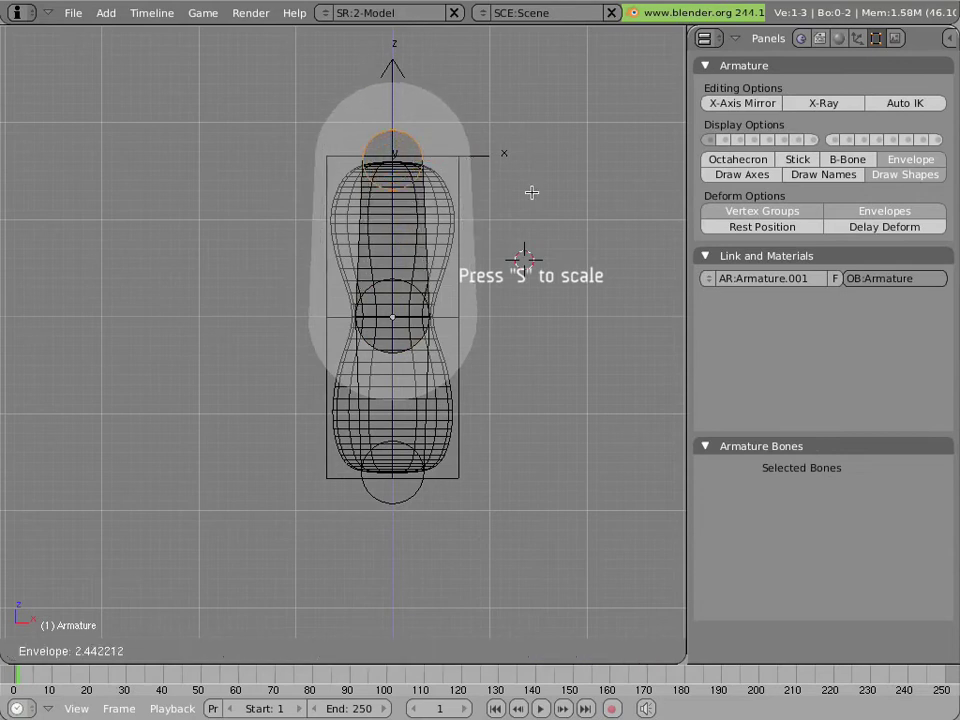
pyautogui.click(576, 212)
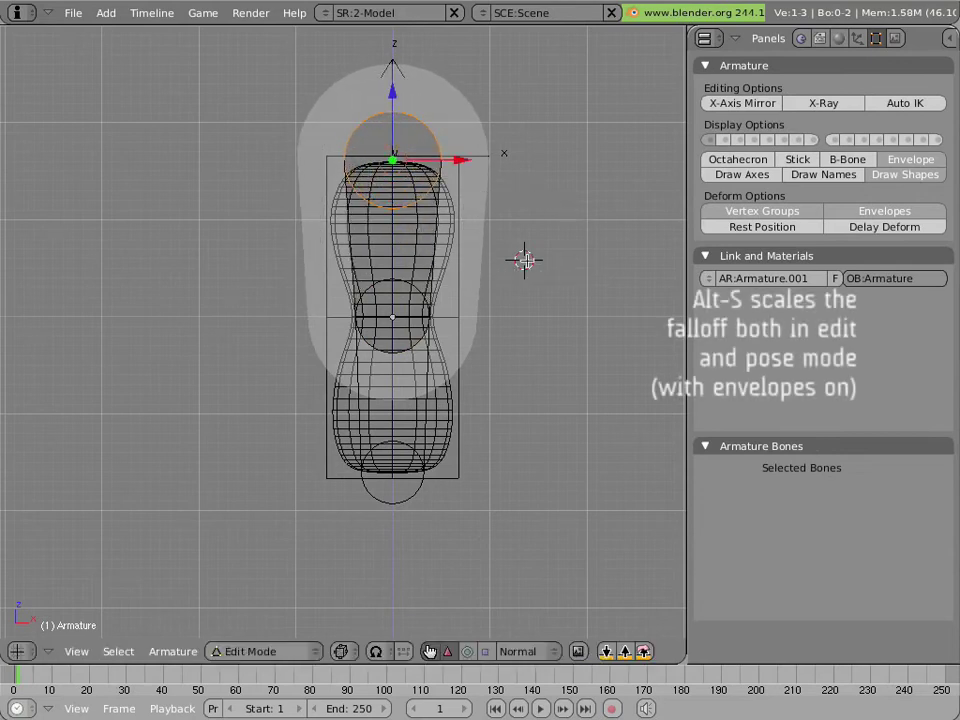
pyautogui.rightClick(395, 476)
pyautogui.hotkey('alt', 's')
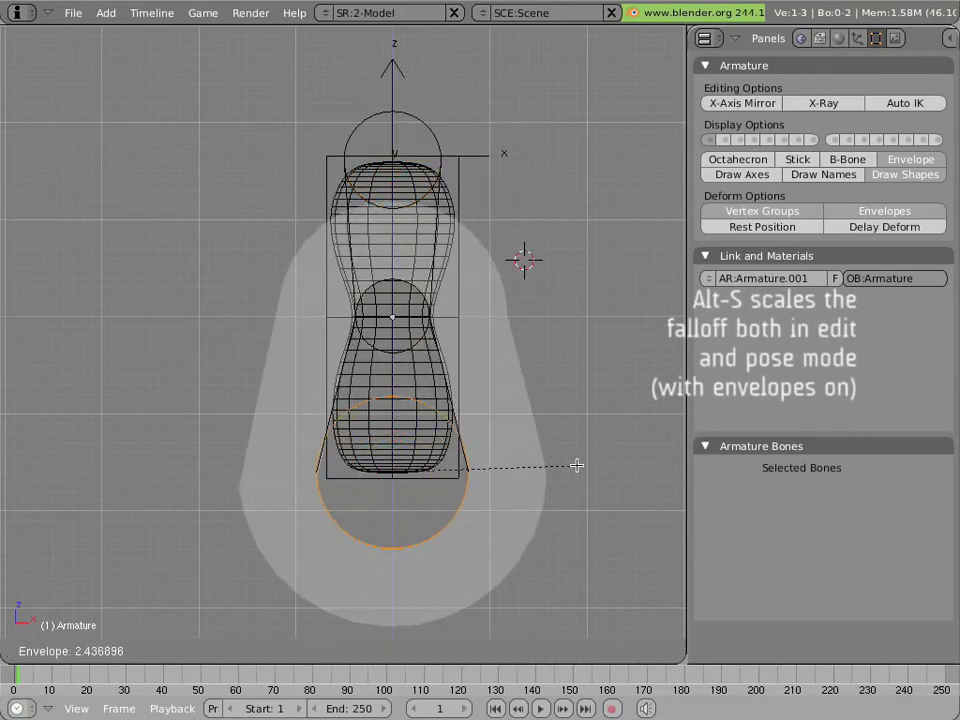
pyautogui.click(568, 465)
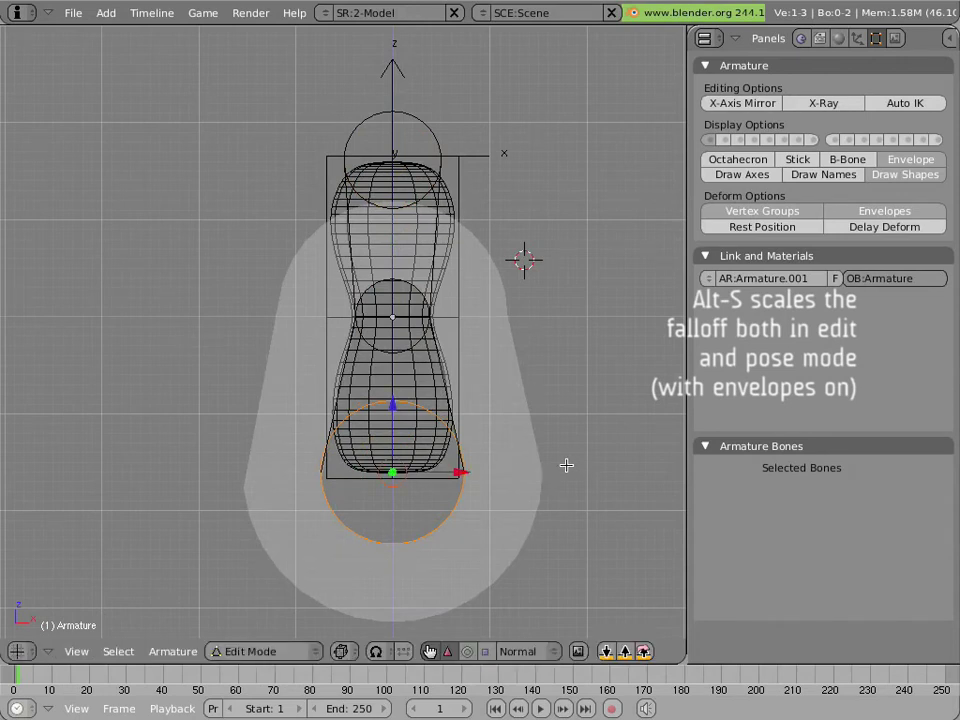
# Rescale the top tip's envelope to 1.44 and shrink the middle joint's envelope
pyautogui.rightClick(415, 181)
pyautogui.hotkey('alt', 's')
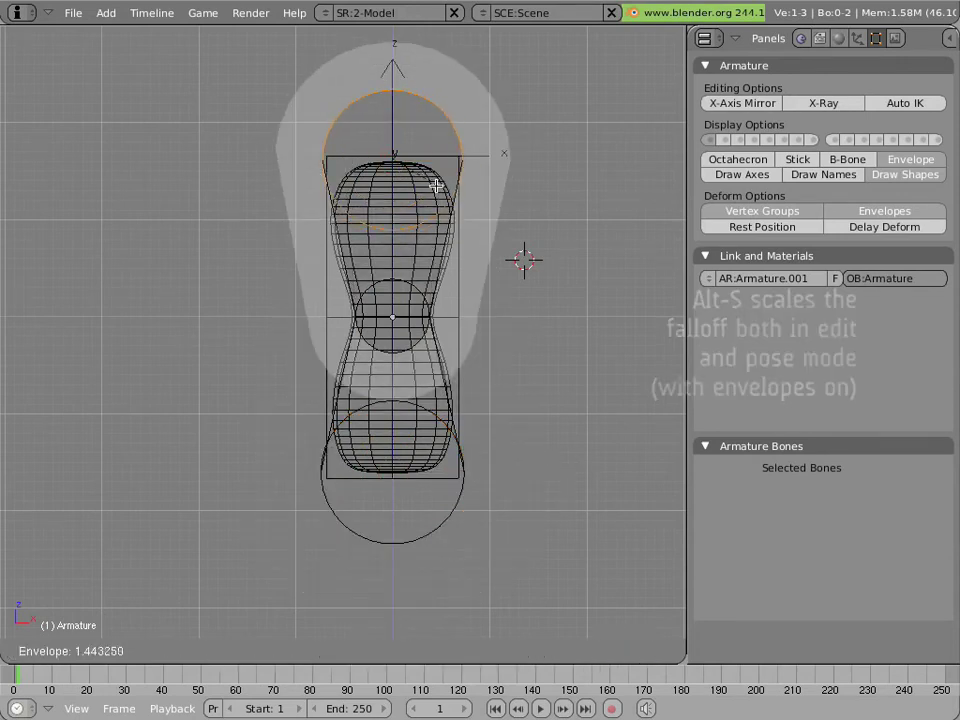
pyautogui.click(430, 200)
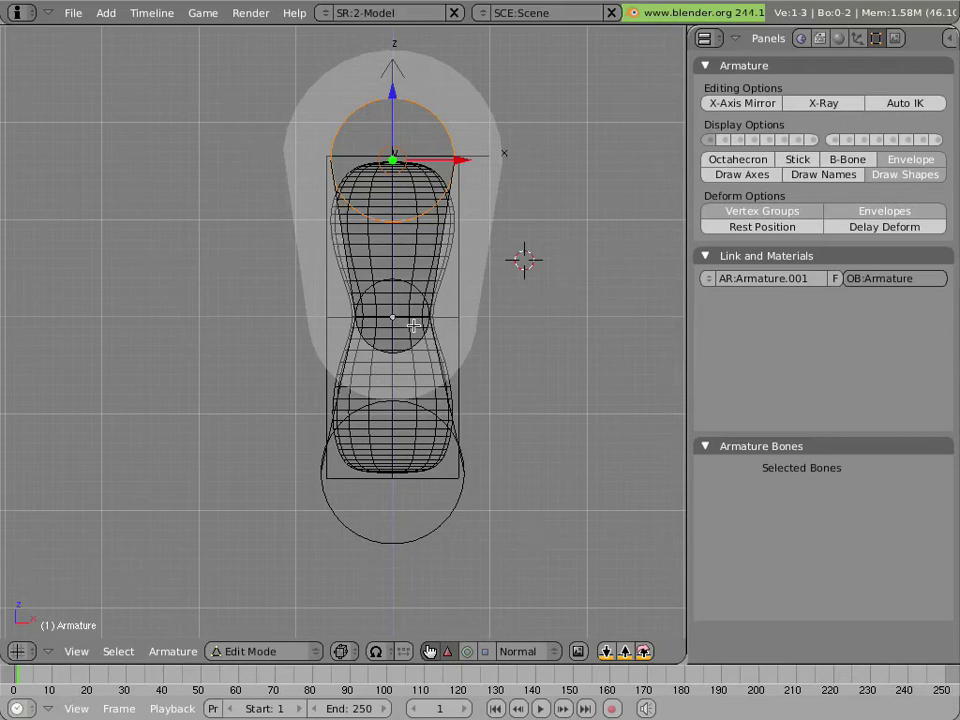
pyautogui.rightClick(486, 330)
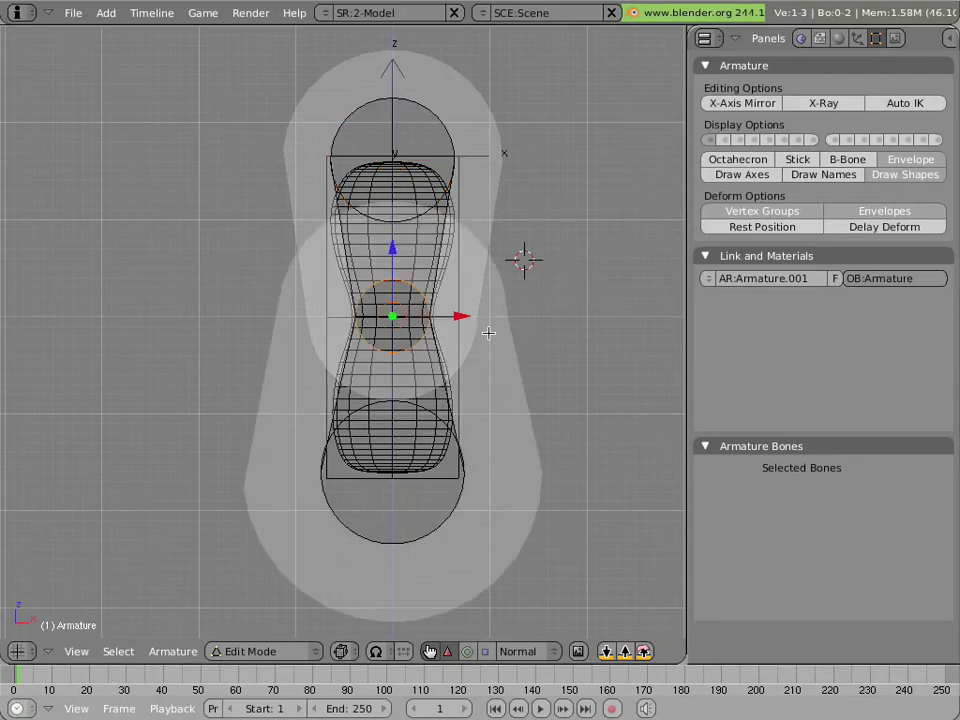
pyautogui.hotkey('alt', 's')
pyautogui.click(463, 328)
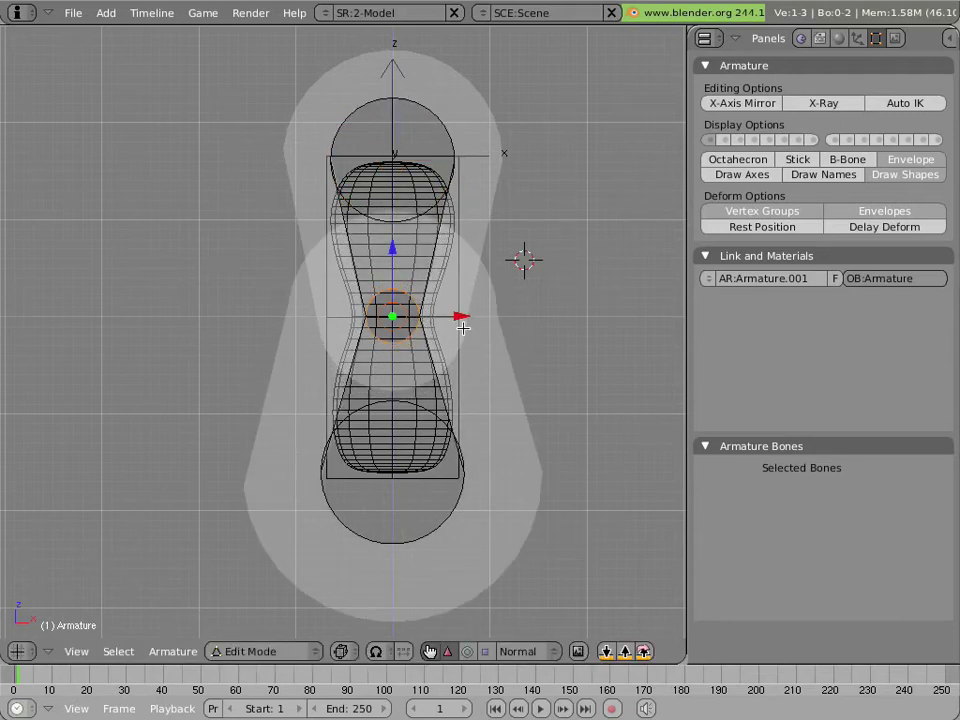
# In Pose Mode, draw the bones as sticks and rotate Bone.001 to test the bend
pyautogui.hotkey('ctrl', 'Tab')
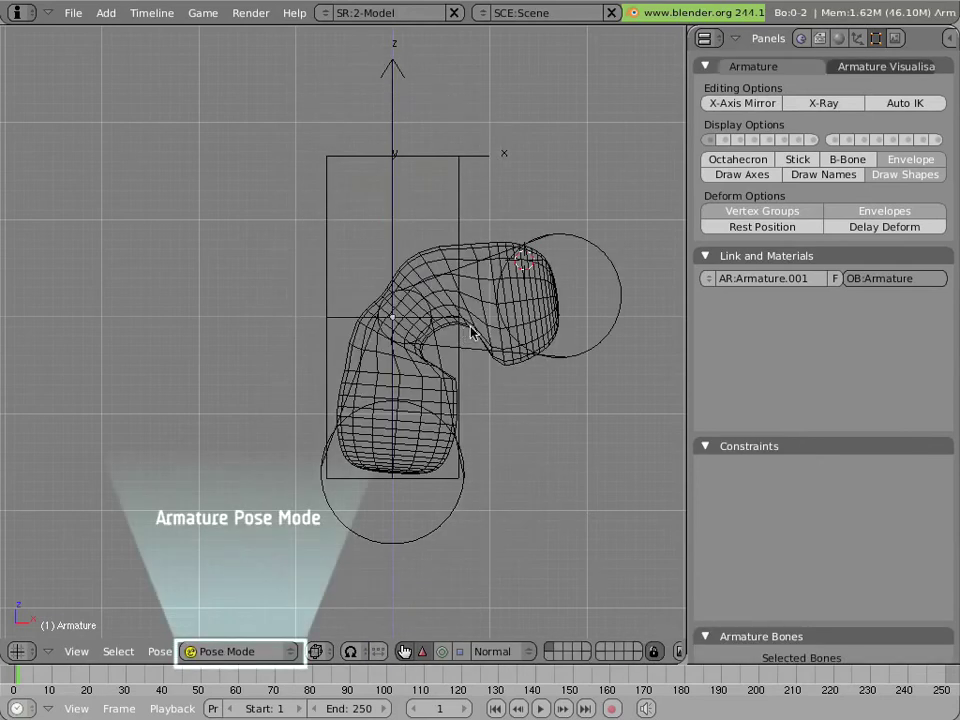
pyautogui.rightClick(465, 330)
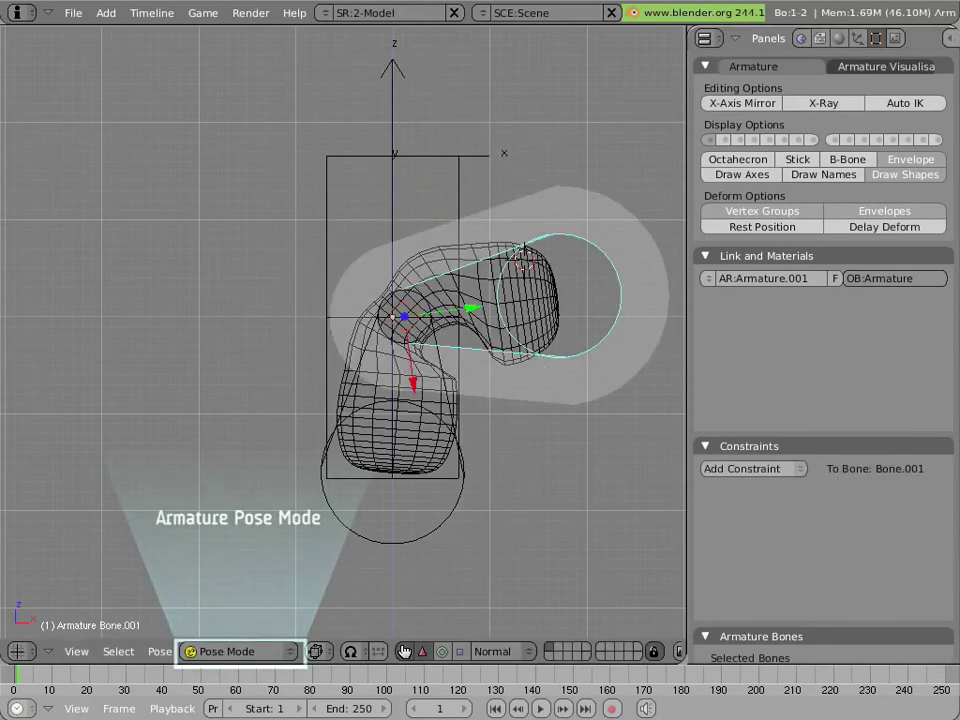
pyautogui.click(800, 160)
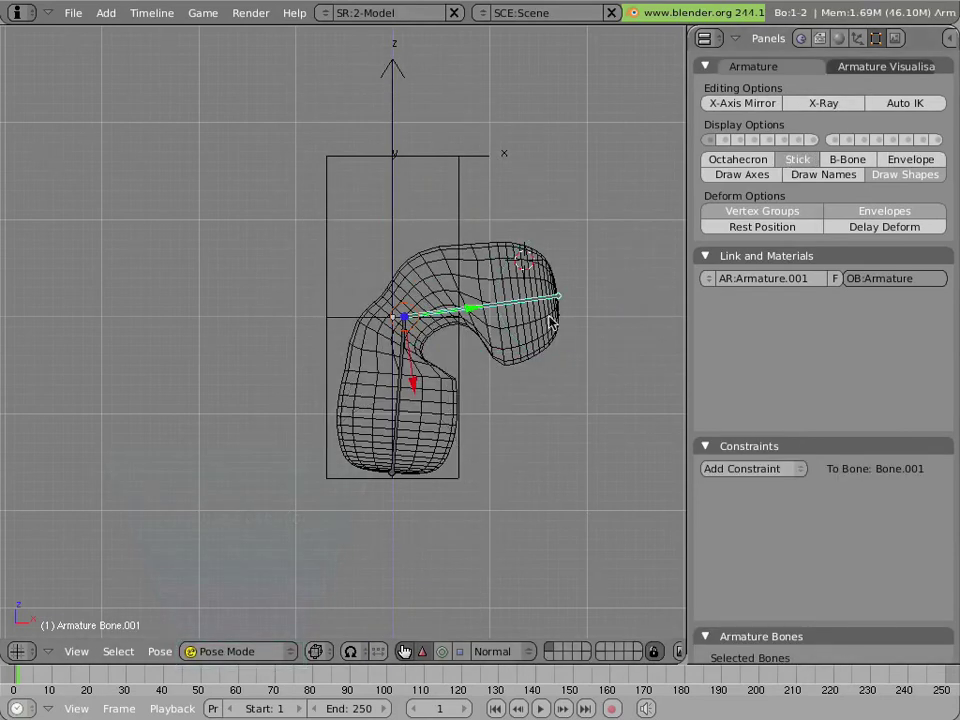
pyautogui.press('r')
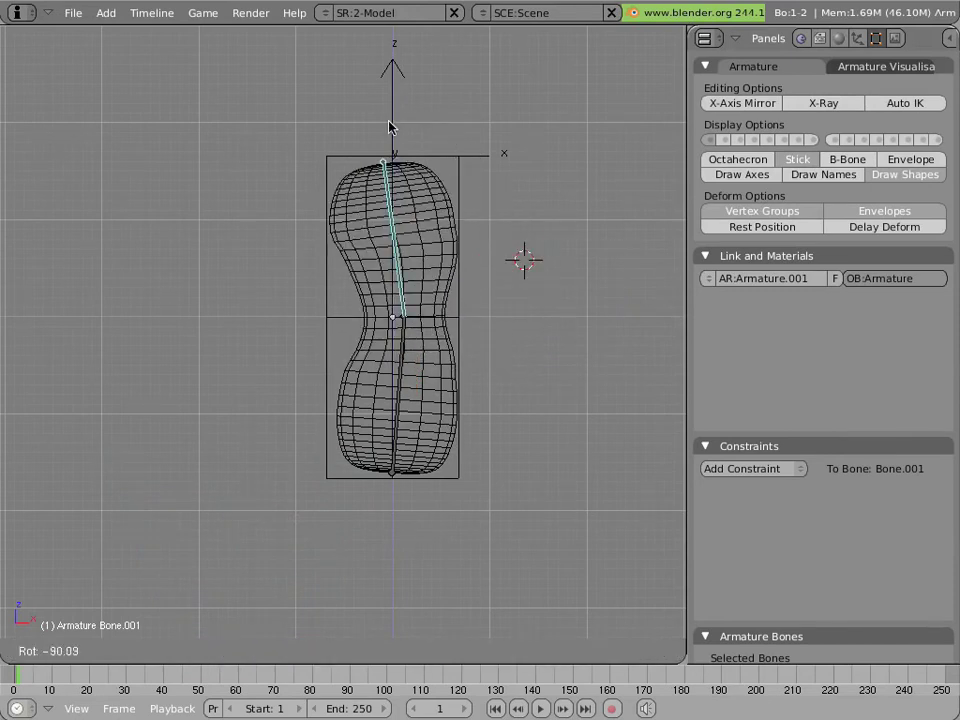
pyautogui.click(542, 293)
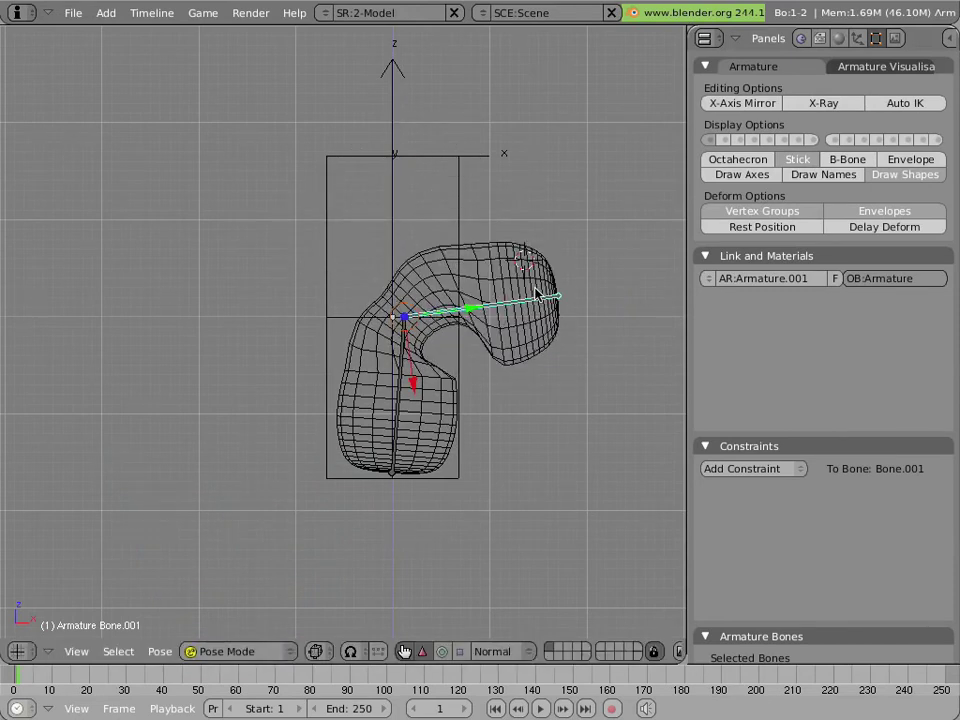
# With envelope display in Edit Mode, shrink the top tip's envelope, then return to Pose Mode
pyautogui.press('Tab')
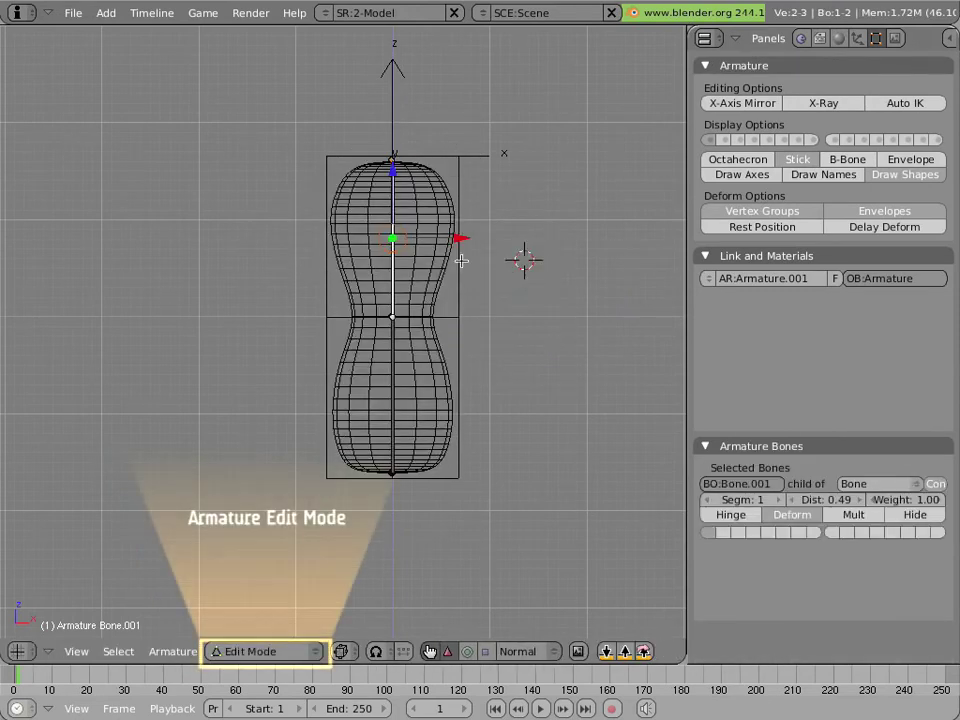
pyautogui.click(900, 159)
pyautogui.rightClick(448, 140)
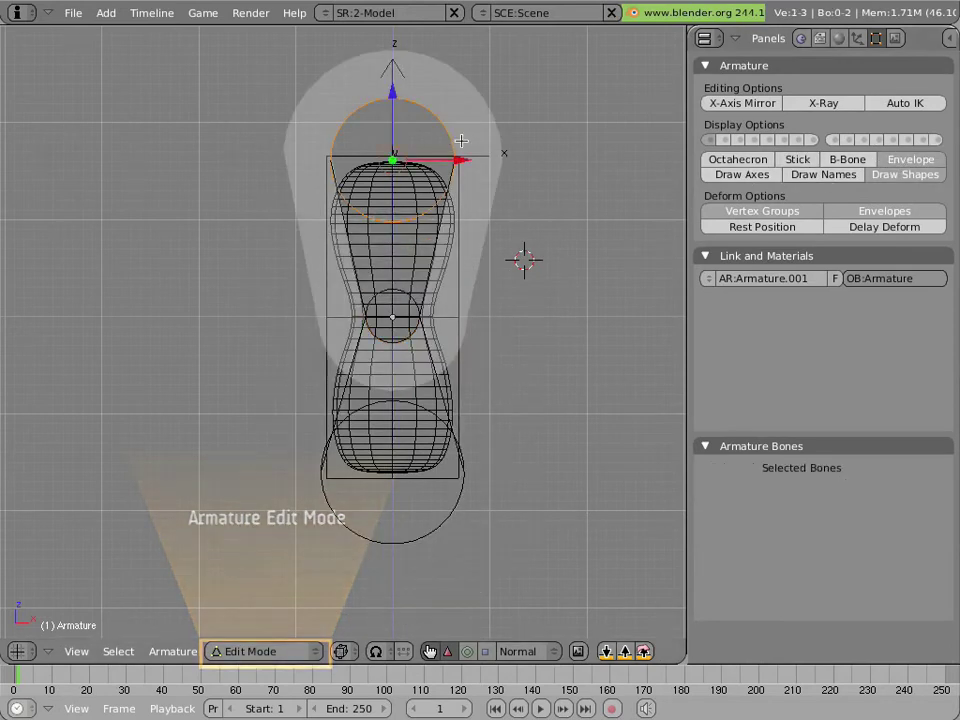
pyautogui.hotkey('alt', 's')
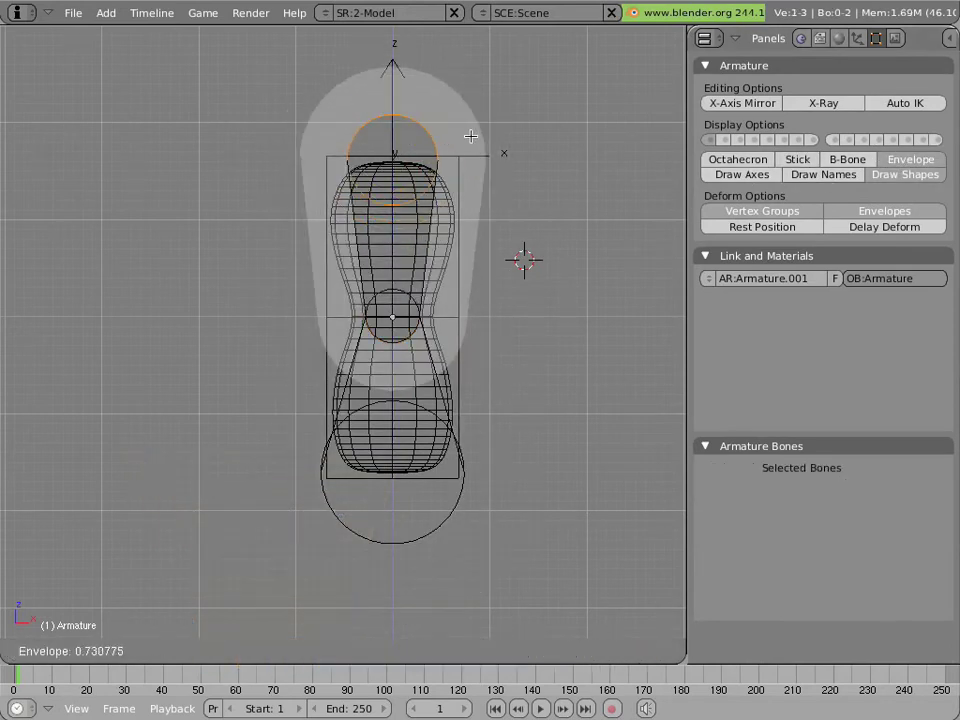
pyautogui.click(473, 133)
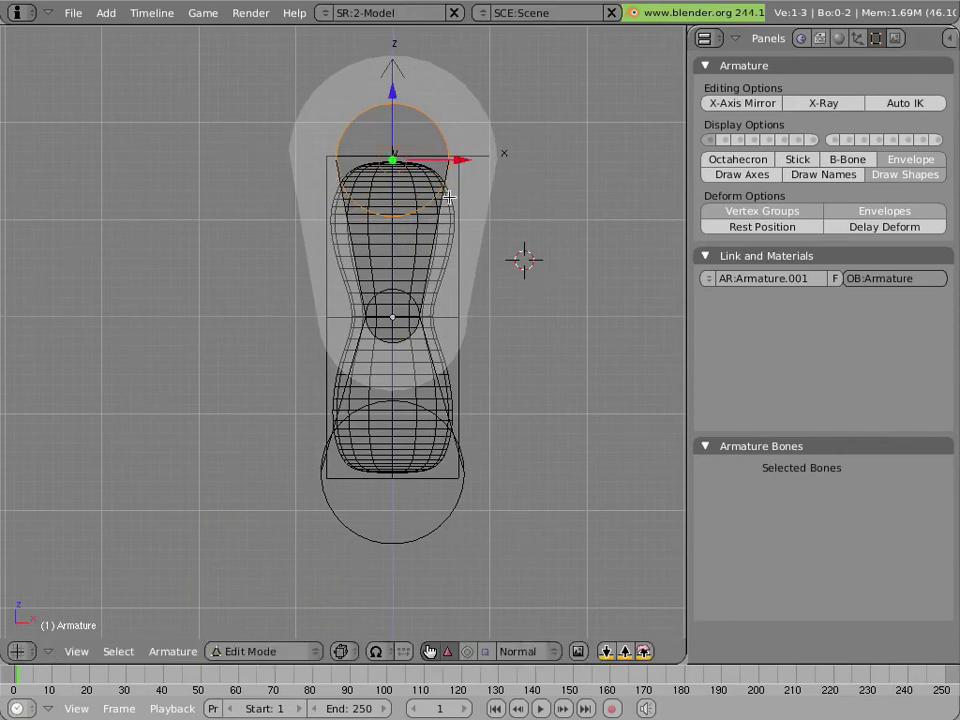
pyautogui.rightClick(440, 231)
pyautogui.hotkey('alt', 's')
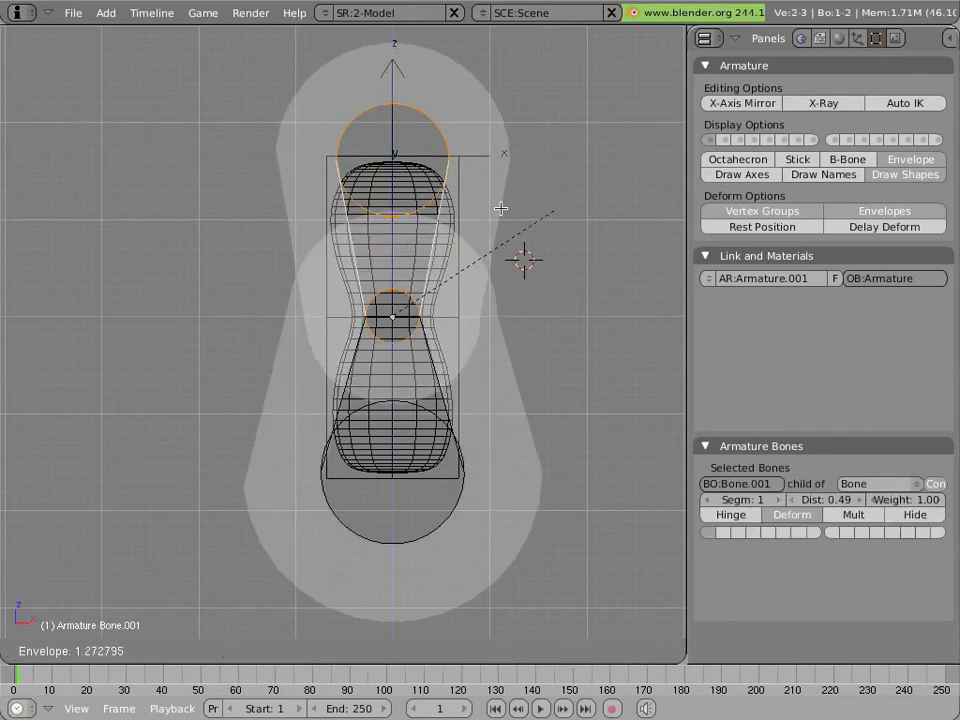
pyautogui.click(489, 206)
pyautogui.hotkey('ctrl', 'Tab')
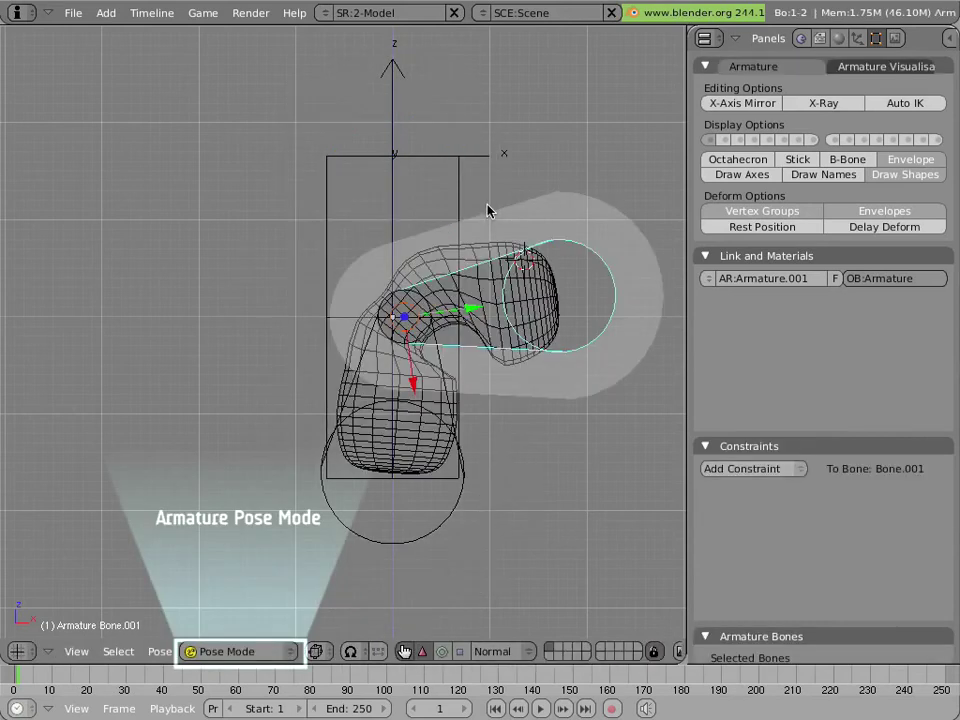
# Select the peanut mesh and move its Armature modifier above Subsurf
pyautogui.rightClick(484, 289)
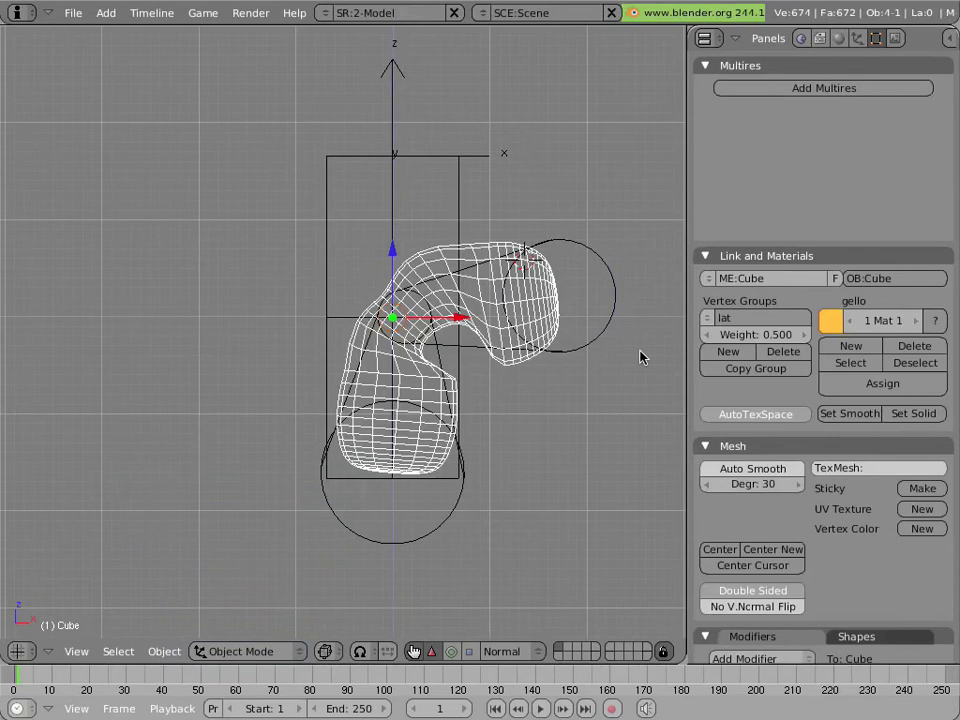
pyautogui.scroll(-6, 791, 414)
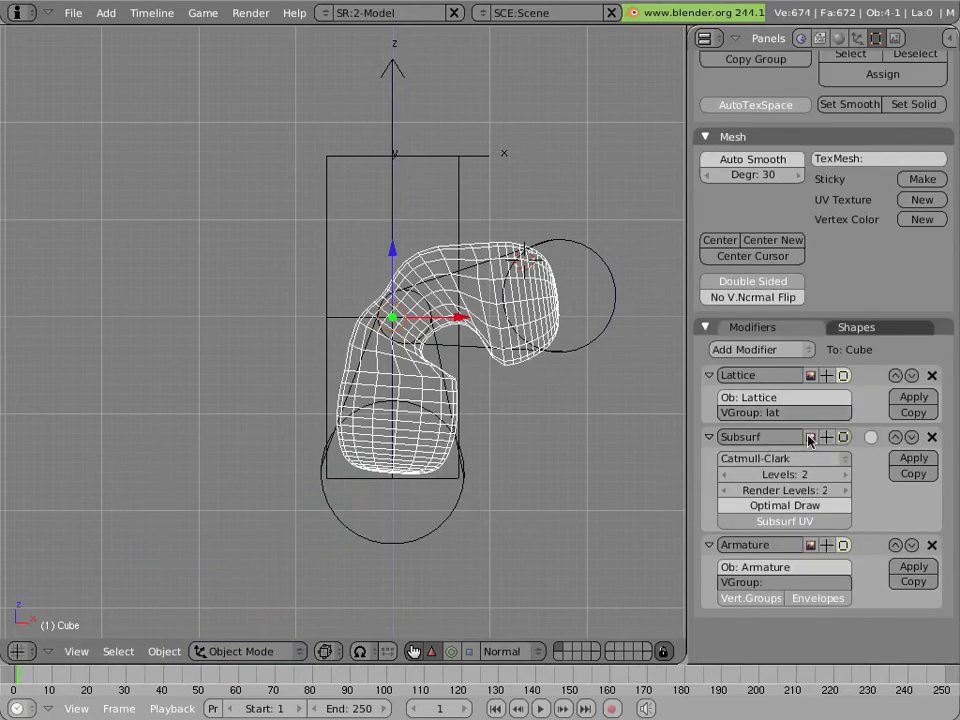
pyautogui.click(896, 545)
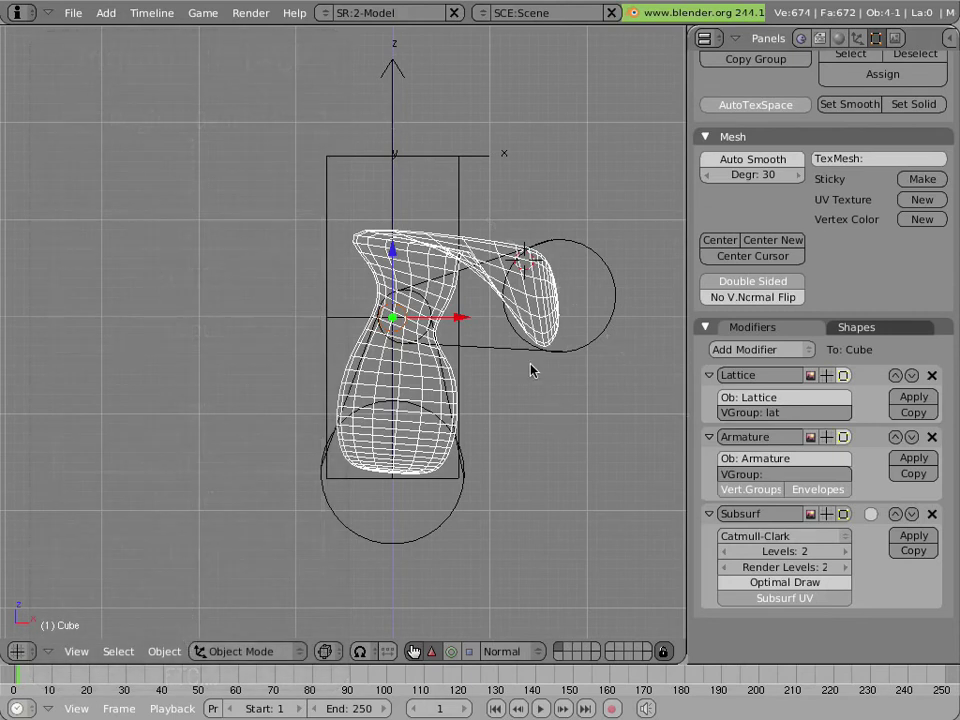
# Enlarge Bone.001's envelope in Pose Mode, then select the lower bone and the peanut mesh
pyautogui.rightClick(531, 370)
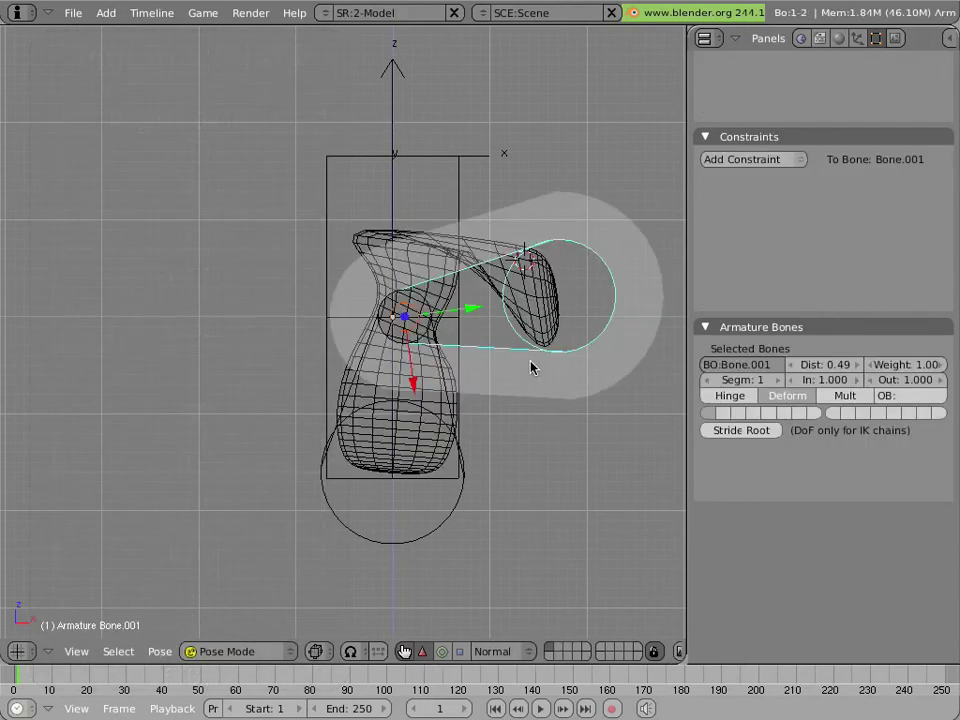
pyautogui.hotkey('alt', 's')
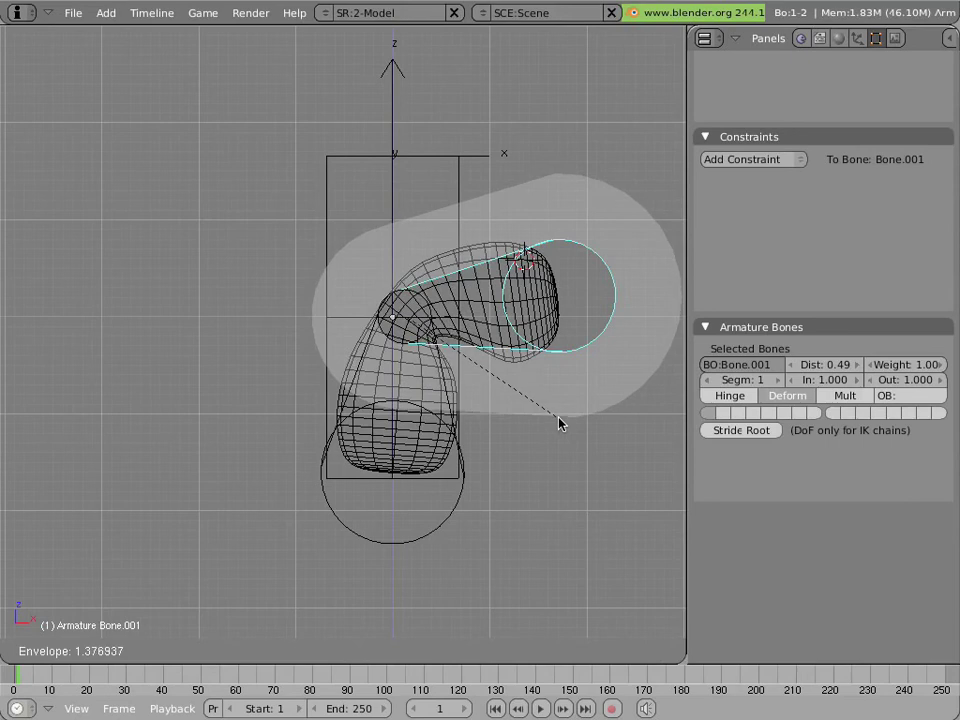
pyautogui.click(559, 420)
pyautogui.rightClick(449, 412)
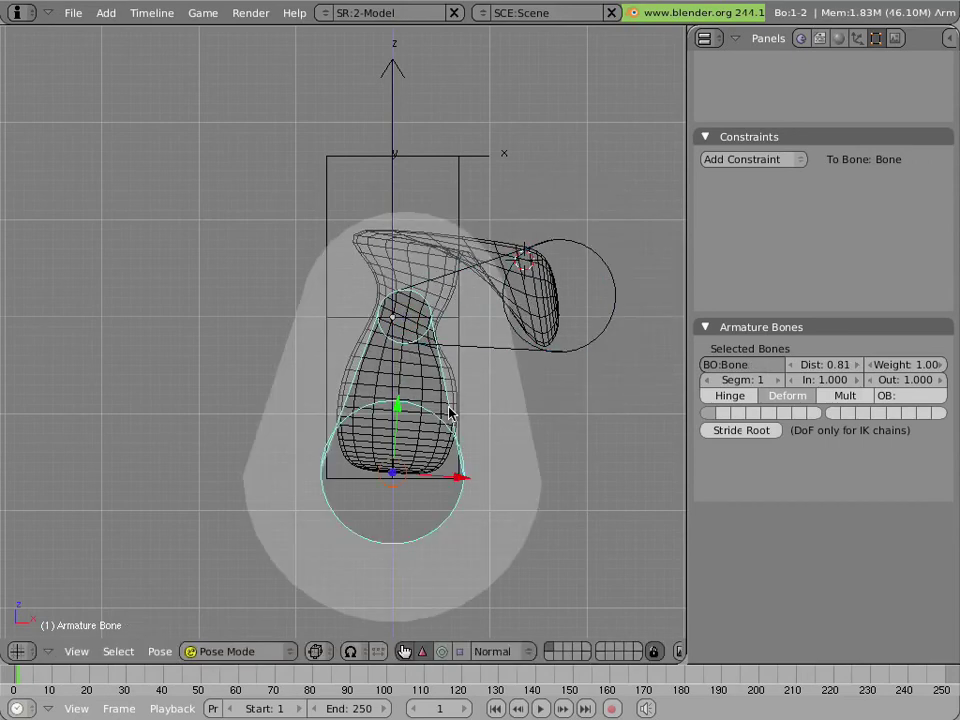
pyautogui.rightClick(555, 324)
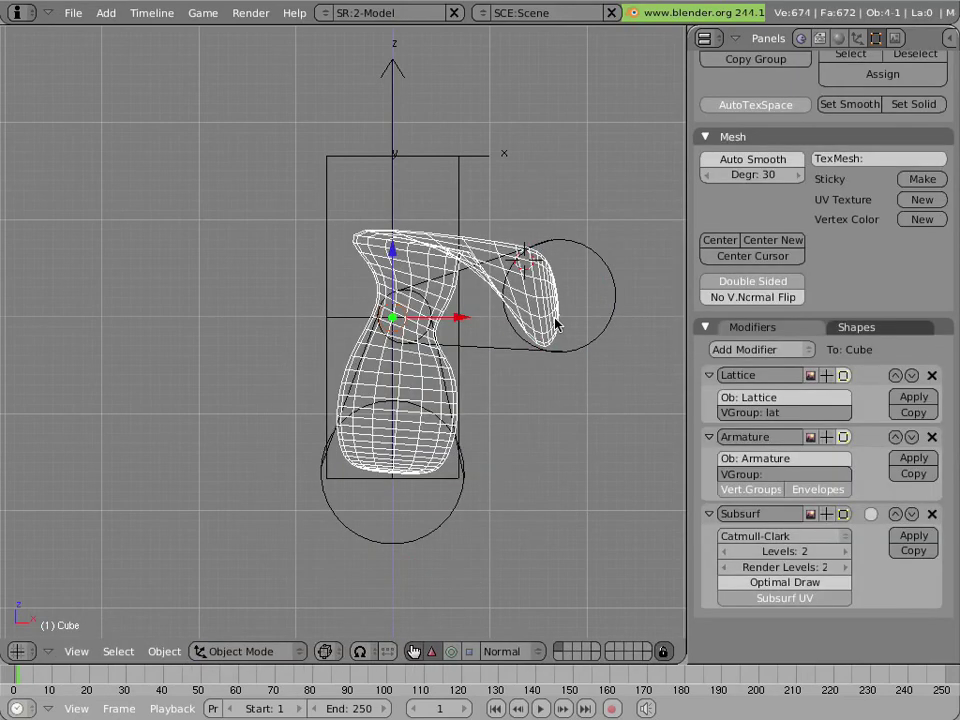
# With Subsurf hidden, widen Bone.001's envelope to 0.59, then restore Subsurf and solid shading
pyautogui.click(829, 515)
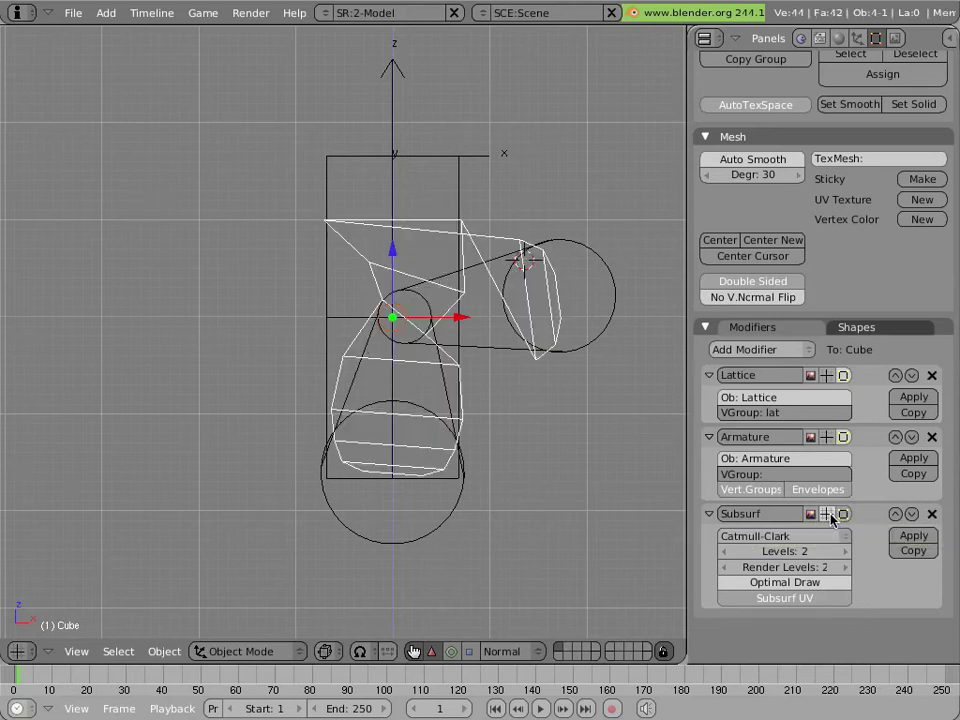
pyautogui.rightClick(497, 347)
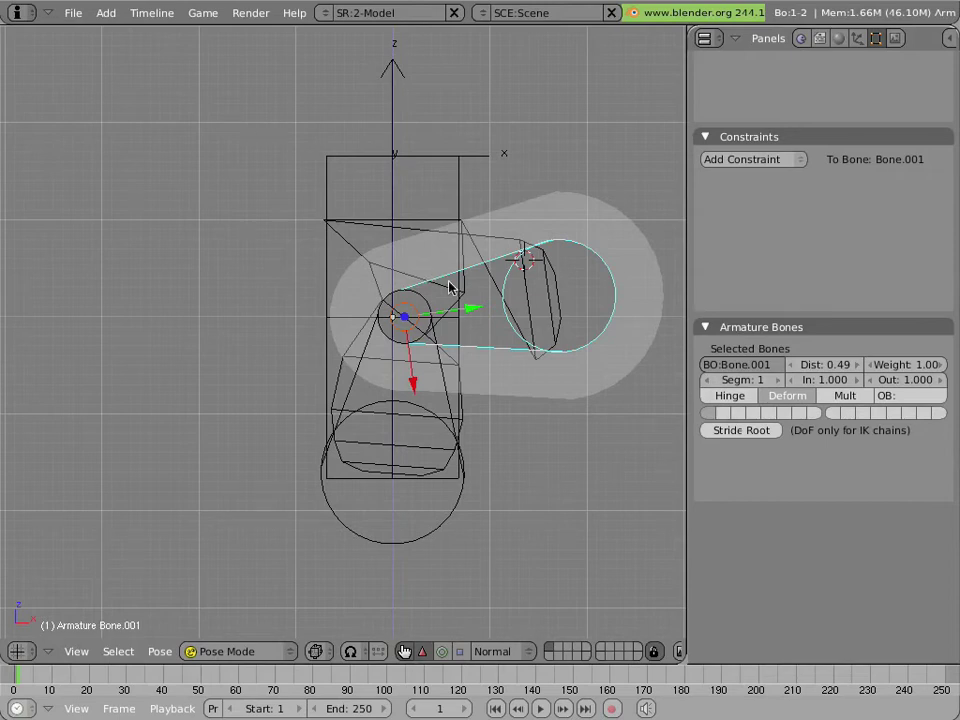
pyautogui.hotkey('alt', 's')
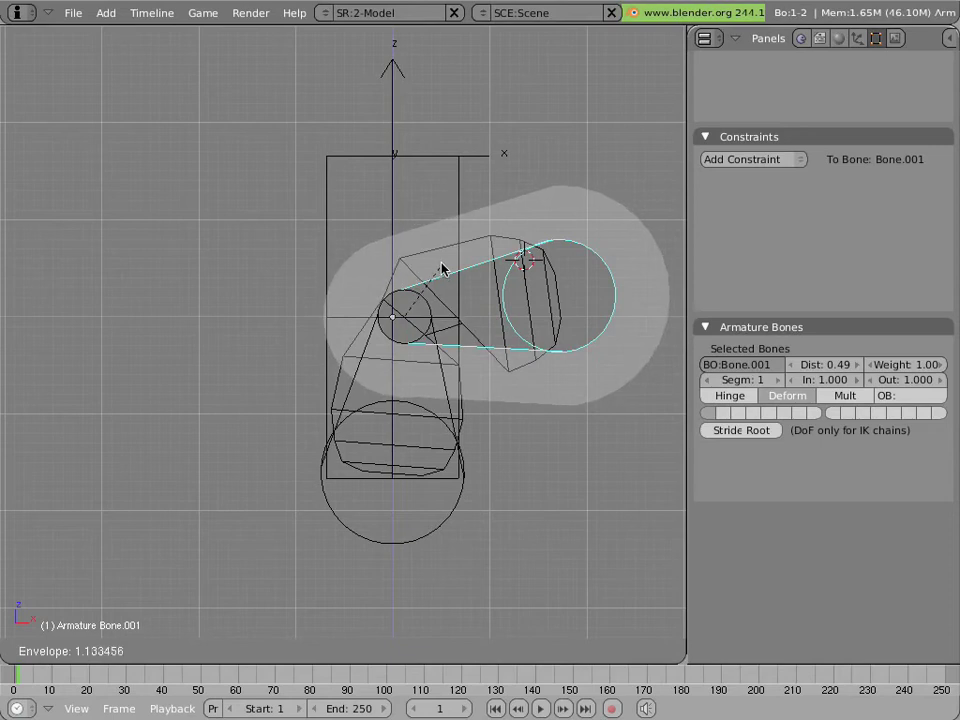
pyautogui.click(440, 265)
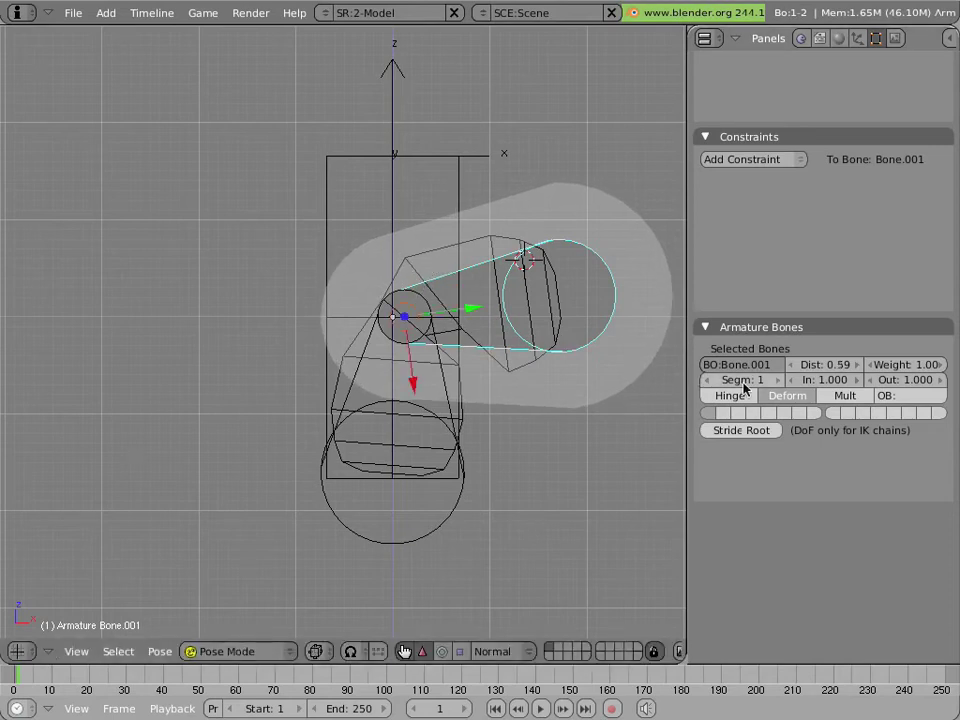
pyautogui.rightClick(506, 365)
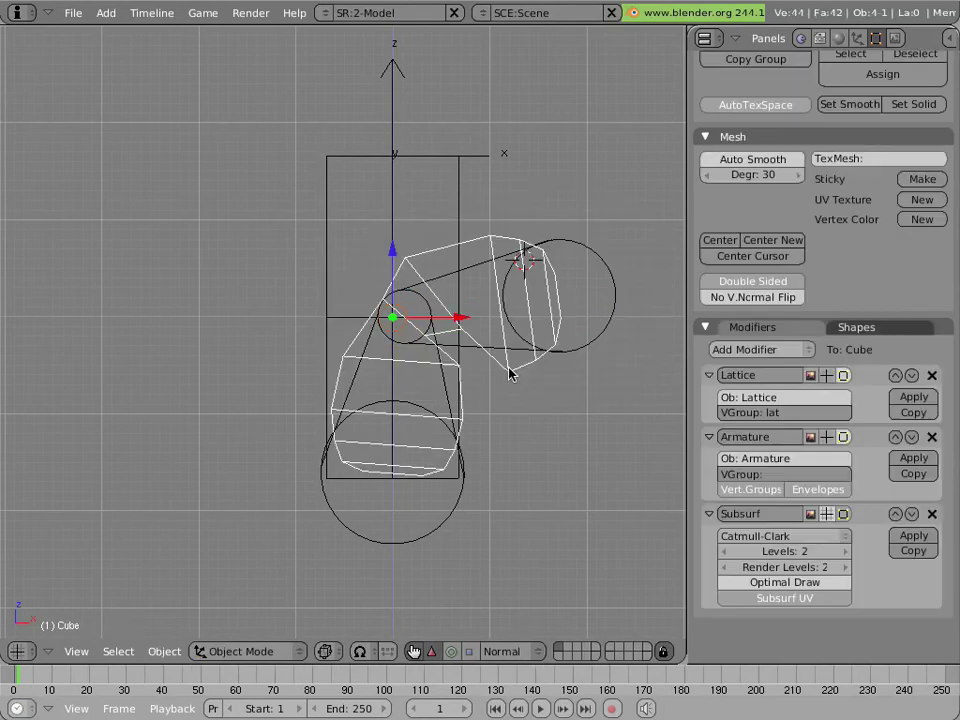
pyautogui.click(828, 517)
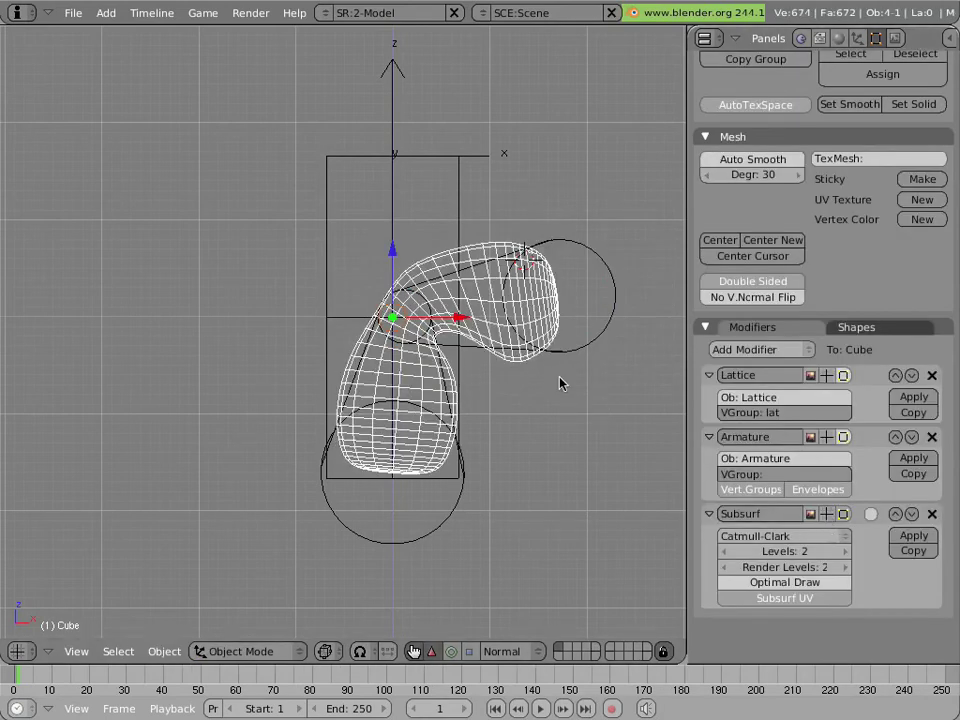
pyautogui.press('z')
pyautogui.press('z')
pyautogui.rightClick(620, 306)
# Draw the armature as sticks over a solid-shaded mesh with X-Ray enabled
pyautogui.scroll(5, 784, 150)
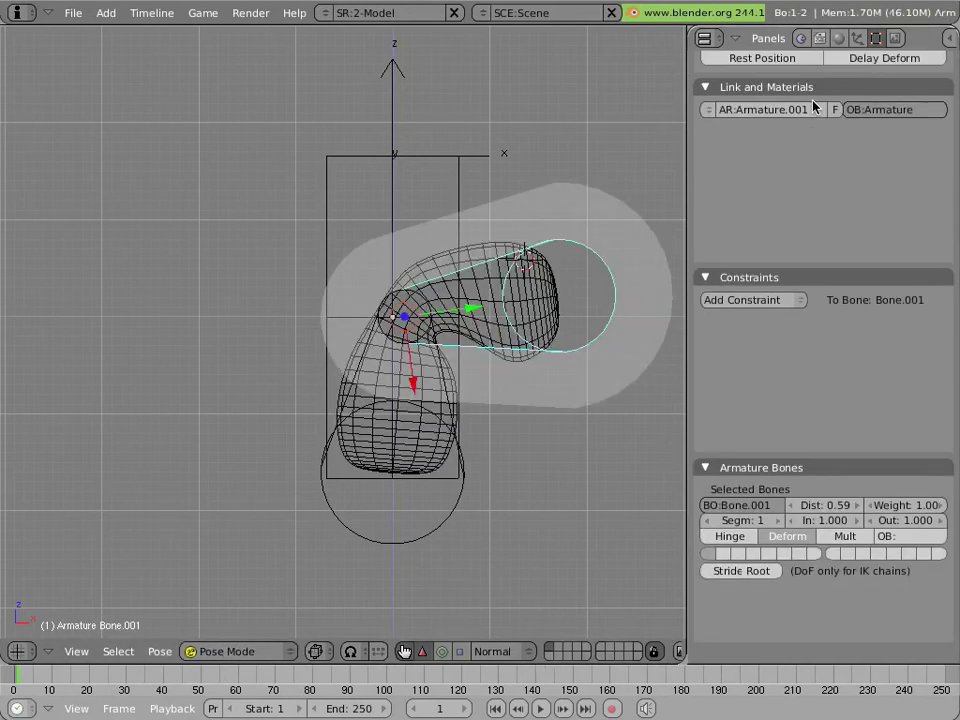
pyautogui.click(792, 159)
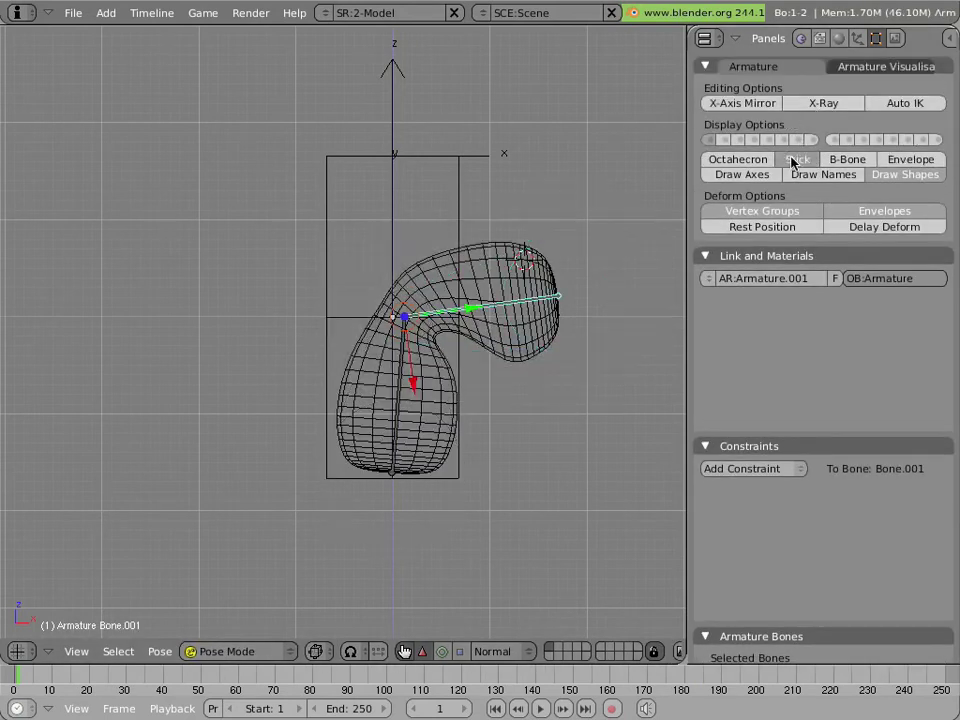
pyautogui.click(320, 652)
pyautogui.click(330, 594)
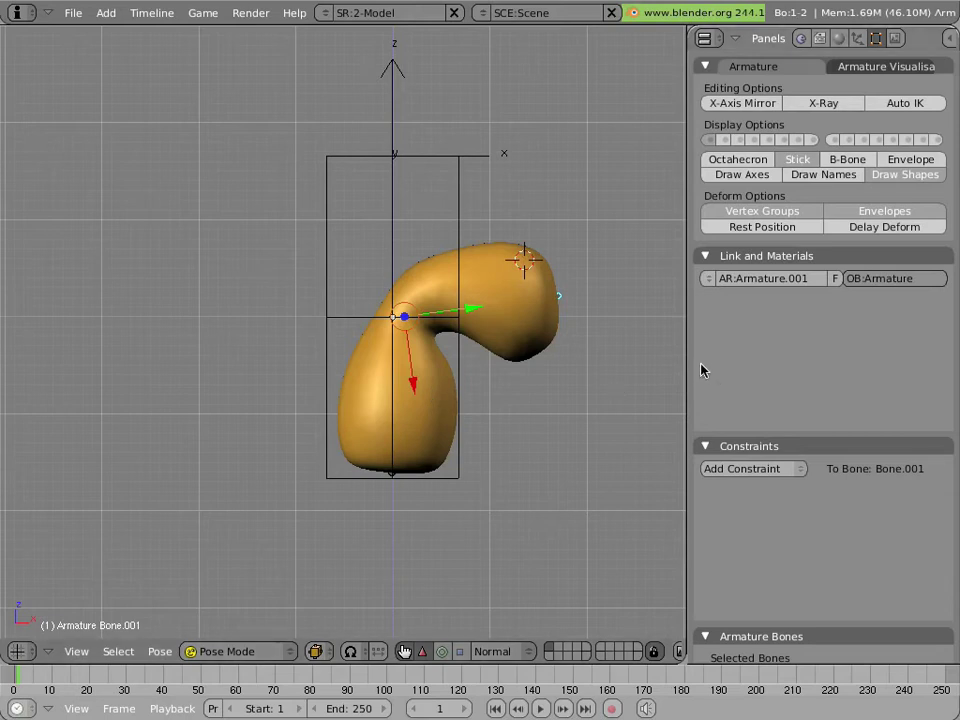
pyautogui.click(811, 106)
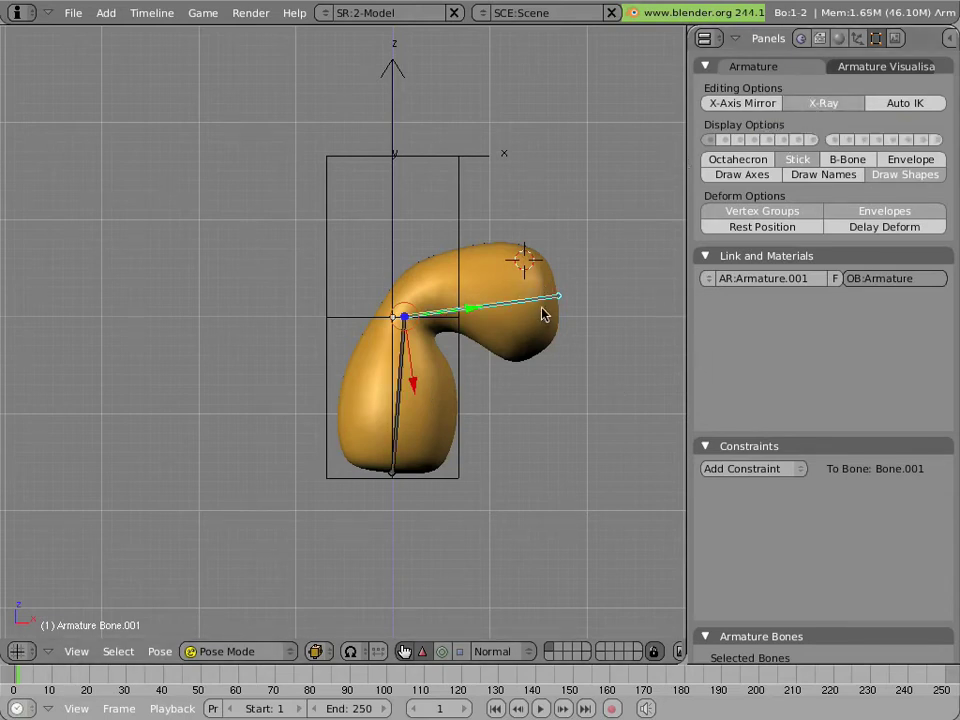
# Rotate Bone.001 and the lower bone so the peanut tilts left and curls upward
pyautogui.press('r')
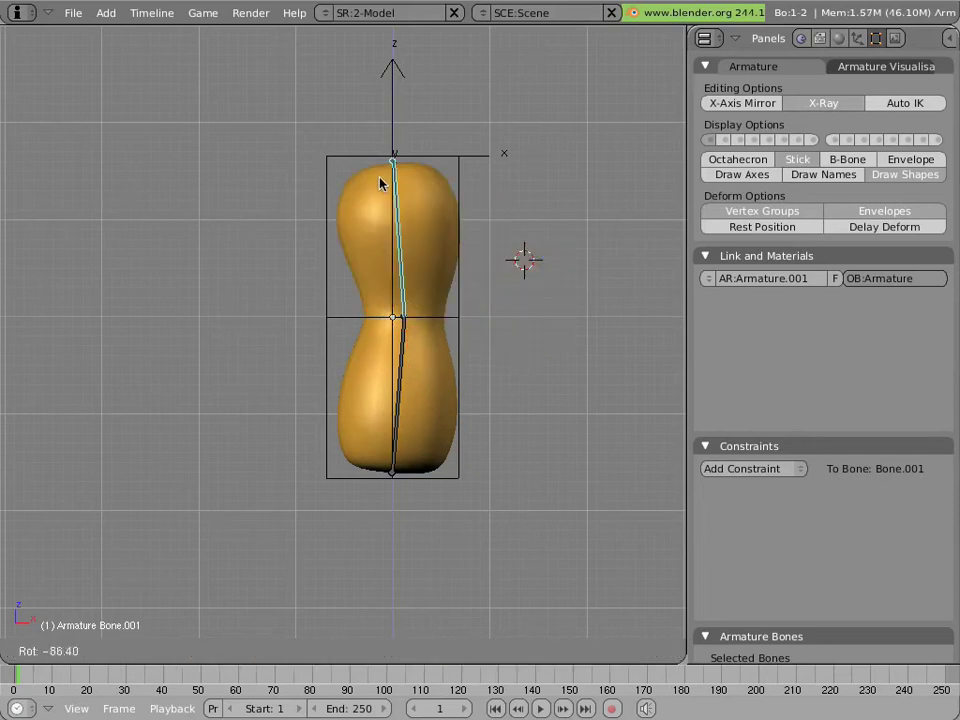
pyautogui.click(549, 297)
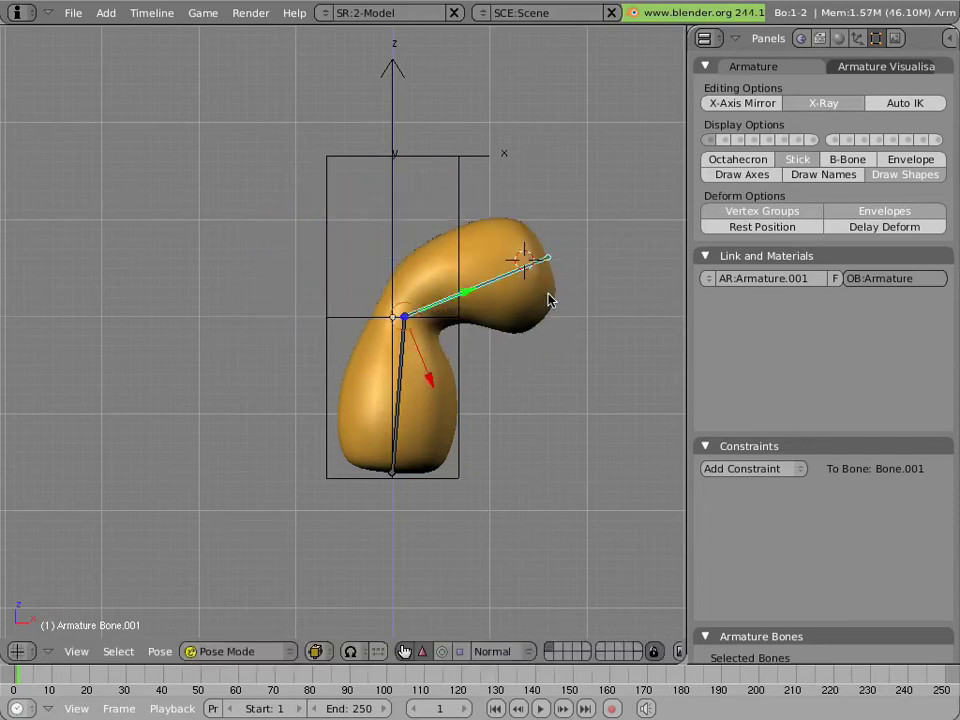
pyautogui.rightClick(405, 345)
pyautogui.press('r')
pyautogui.click(258, 258)
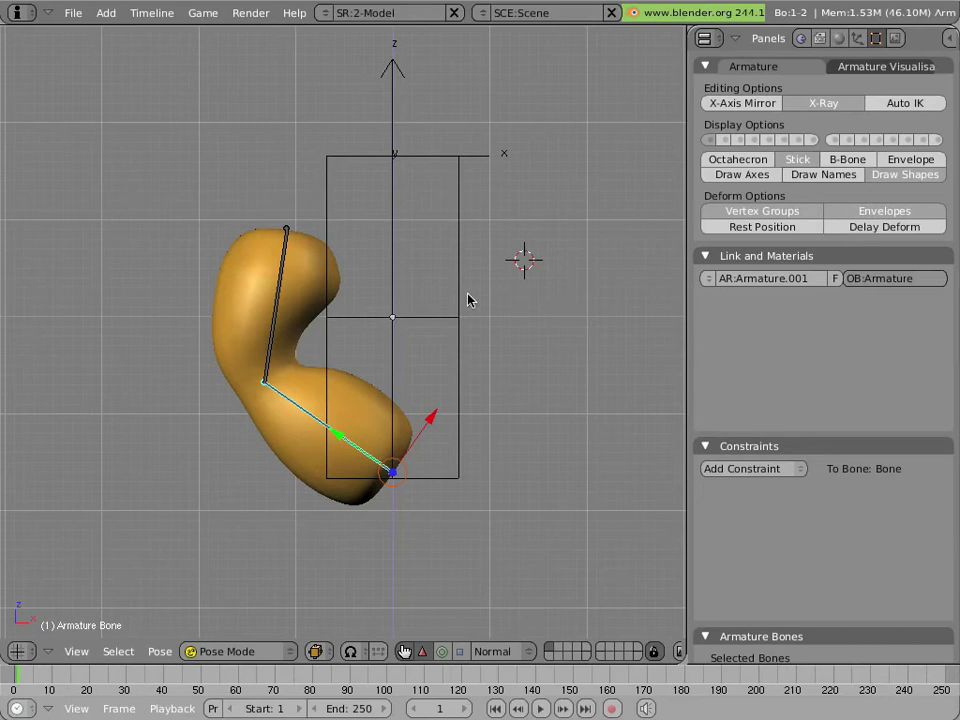
pyautogui.rightClick(276, 291)
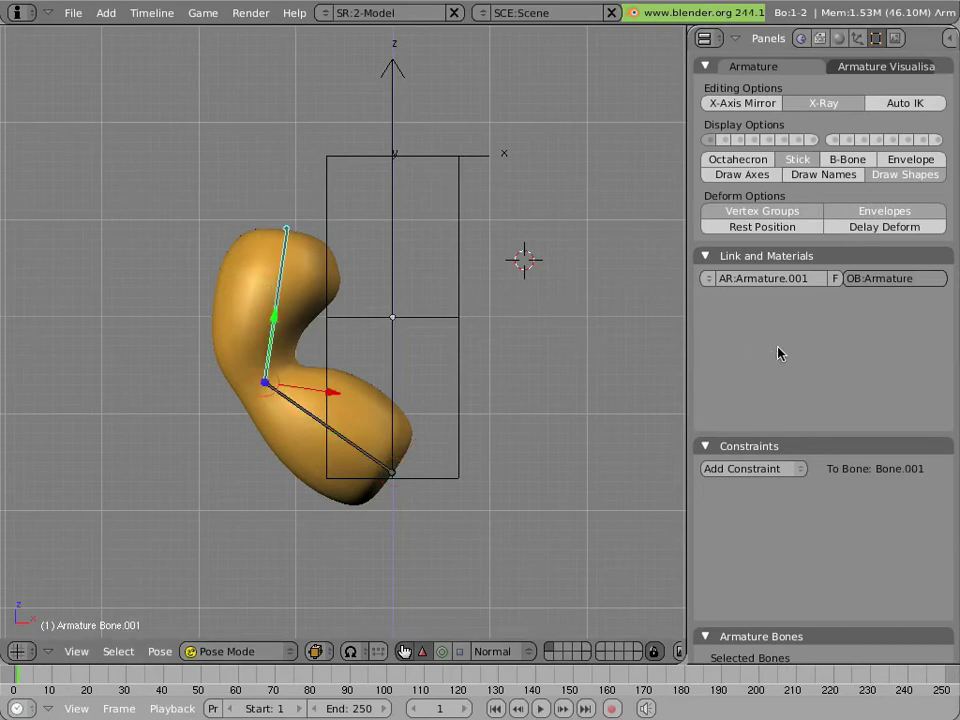
# Toggle Bone.001's Deform option on and off to compare, leaving it enabled
pyautogui.scroll(-5, 860, 325)
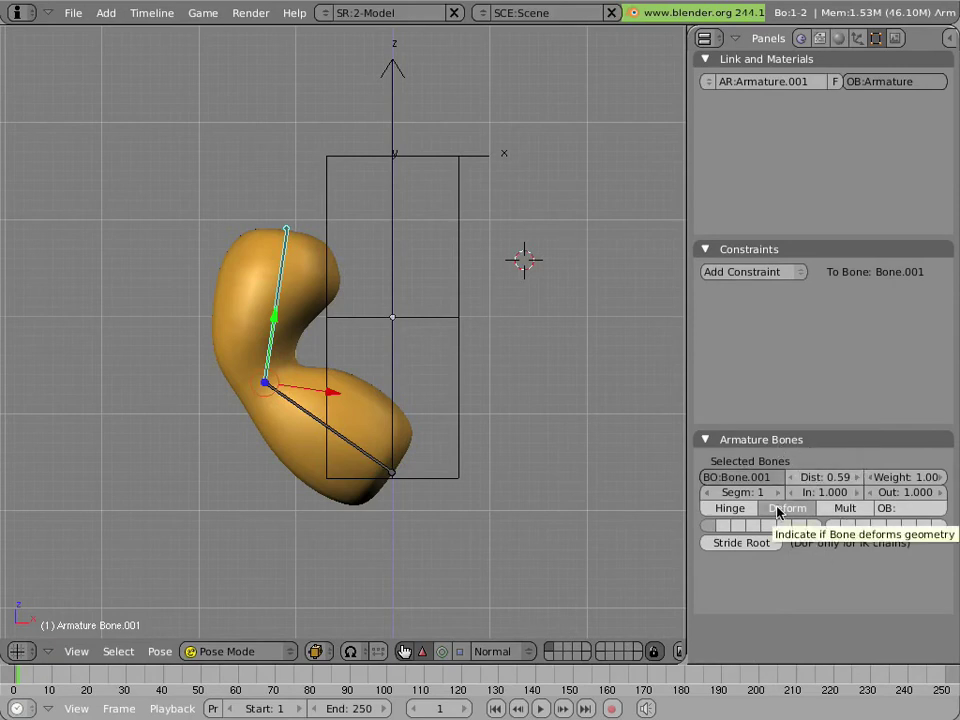
pyautogui.click(778, 509)
pyautogui.click(787, 508)
pyautogui.click(787, 508)
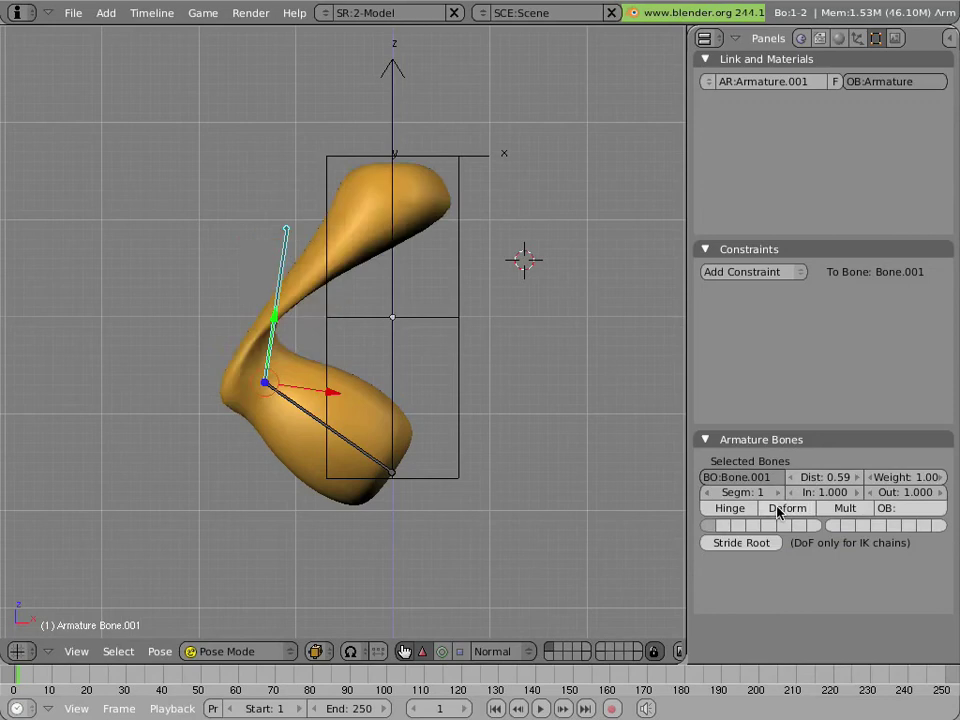
pyautogui.click(778, 509)
pyautogui.click(778, 509)
pyautogui.click(778, 509)
pyautogui.click(778, 509)
pyautogui.click(778, 509)
pyautogui.click(778, 509)
pyautogui.click(778, 509)
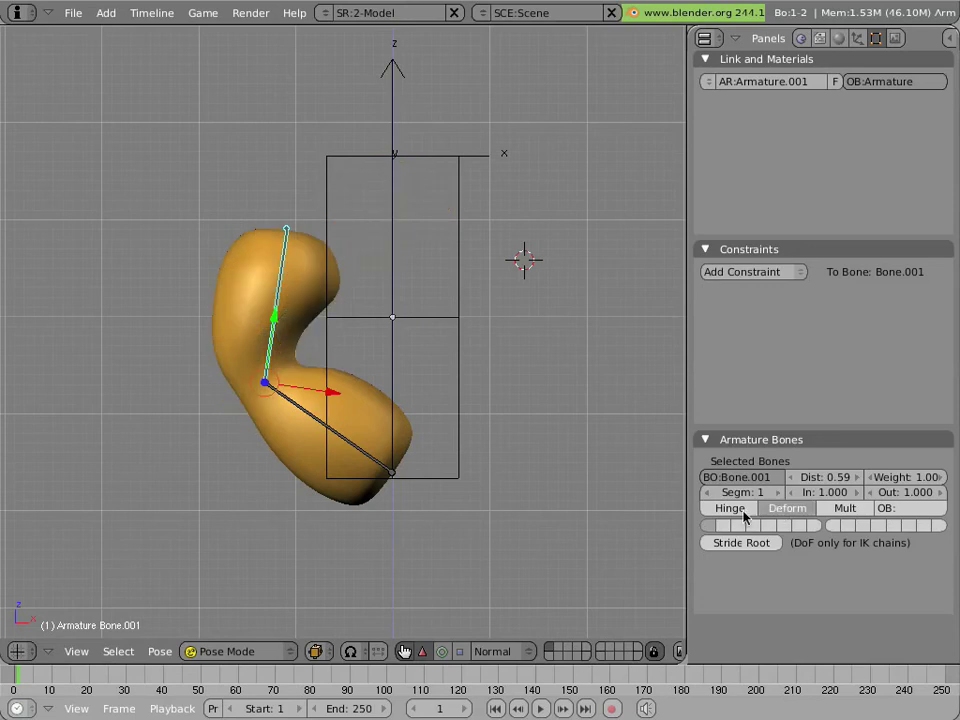
# Clear both bones' rotations with Alt+R so the peanut stands upright
pyautogui.keyDown('shift'); pyautogui.rightClick(297, 401); pyautogui.keyUp('shift')
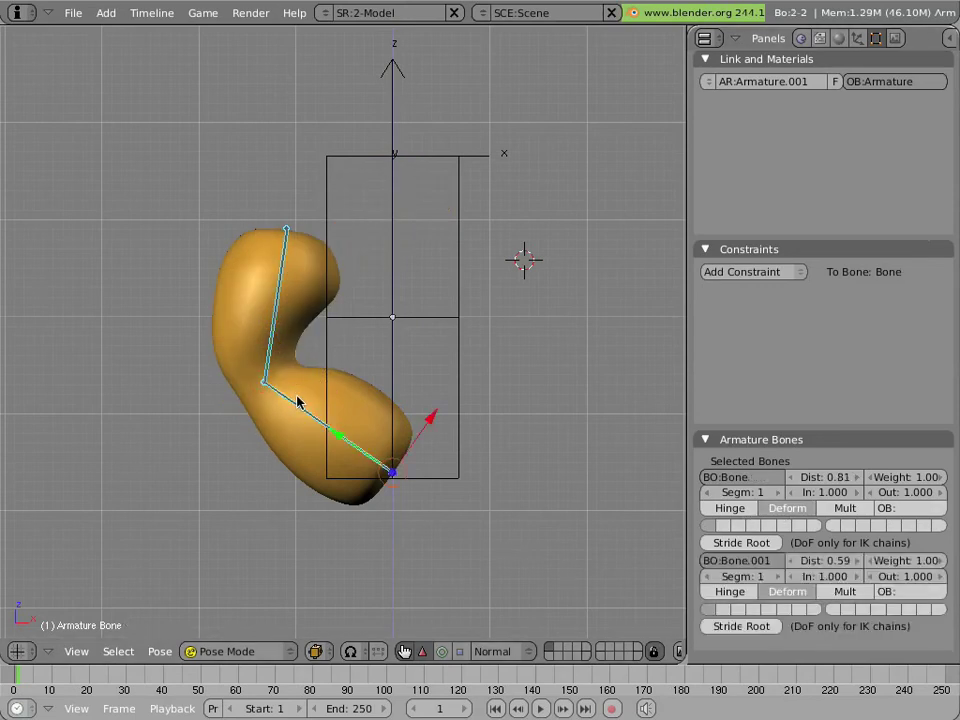
pyautogui.hotkey('alt', 'r')
pyautogui.click(297, 401)
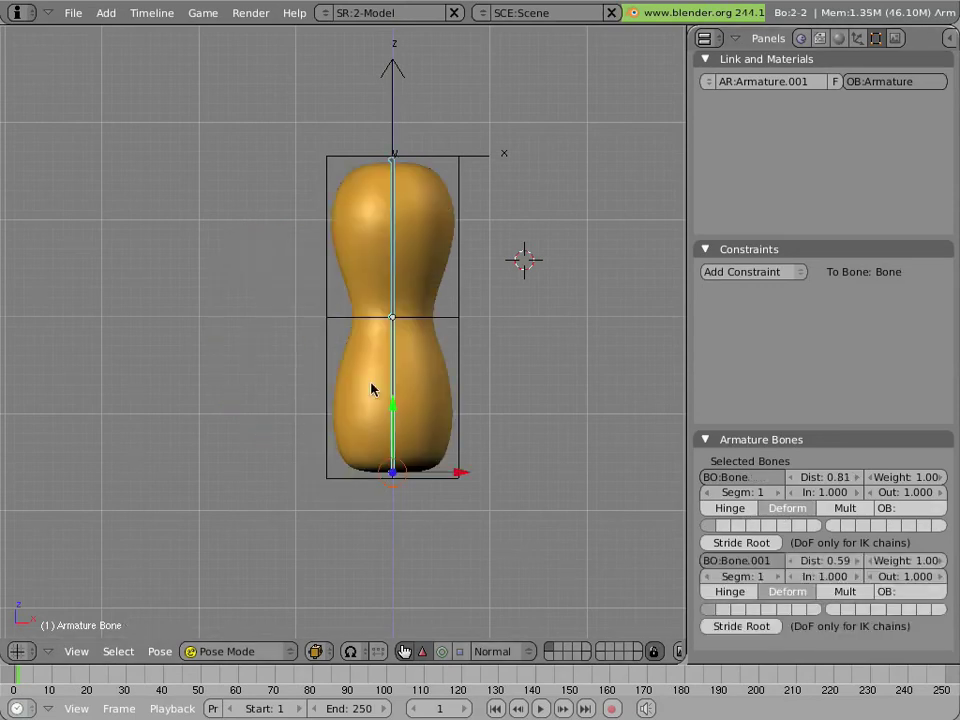
# Inspect the peanut mesh and both bones' settings, ending with the Cube selected
pyautogui.rightClick(416, 227)
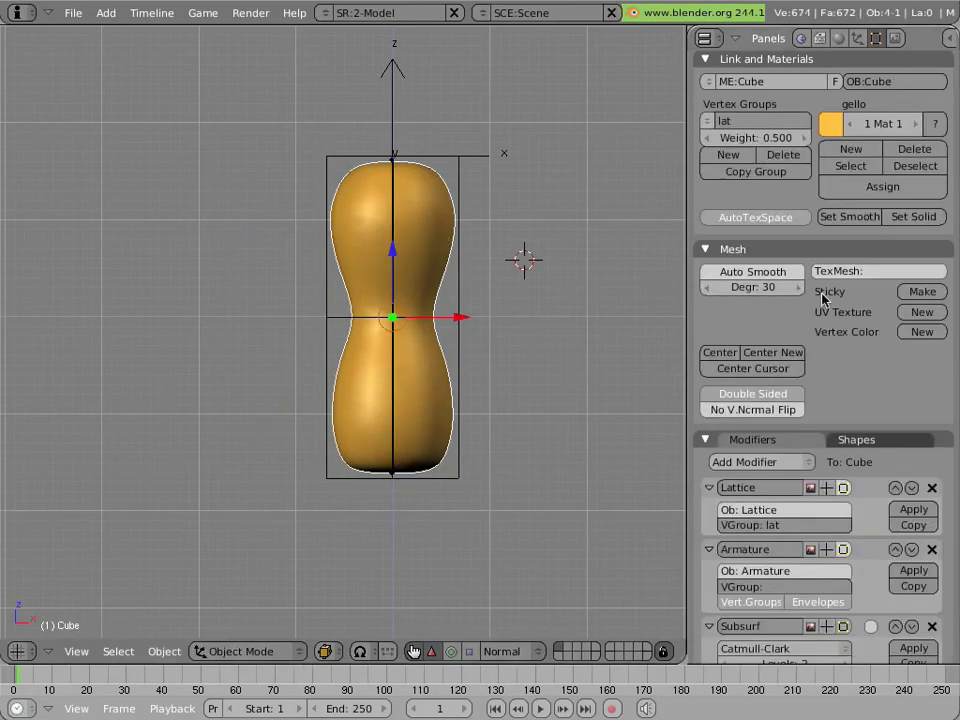
pyautogui.scroll(-5, 822, 299)
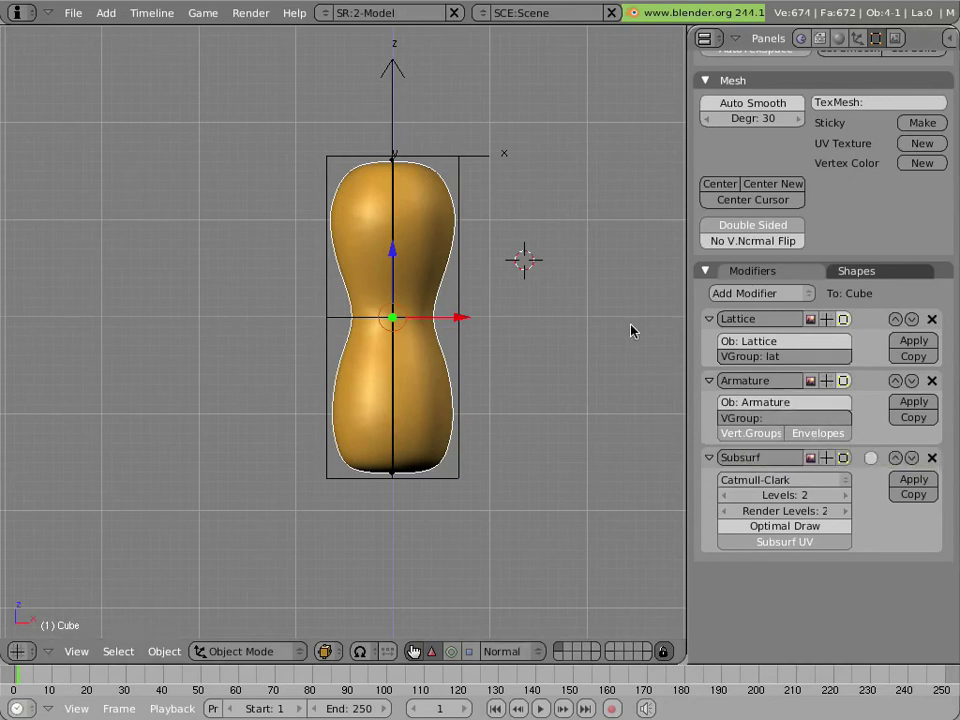
pyautogui.rightClick(389, 216)
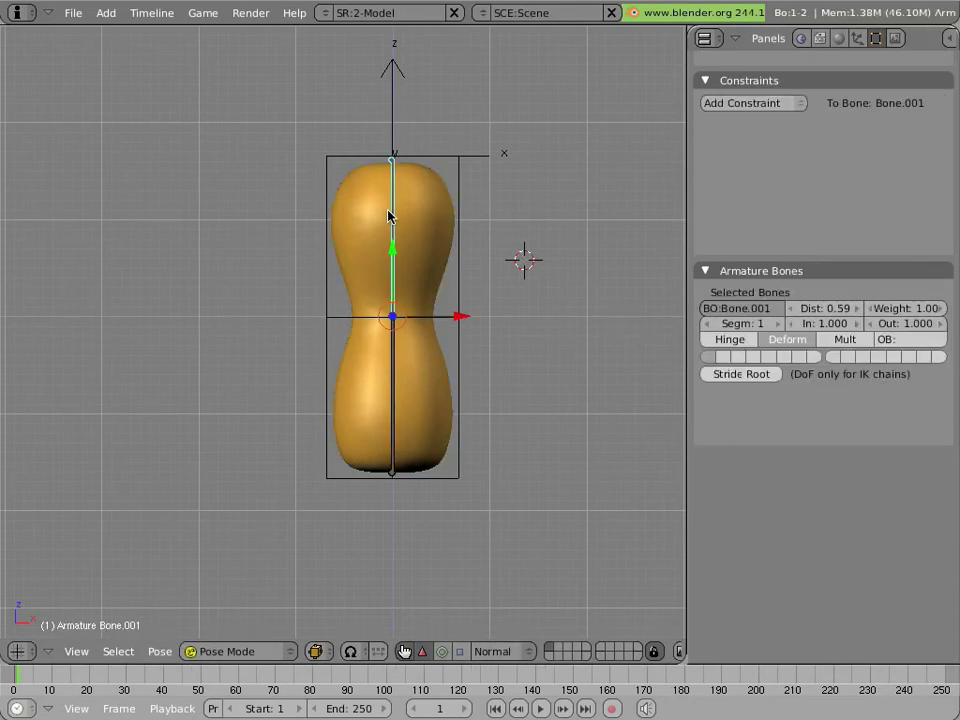
pyautogui.rightClick(388, 338)
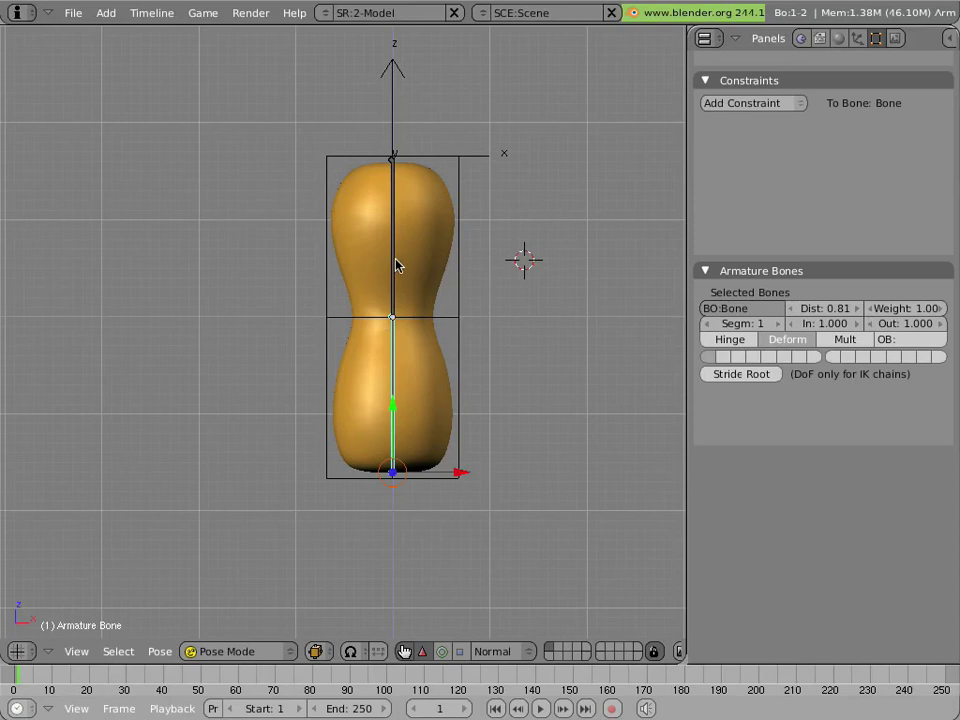
pyautogui.rightClick(433, 252)
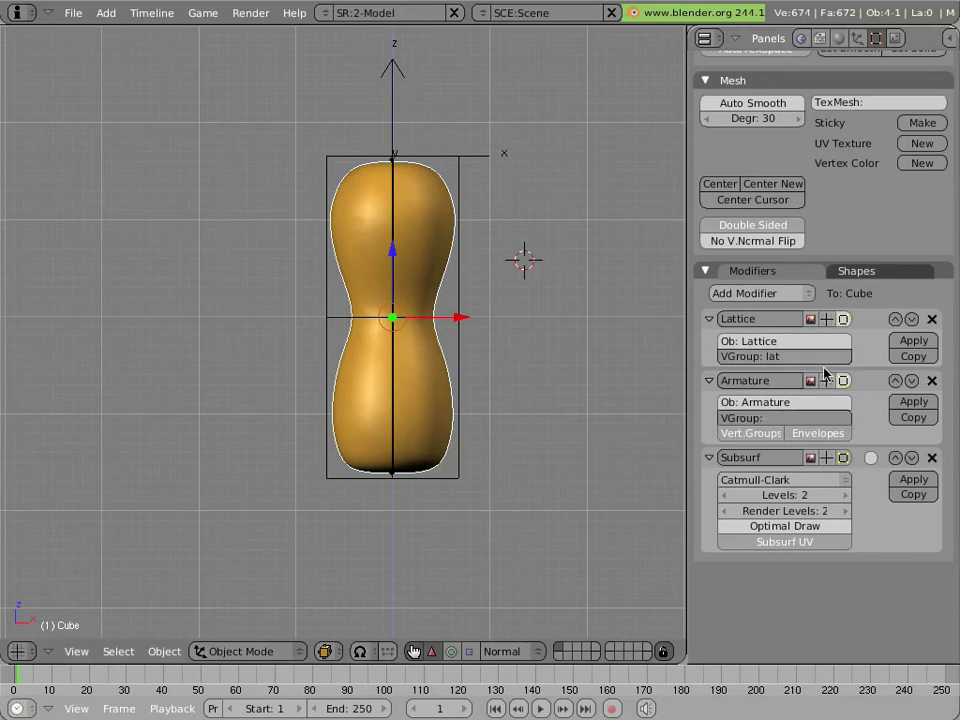
# In Weight Paint mode on Bone.001, paint the peanut's top at weight 1.000 with Mix blending
pyautogui.click(245, 651)
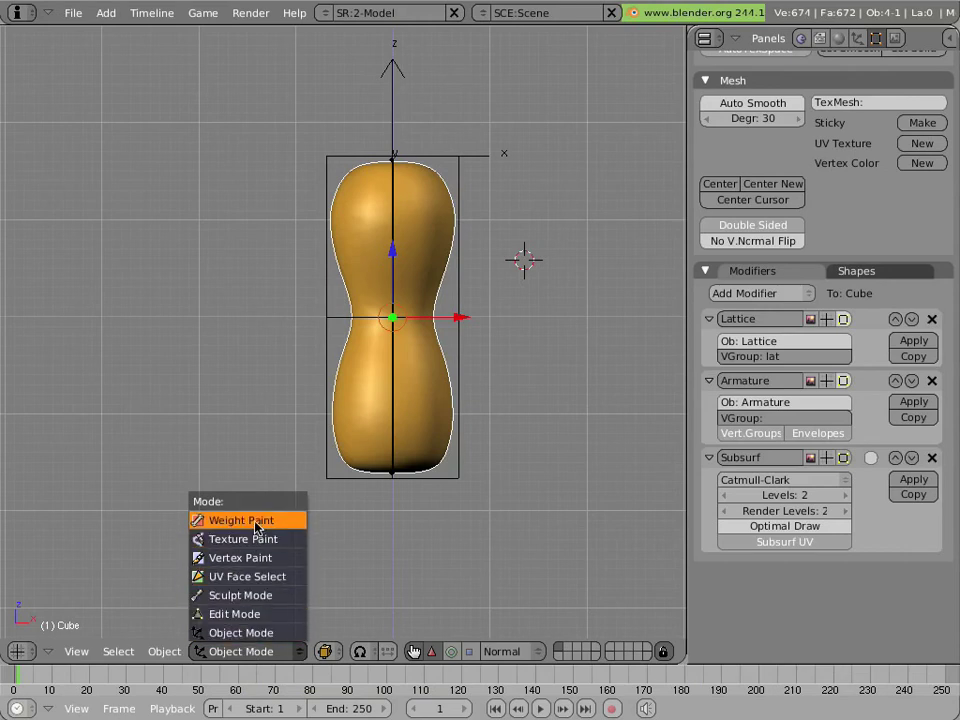
pyautogui.click(202, 520)
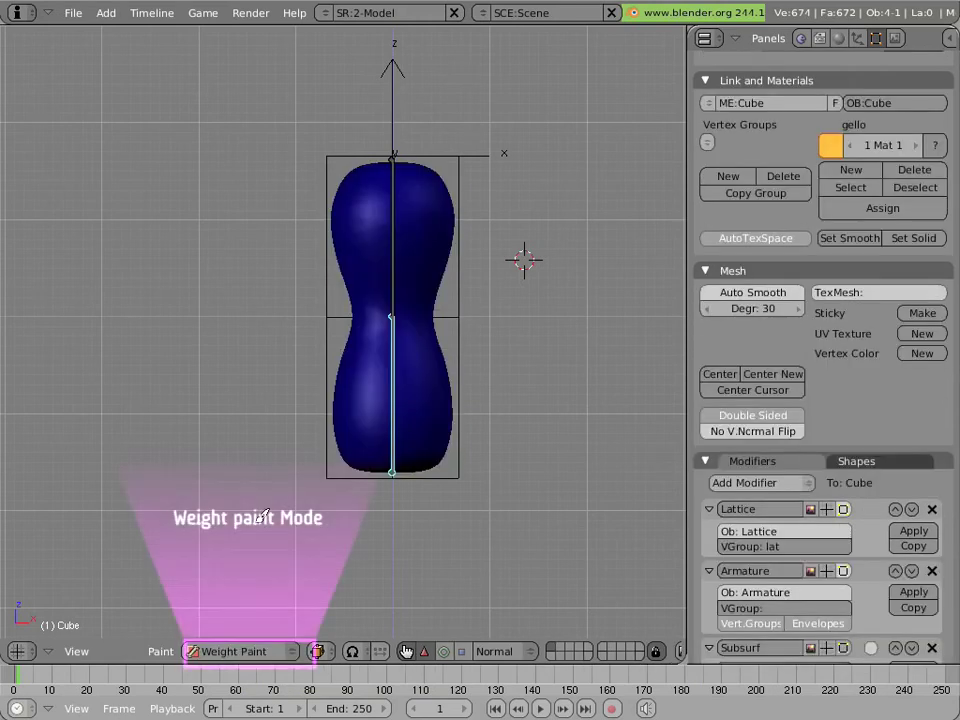
pyautogui.rightClick(399, 243)
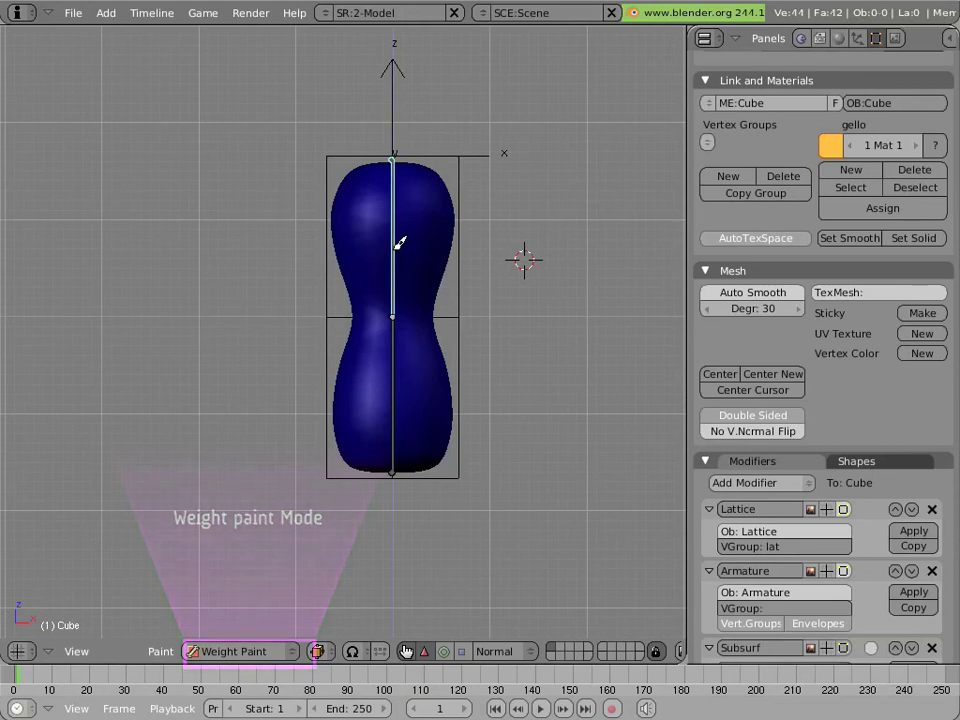
pyautogui.moveTo(363, 220)
pyautogui.mouseDown()
pyautogui.moveTo(422, 201)
pyautogui.moveTo(422, 218)
pyautogui.moveTo(366, 214)
pyautogui.mouseUp()
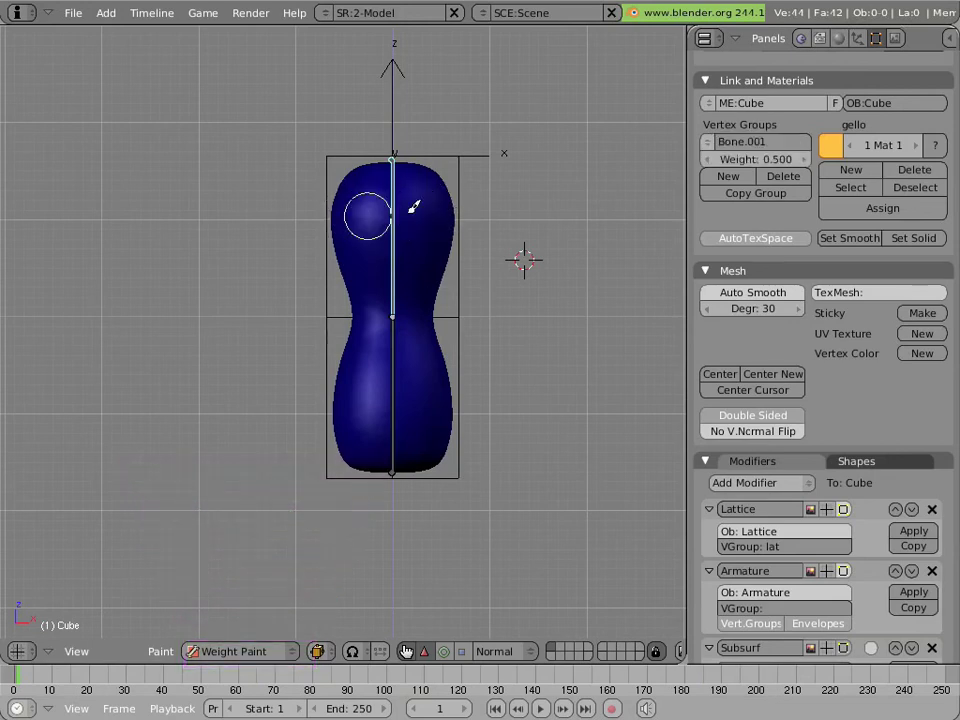
pyautogui.moveTo(741, 163); pyautogui.dragTo(800, 163)
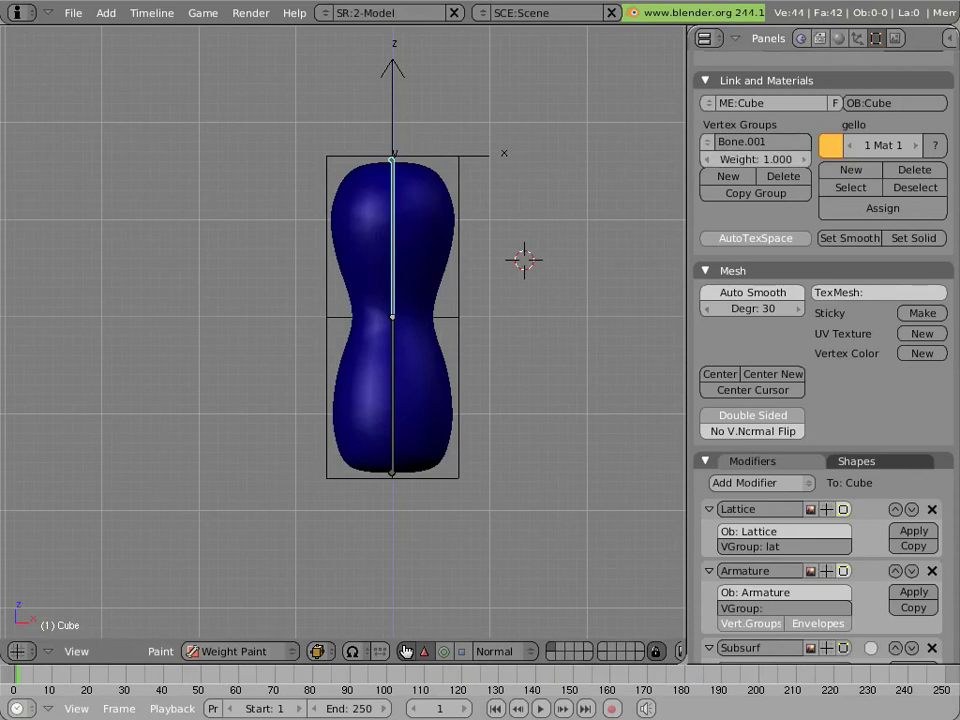
pyautogui.scroll(7, 905, 336)
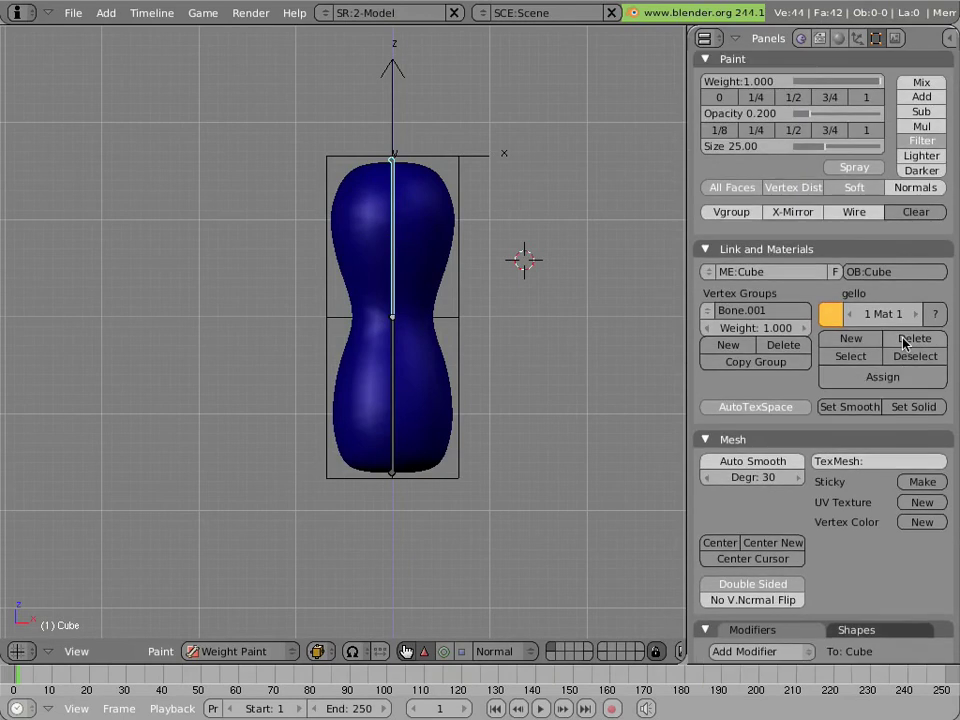
pyautogui.click(915, 196)
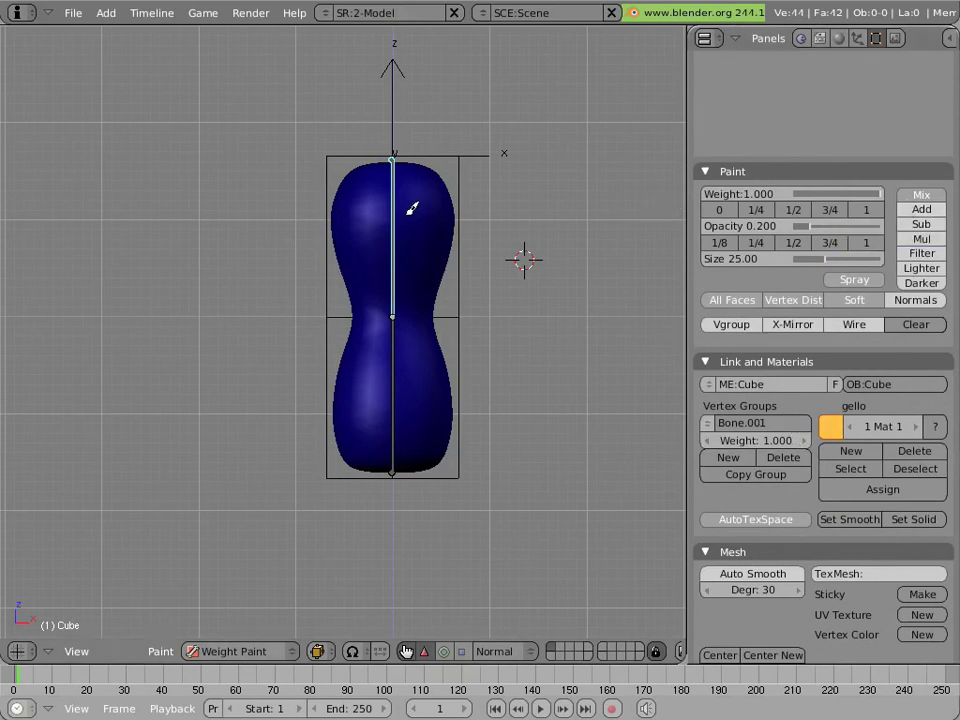
pyautogui.moveTo(412, 207)
pyautogui.mouseDown()
pyautogui.moveTo(431, 207)
pyautogui.moveTo(366, 205)
pyautogui.moveTo(378, 198)
pyautogui.moveTo(362, 185)
pyautogui.moveTo(420, 180)
pyautogui.moveTo(480, 257)
pyautogui.mouseUp()
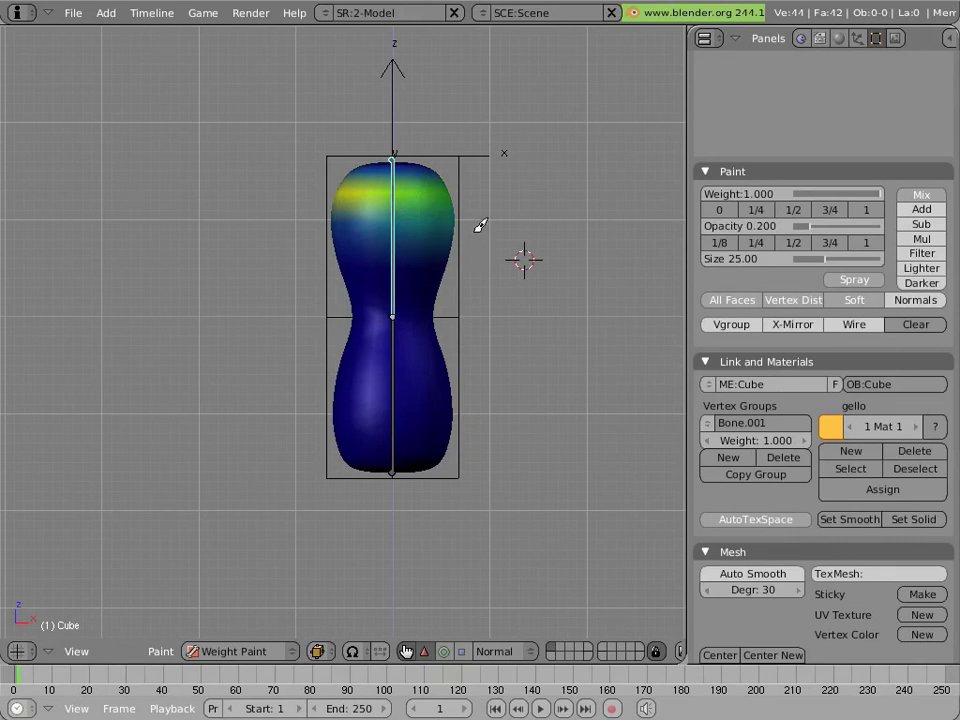
# Generate vertex-group weights with Apply Bone Envelopes to Vertex Groups, redoing it once
pyautogui.press('w')
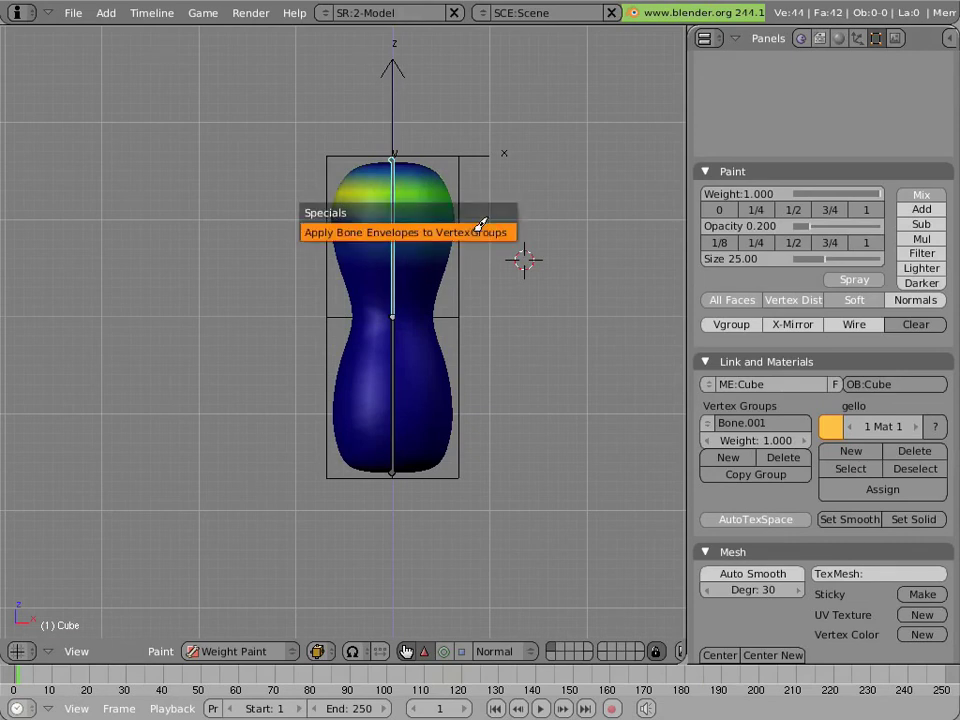
pyautogui.click(480, 230)
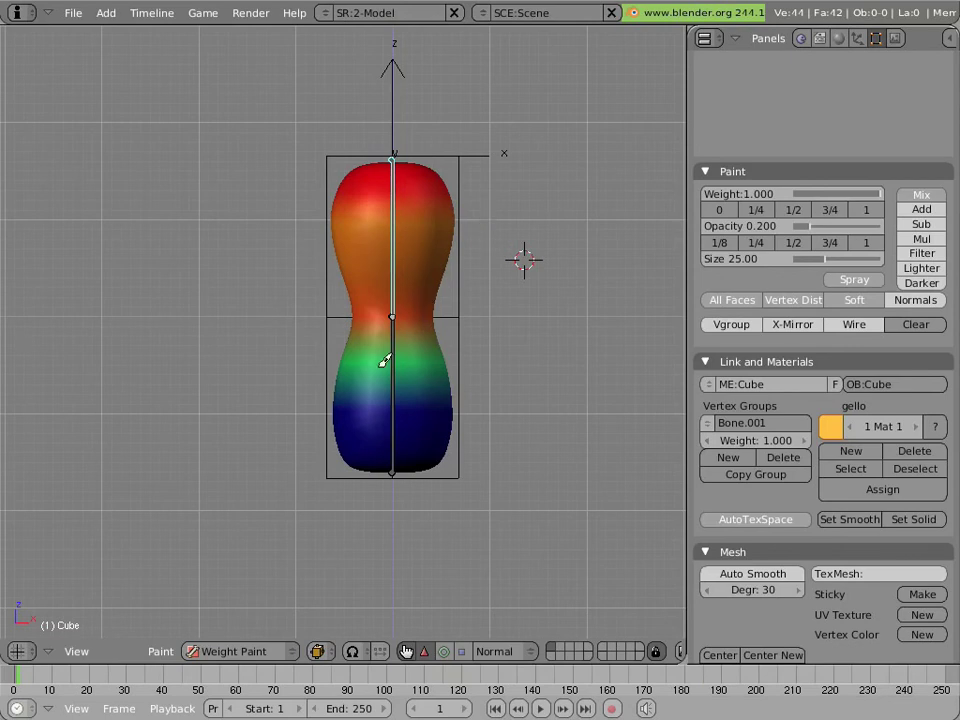
pyautogui.hotkey('ctrl', 'z')
pyautogui.press('w')
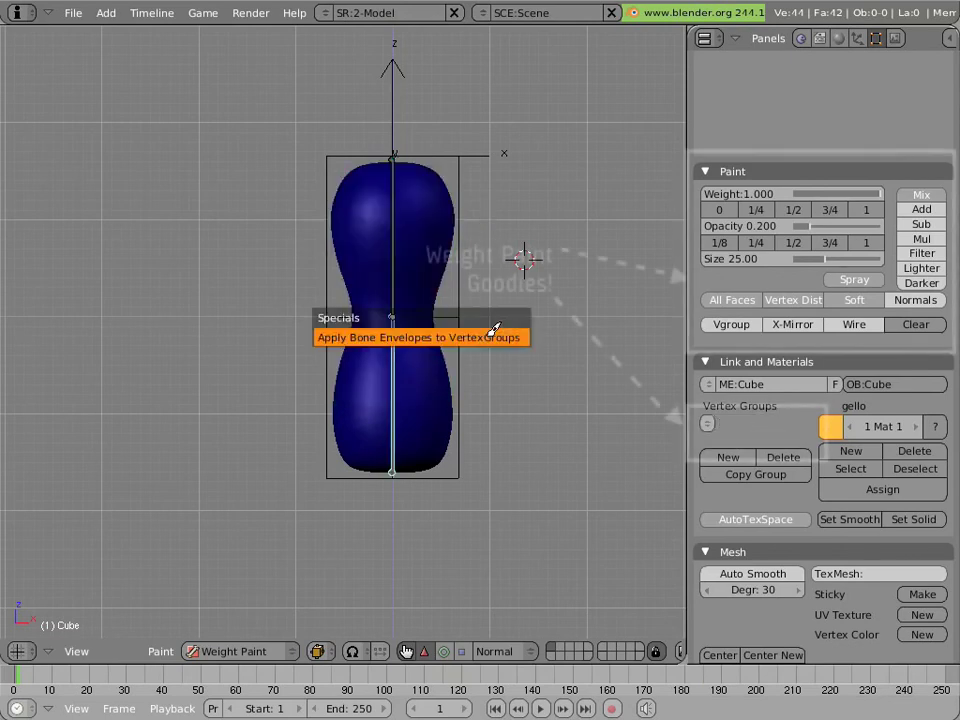
pyautogui.click(493, 334)
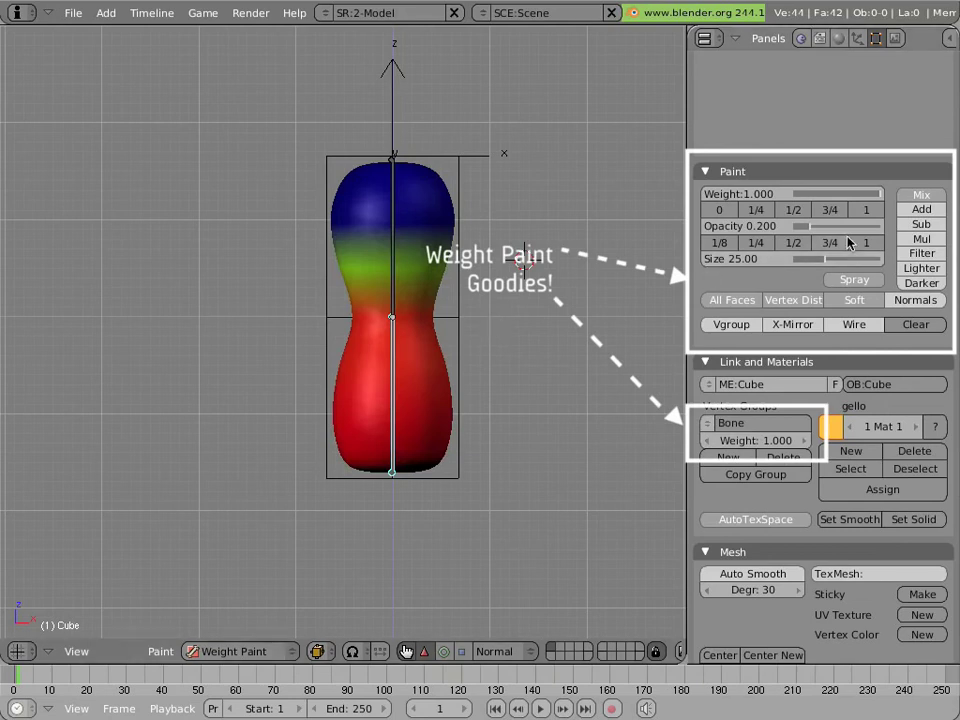
# With Sub blending, paint out the green middle band of the lower bone's Bone group
pyautogui.click(920, 225)
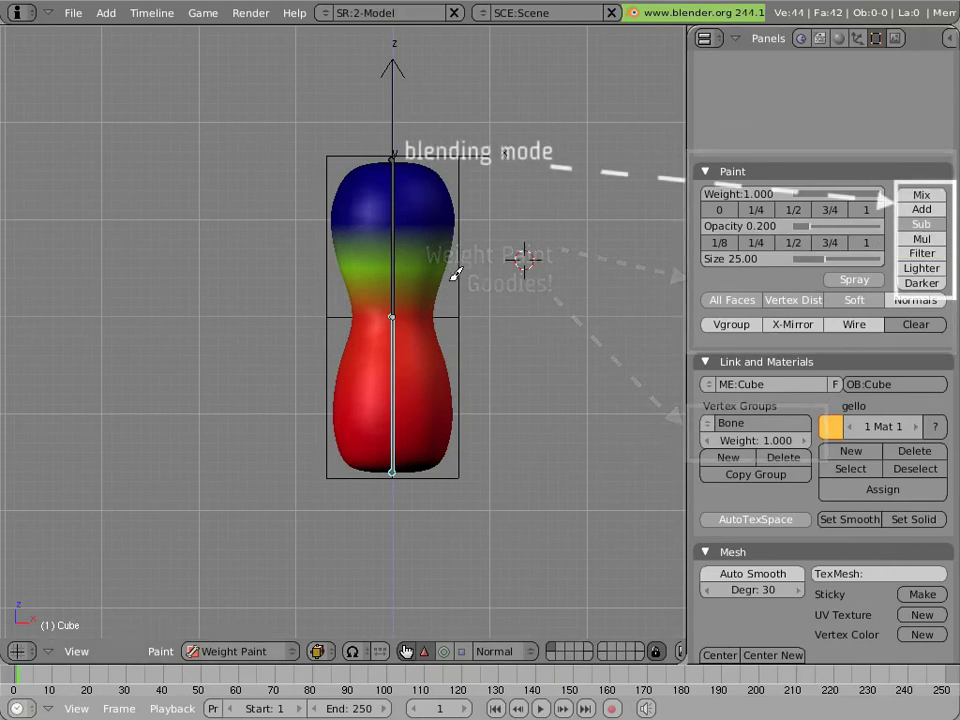
pyautogui.moveTo(396, 257); pyautogui.dragTo(368, 257)
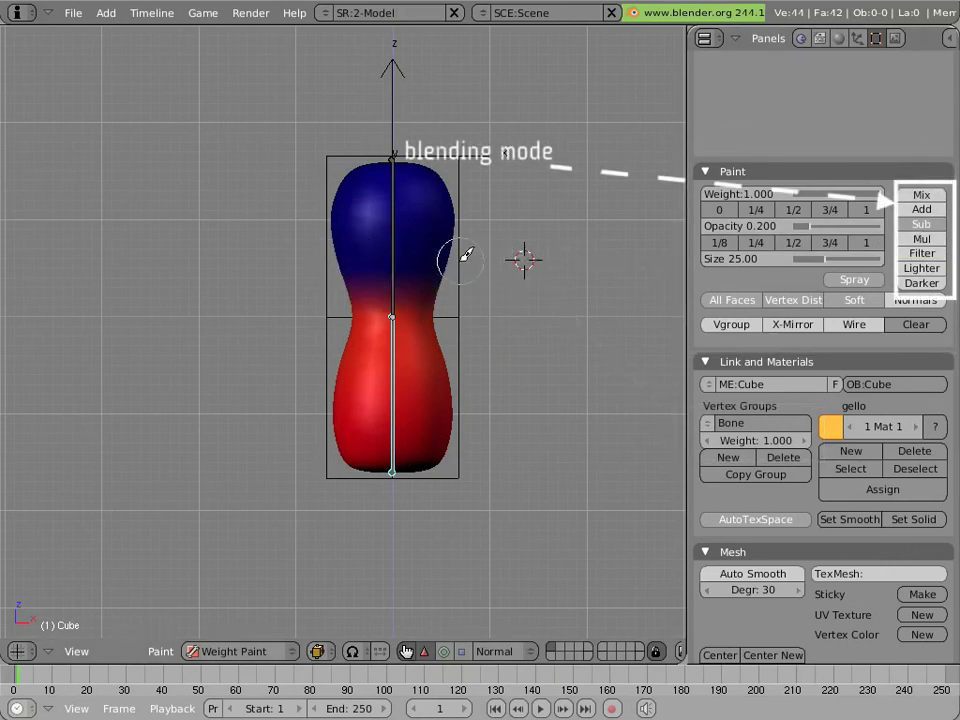
pyautogui.moveTo(466, 255); pyautogui.dragTo(448, 258)
pyautogui.moveTo(272, 275); pyautogui.dragTo(331, 326, button='middle')
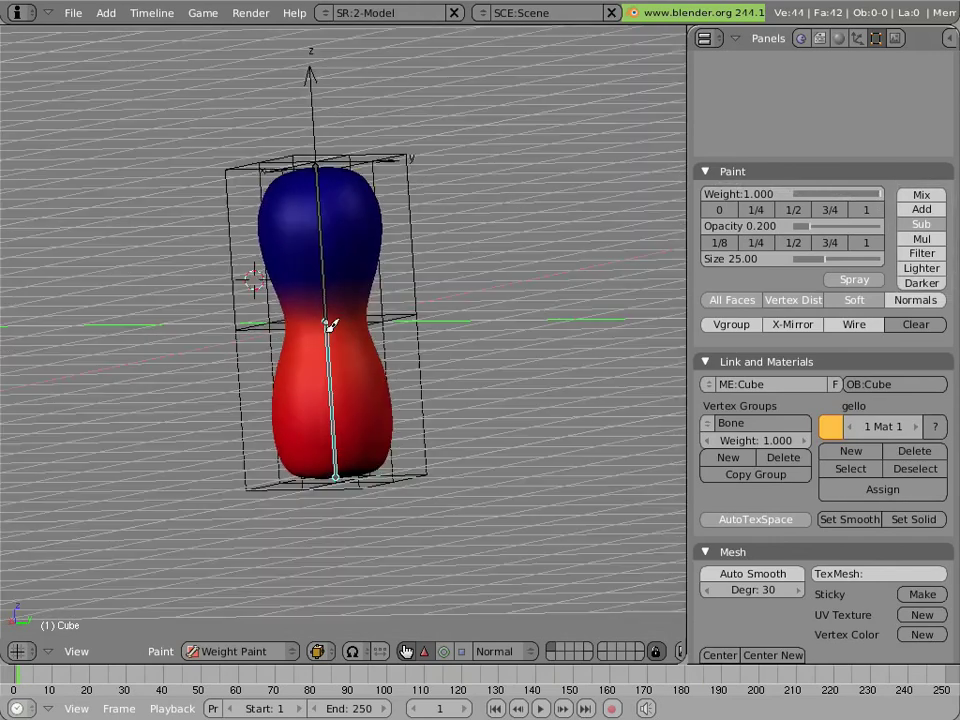
# Select the upper bone and subtract leftover Bone.001 weight from the peanut's middle
pyautogui.rightClick(323, 262)
pyautogui.moveTo(366, 368)
pyautogui.mouseDown()
pyautogui.moveTo(255, 364)
pyautogui.moveTo(329, 370)
pyautogui.moveTo(393, 365)
pyautogui.mouseUp()
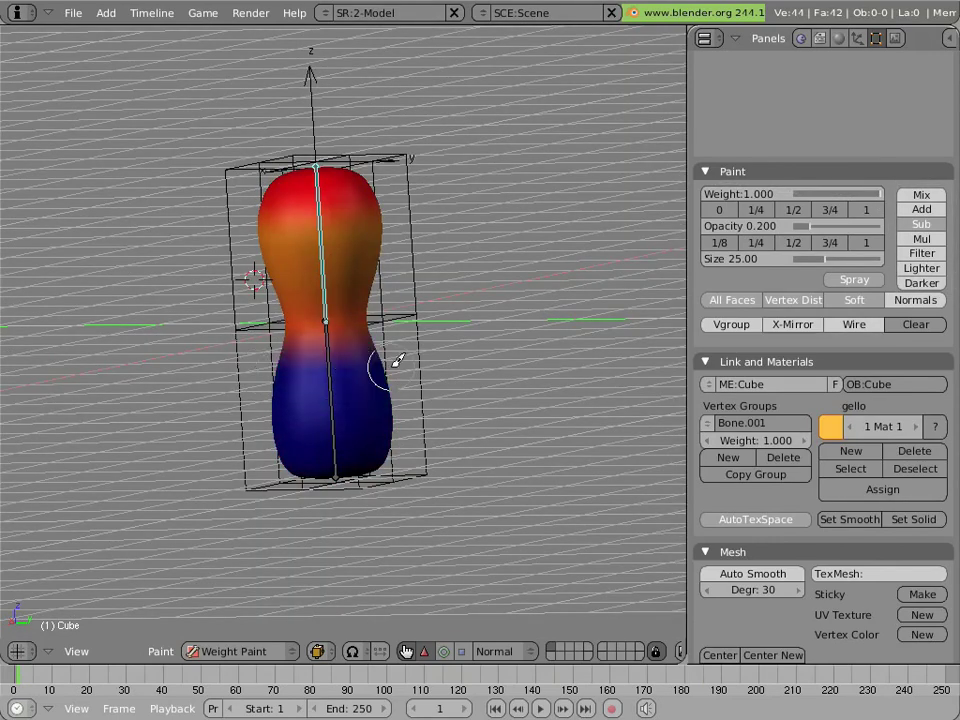
pyautogui.moveTo(461, 332); pyautogui.dragTo(336, 369, button='middle')
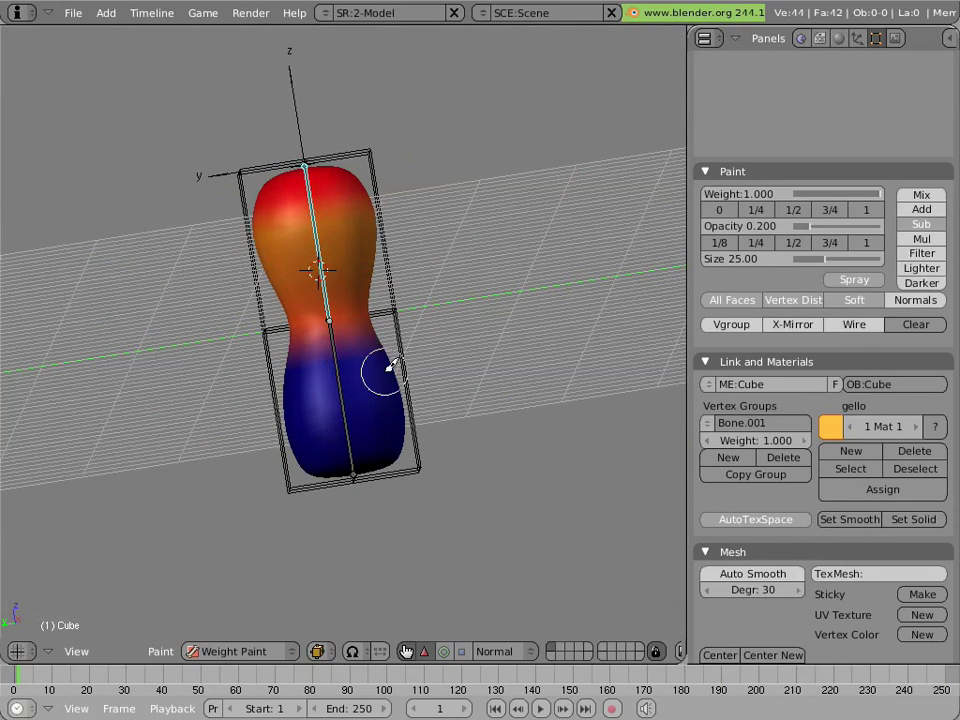
pyautogui.moveTo(390, 366); pyautogui.dragTo(405, 366)
pyautogui.press('KP_1')
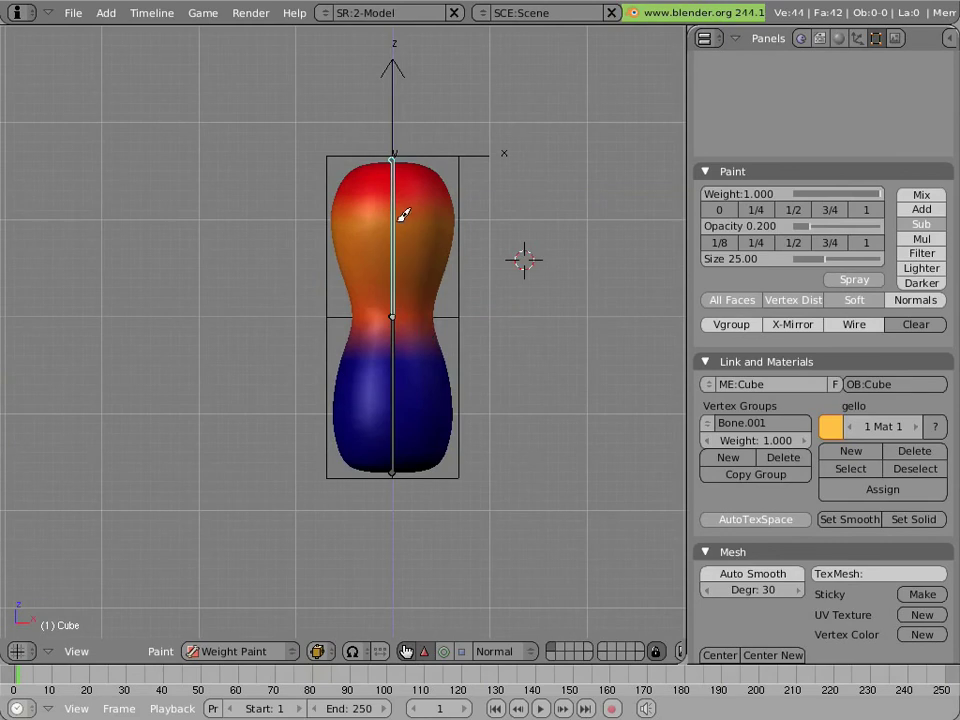
# Bend the upper bone right, then fix bottom weights with Mix and Sub strokes
pyautogui.press('r')
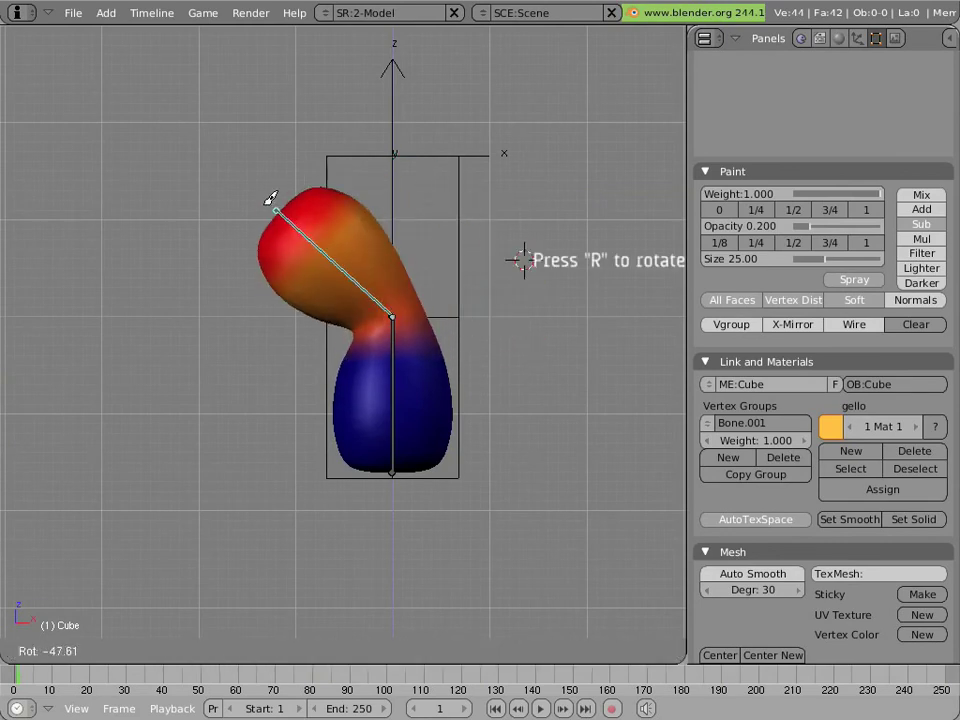
pyautogui.click(589, 274)
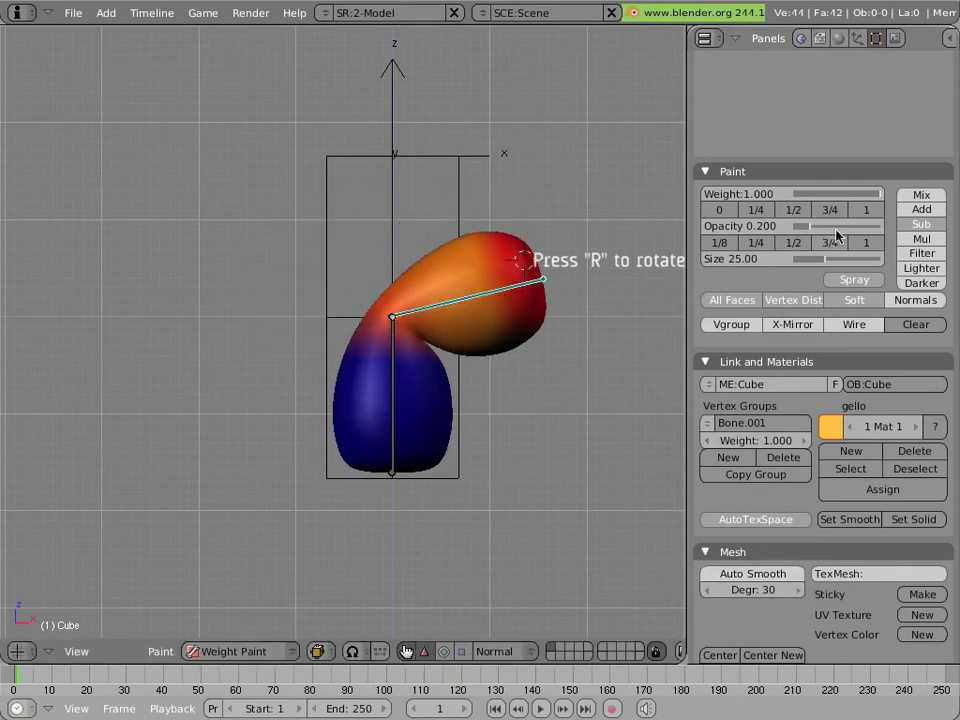
pyautogui.click(911, 191)
pyautogui.moveTo(395, 462)
pyautogui.mouseDown()
pyautogui.moveTo(439, 448)
pyautogui.moveTo(439, 457)
pyautogui.mouseUp()
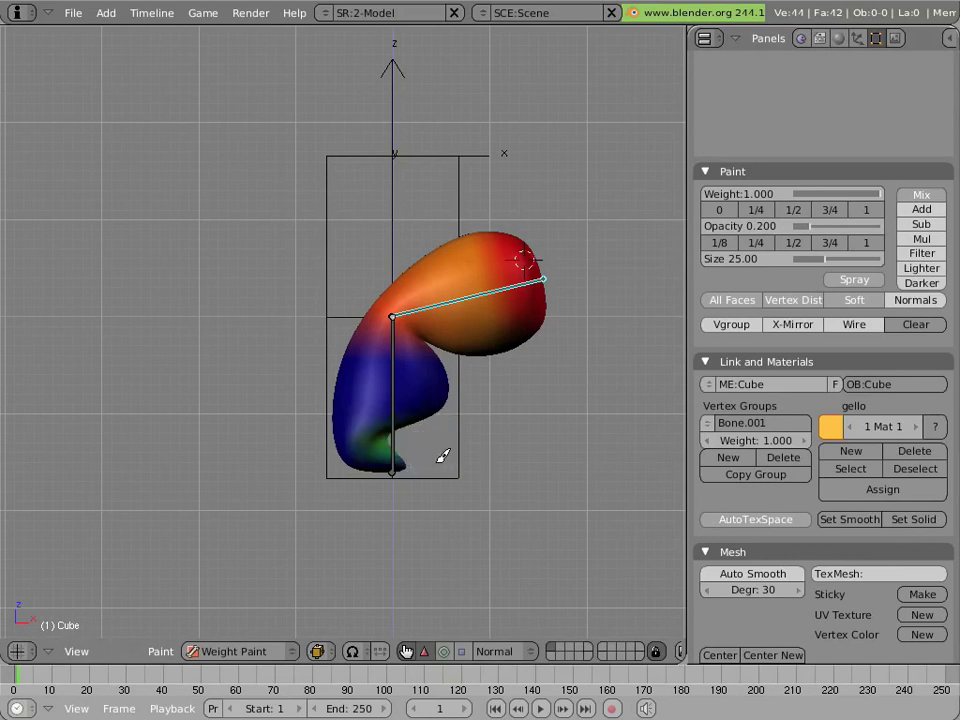
pyautogui.click(917, 224)
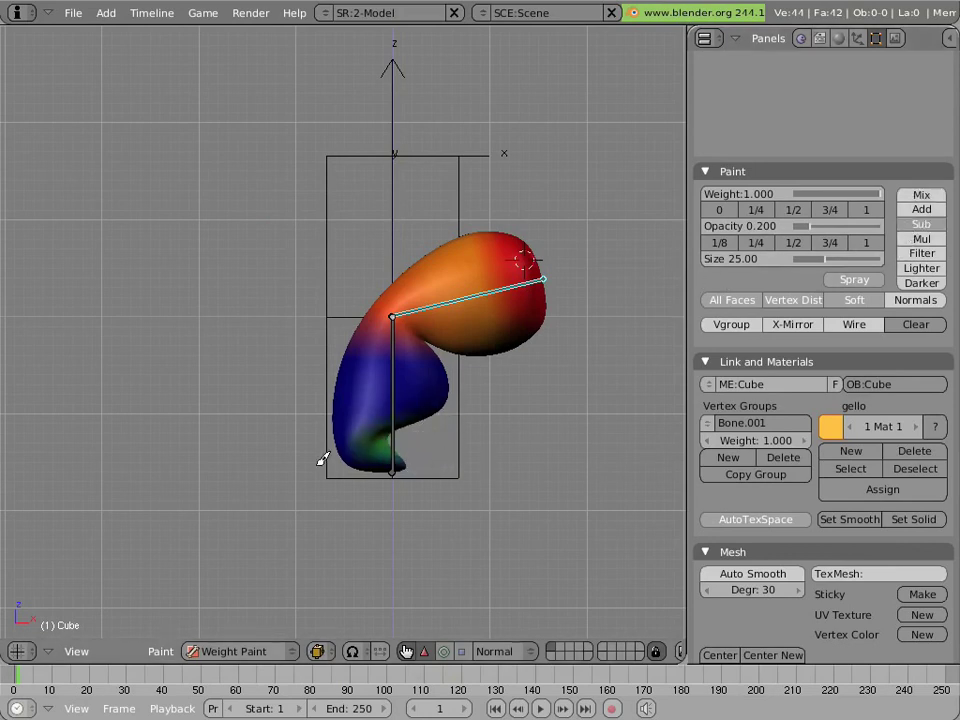
pyautogui.moveTo(322, 458)
pyautogui.mouseDown()
pyautogui.moveTo(480, 428)
pyautogui.moveTo(443, 443)
pyautogui.moveTo(348, 440)
pyautogui.mouseUp()
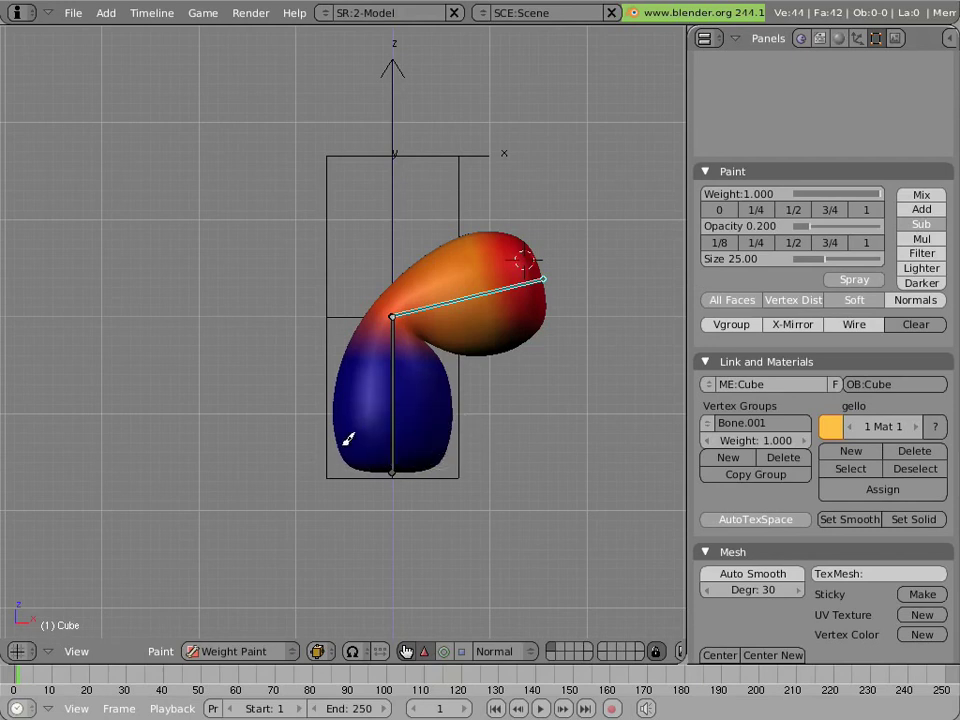
# Rotate the upper bone, then select the peanut to check its Armature modifier
pyautogui.hotkey('ctrl', 'Tab')
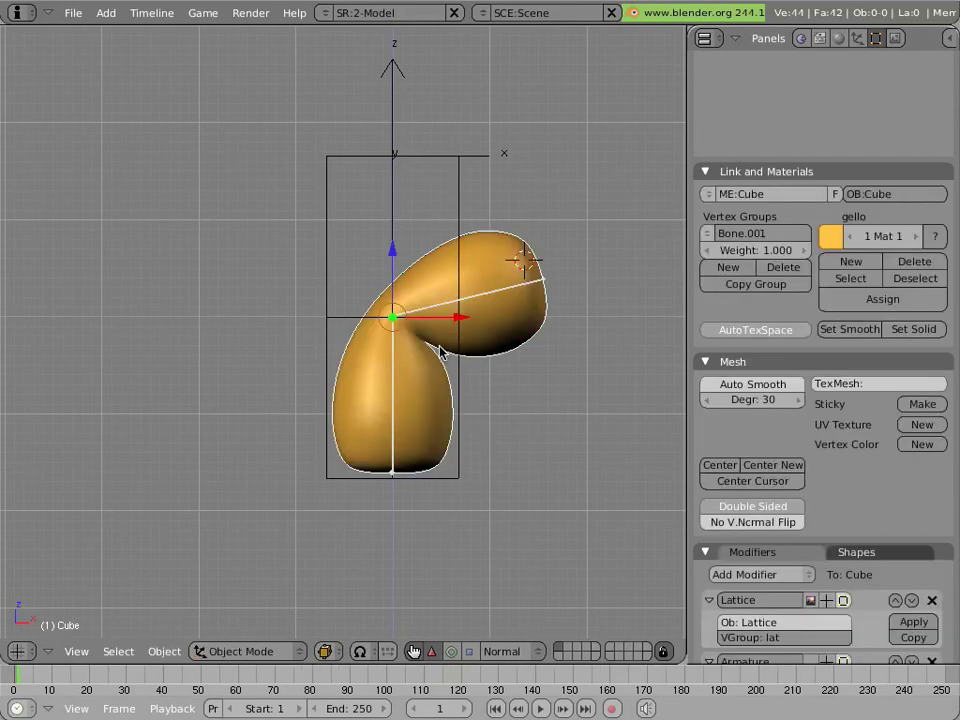
pyautogui.rightClick(428, 305)
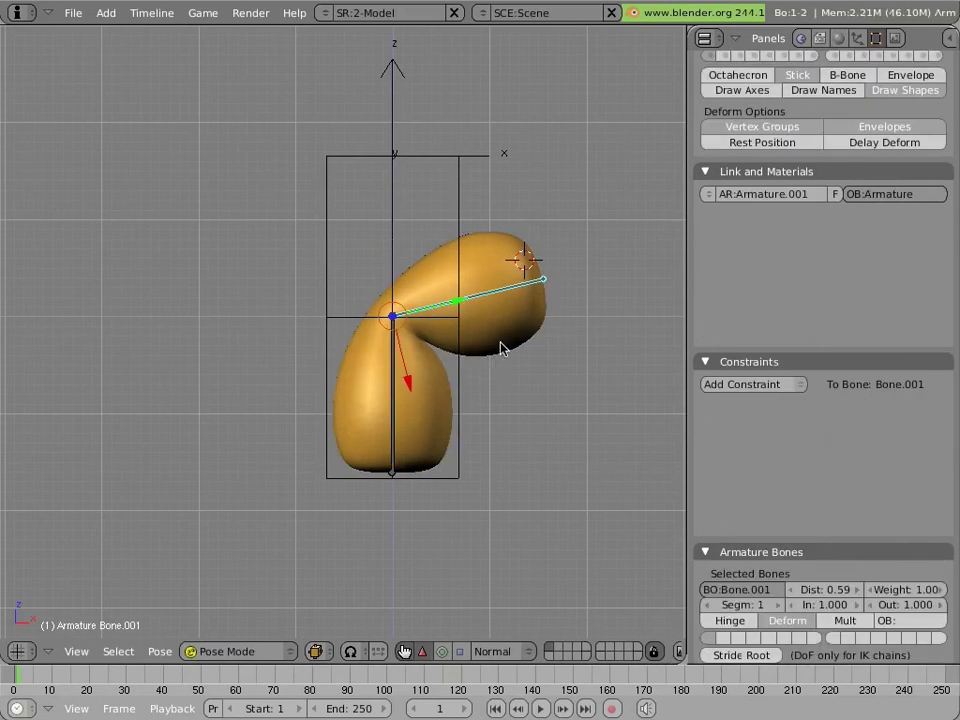
pyautogui.press('r')
pyautogui.click(561, 356)
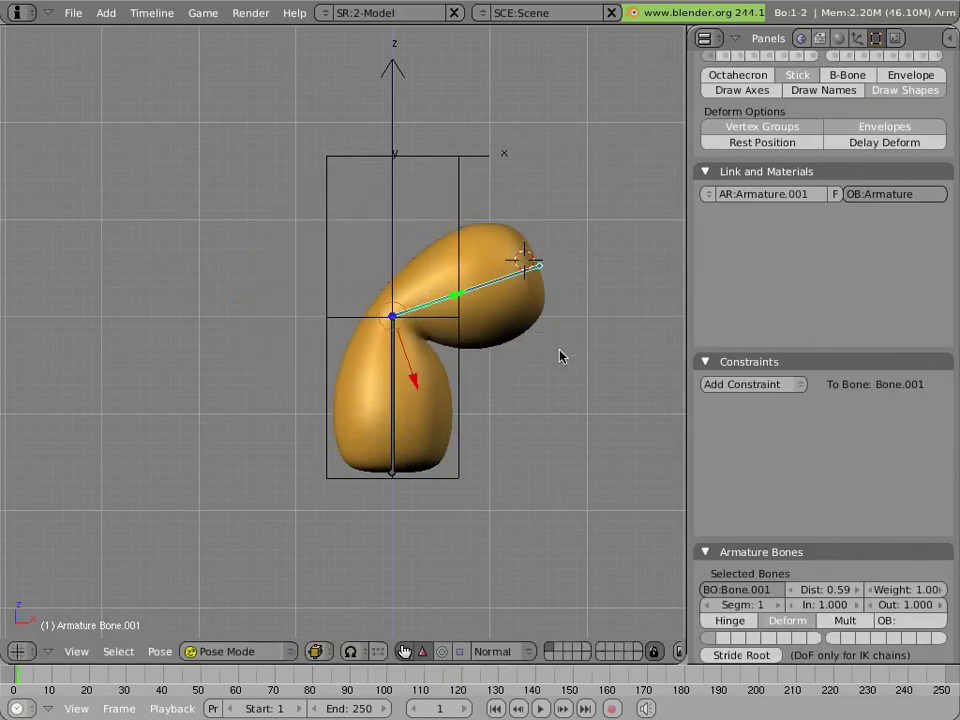
pyautogui.rightClick(368, 380)
pyautogui.scroll(-4, 780, 552)
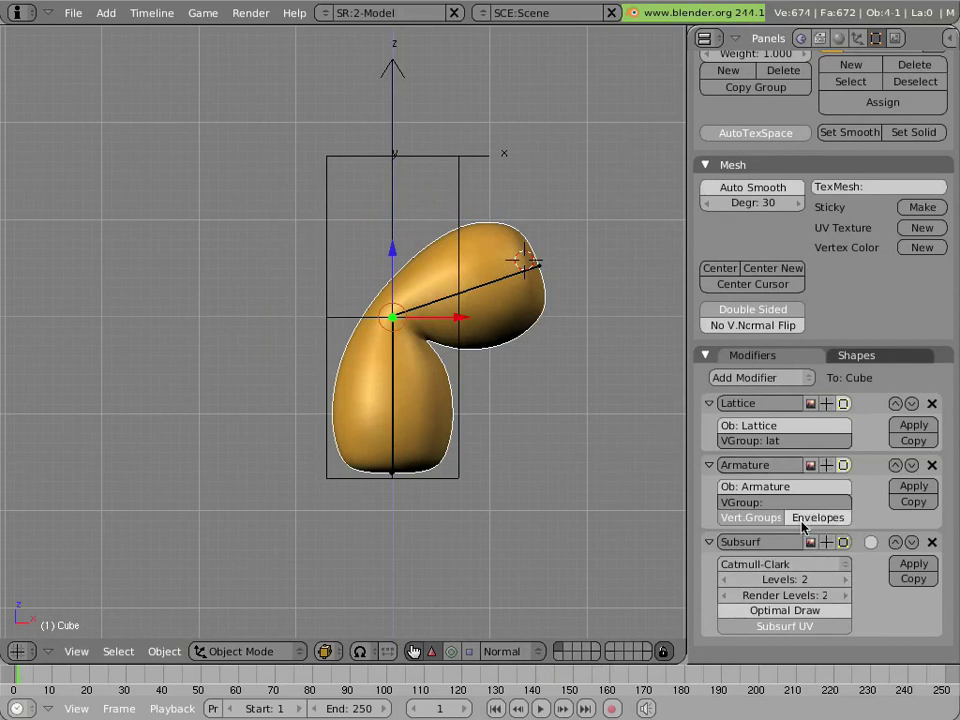
# Re-pose the upper bone up-left and rotate the lower bone
pyautogui.rightClick(502, 277)
pyautogui.press('r')
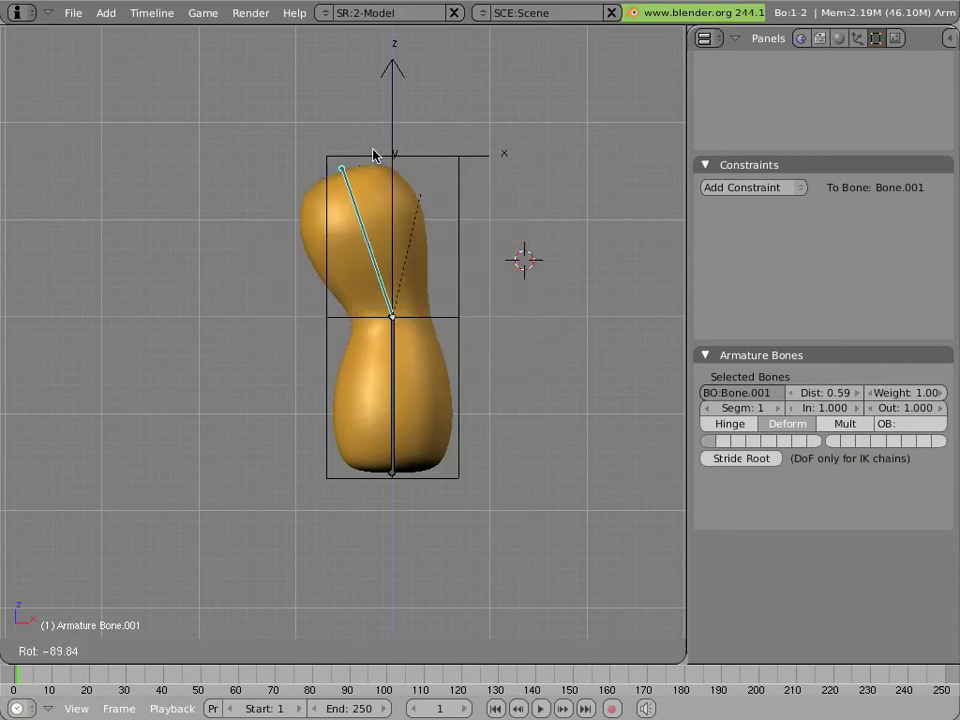
pyautogui.click(296, 182)
pyautogui.rightClick(403, 379)
pyautogui.press('r')
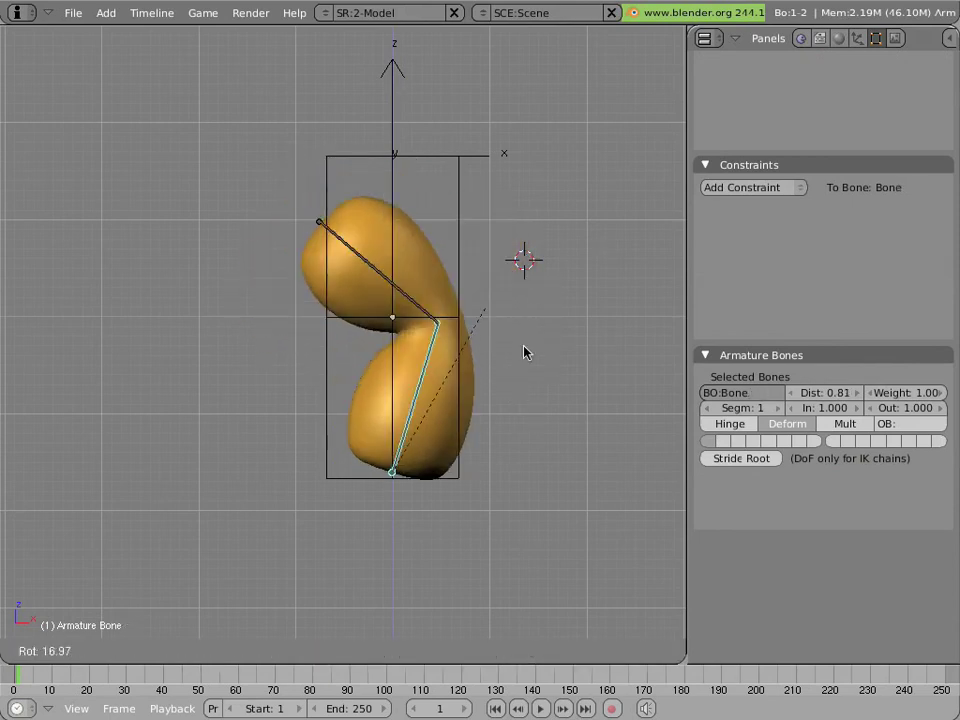
pyautogui.click(474, 306)
# Rotate Bone.001 to swing the top right, then select the peanut in Object Mode
pyautogui.rightClick(470, 297)
pyautogui.press('r')
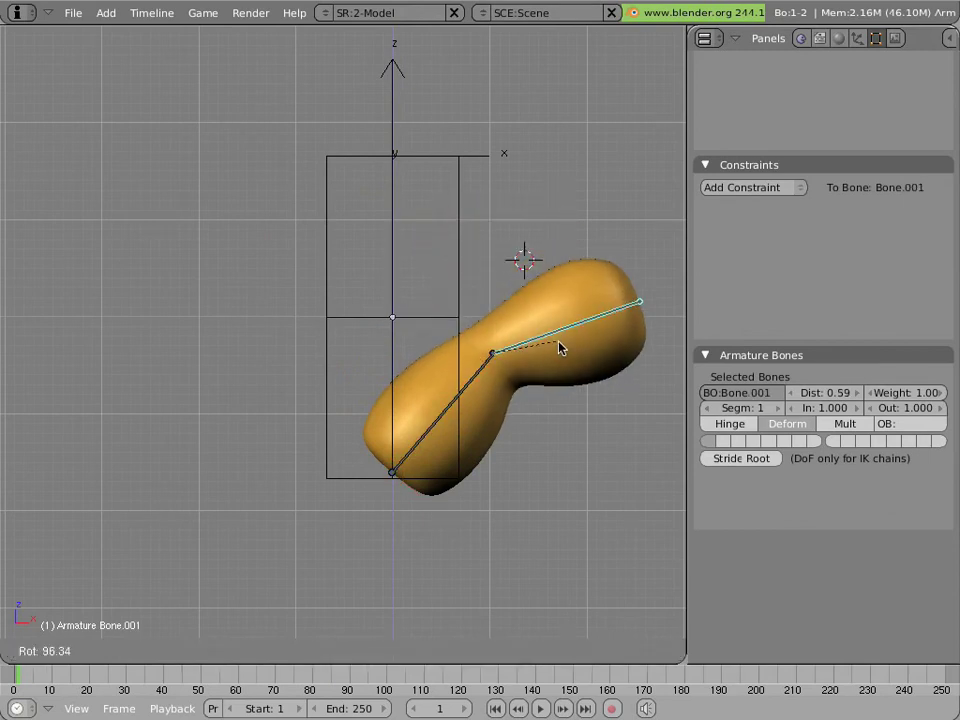
pyautogui.click(558, 347)
pyautogui.hotkey('ctrl', 'Tab')
pyautogui.rightClick(527, 321)
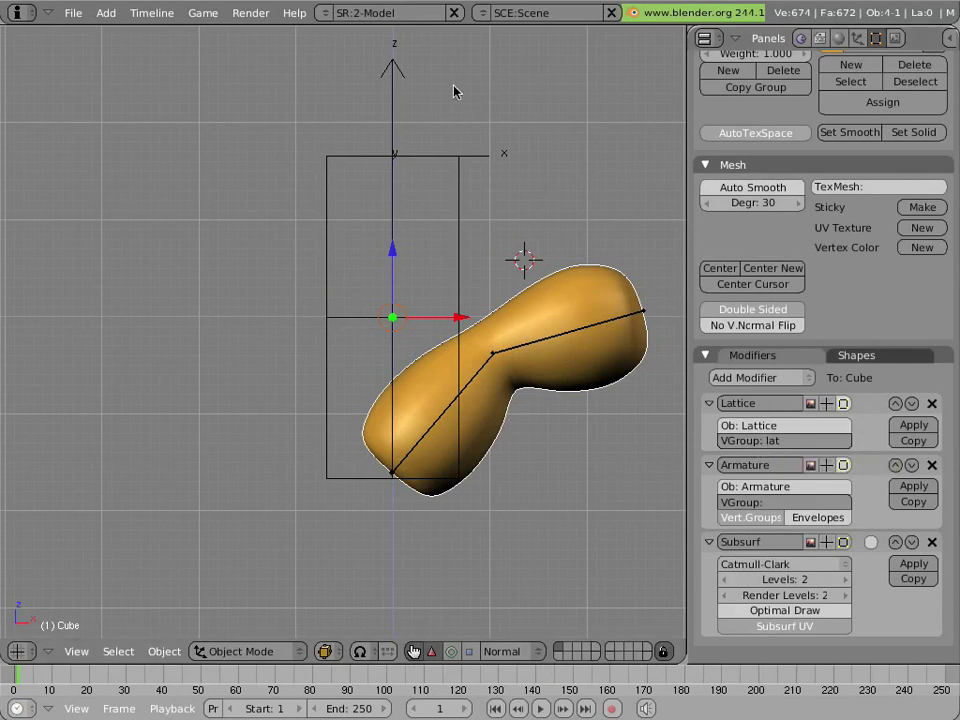
# Select the hook Empty above the lattice cage
pyautogui.rightClick(395, 105)
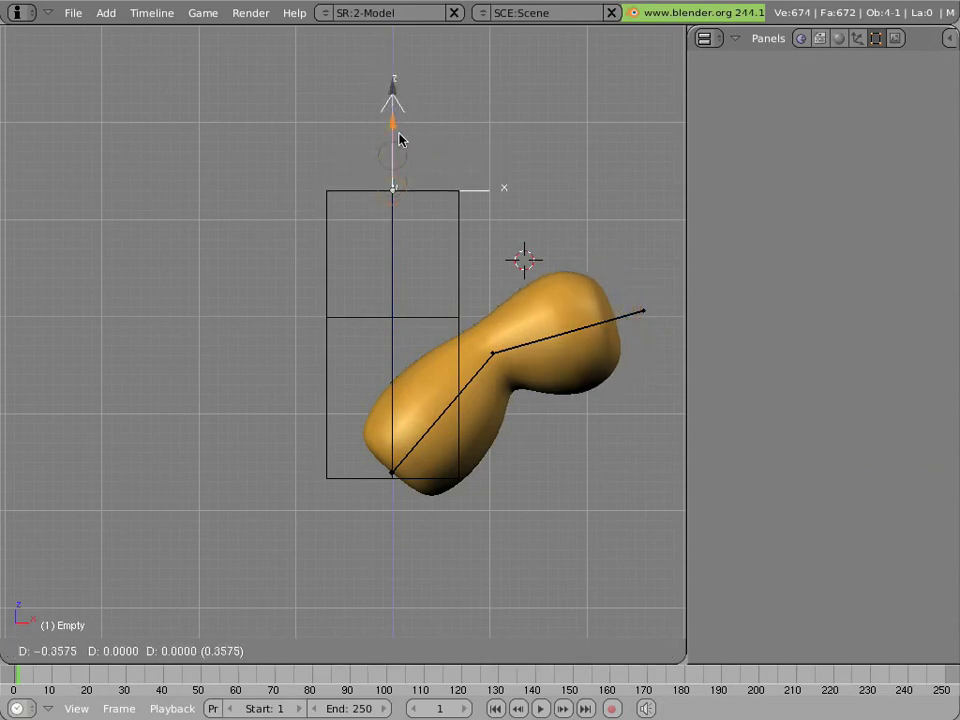